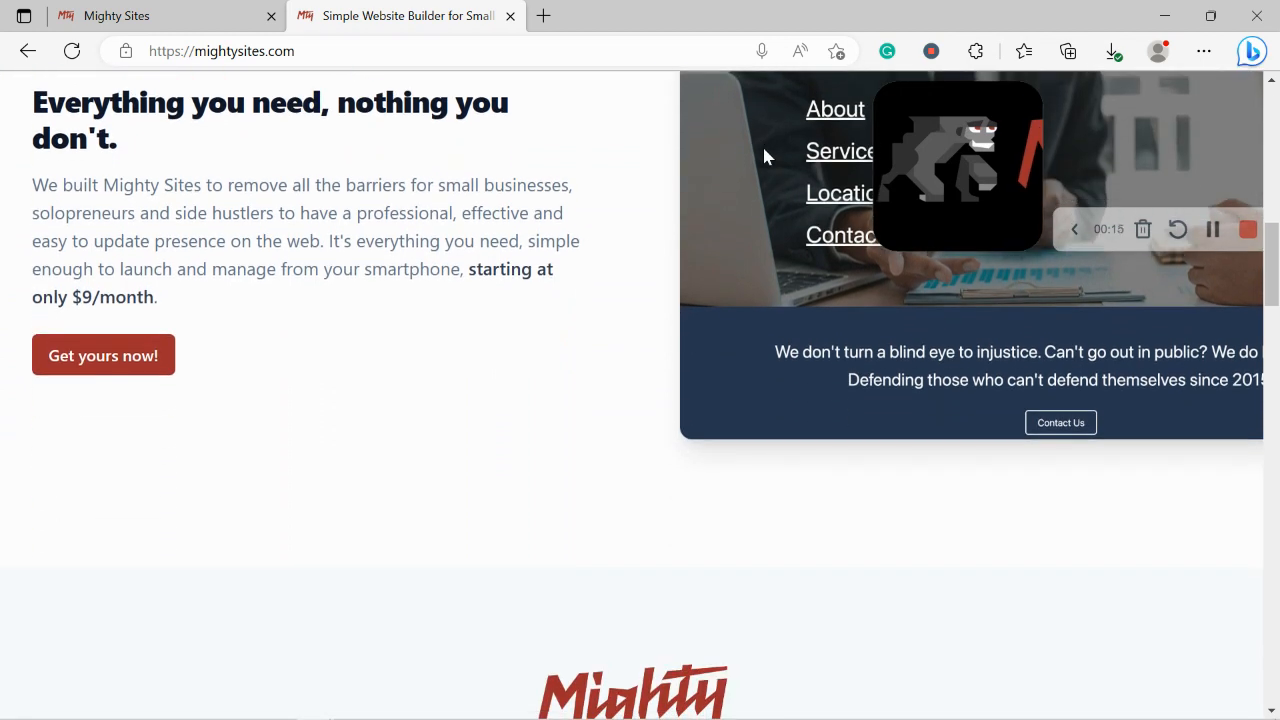
# Step: Browse the mightysites.com homepage, then go to the Mighty Sites create-a-site page
pyautogui.scroll(-5, 763, 156)
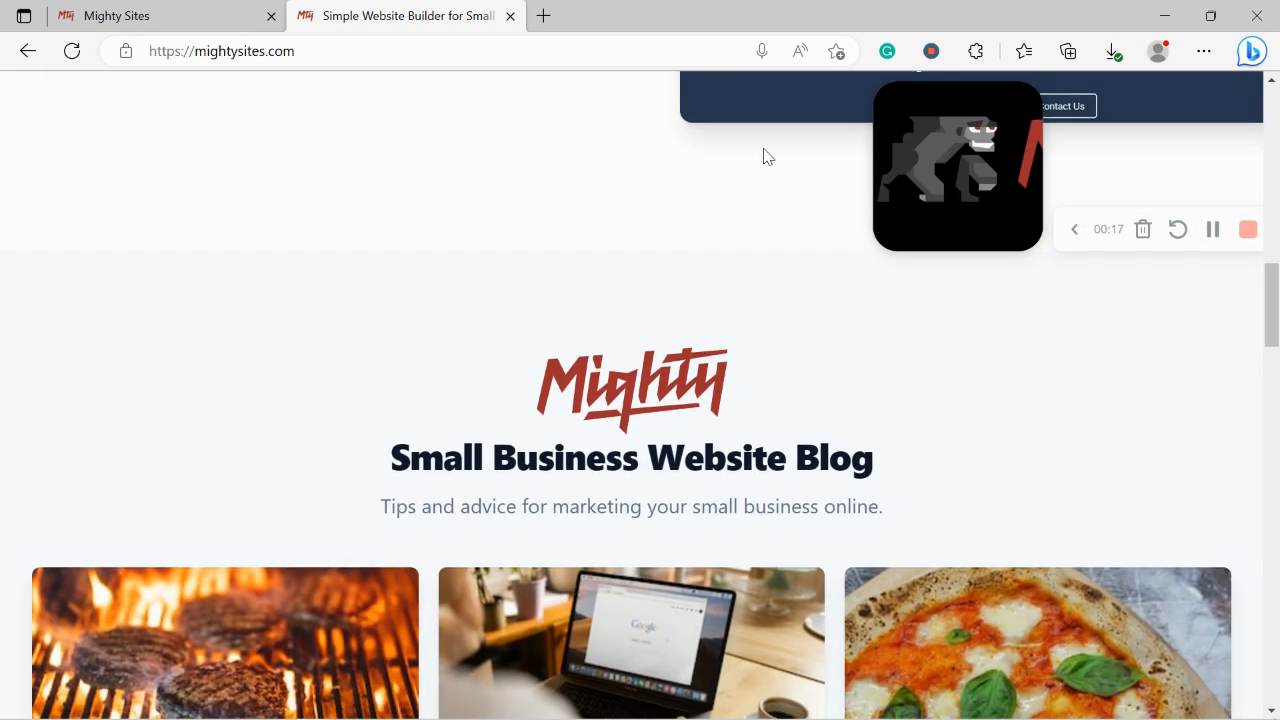
pyautogui.scroll(-5, 763, 156)
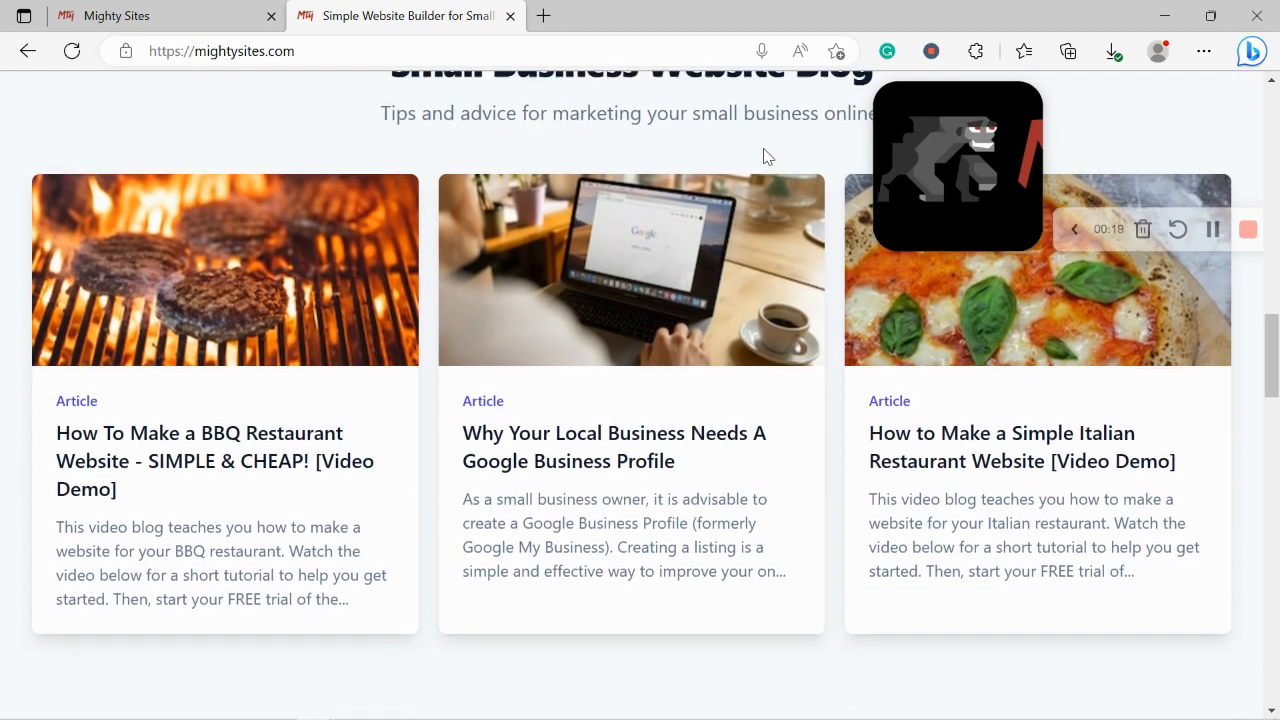
pyautogui.scroll(-5, 763, 156)
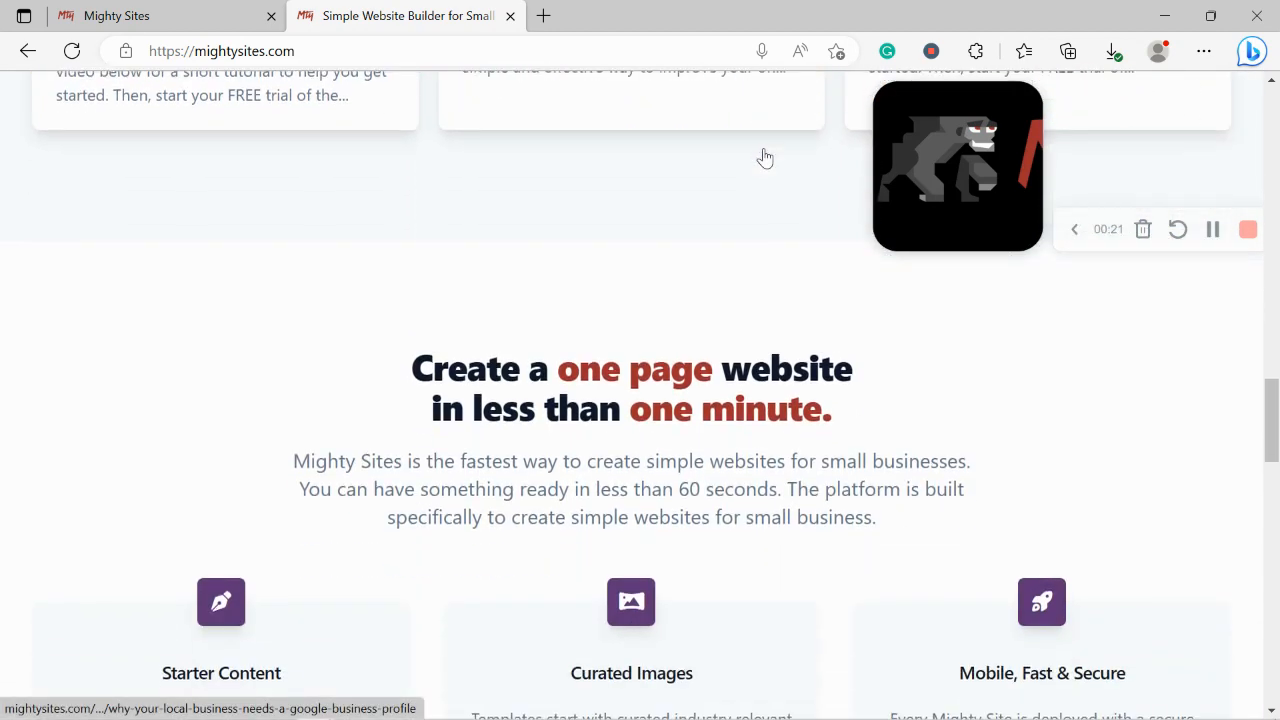
pyautogui.moveTo(403, 353); pyautogui.dragTo(857, 403)
pyautogui.click(609, 477)
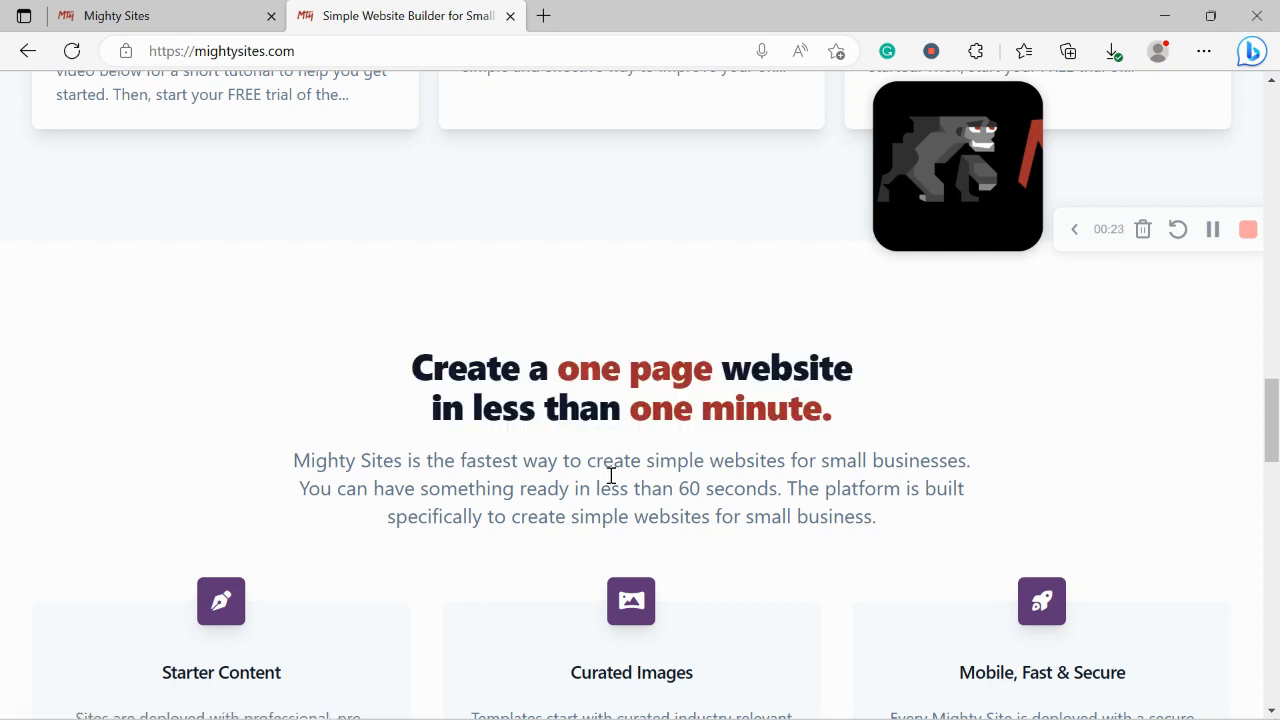
pyautogui.scroll(-2, 613, 482)
pyautogui.scroll(-3, 611, 480)
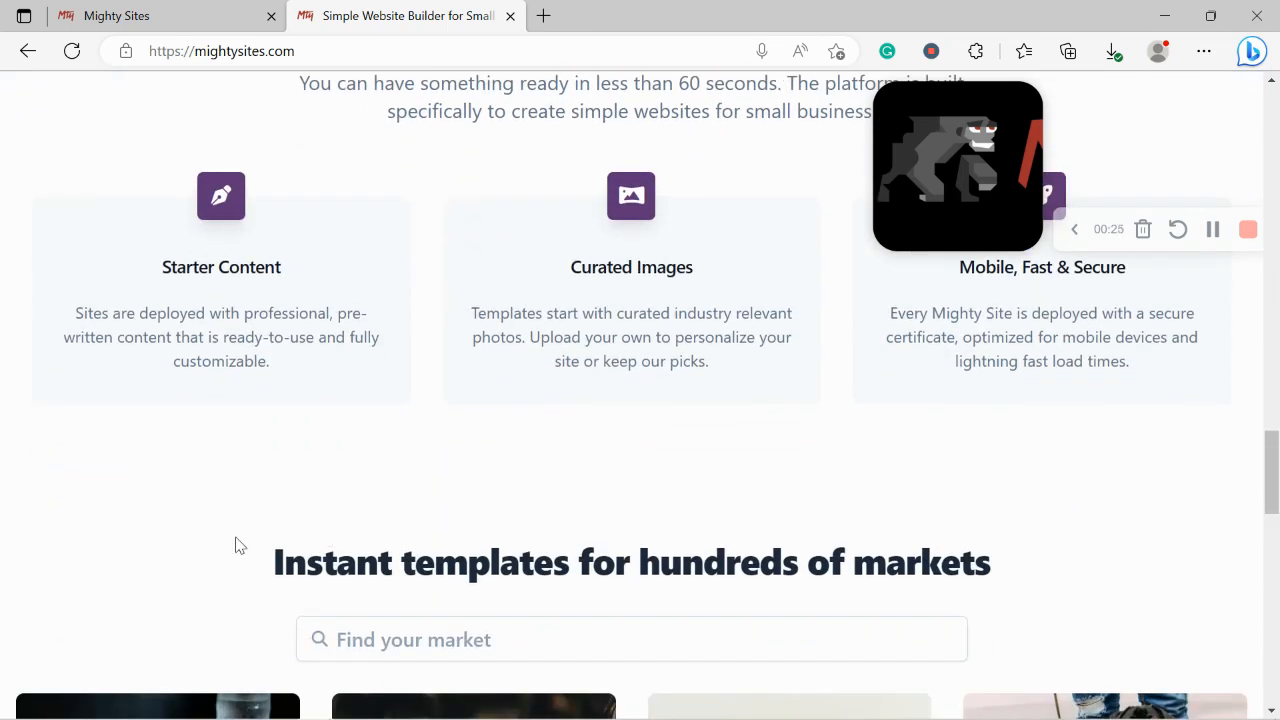
pyautogui.moveTo(235, 545); pyautogui.dragTo(1043, 543)
pyautogui.click(567, 511)
pyautogui.scroll(1, 567, 511)
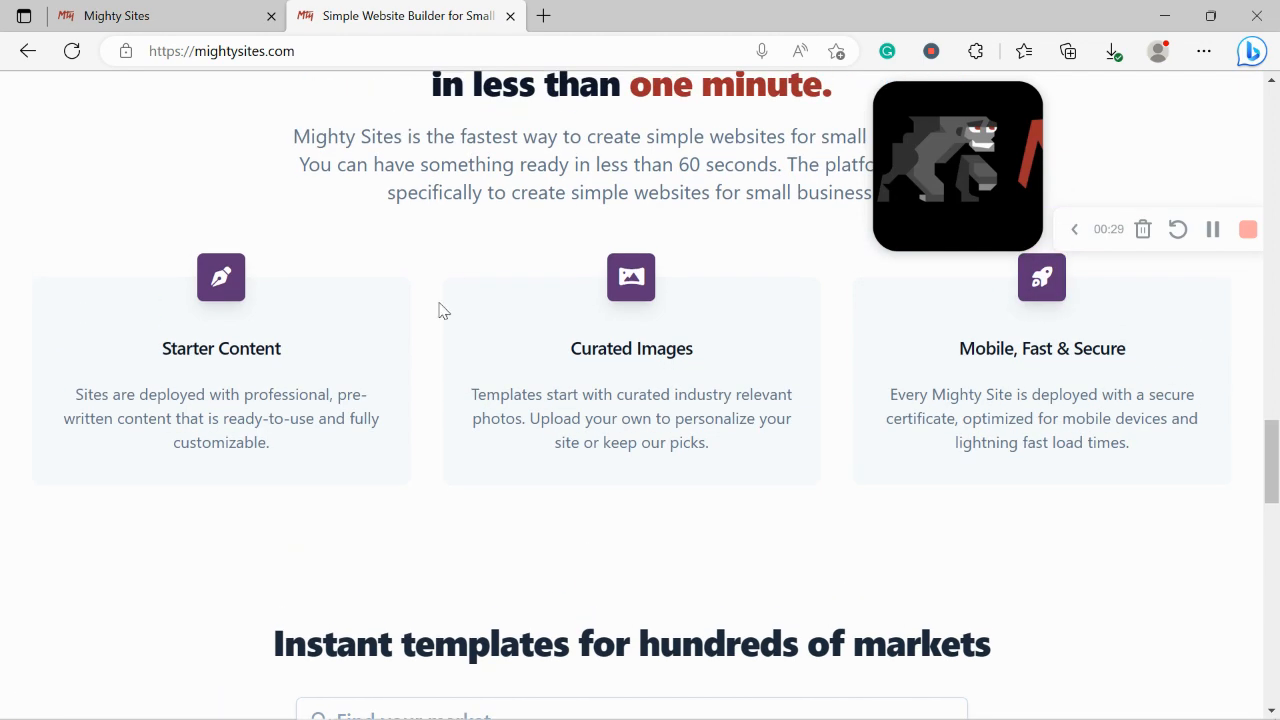
pyautogui.click(172, 7)
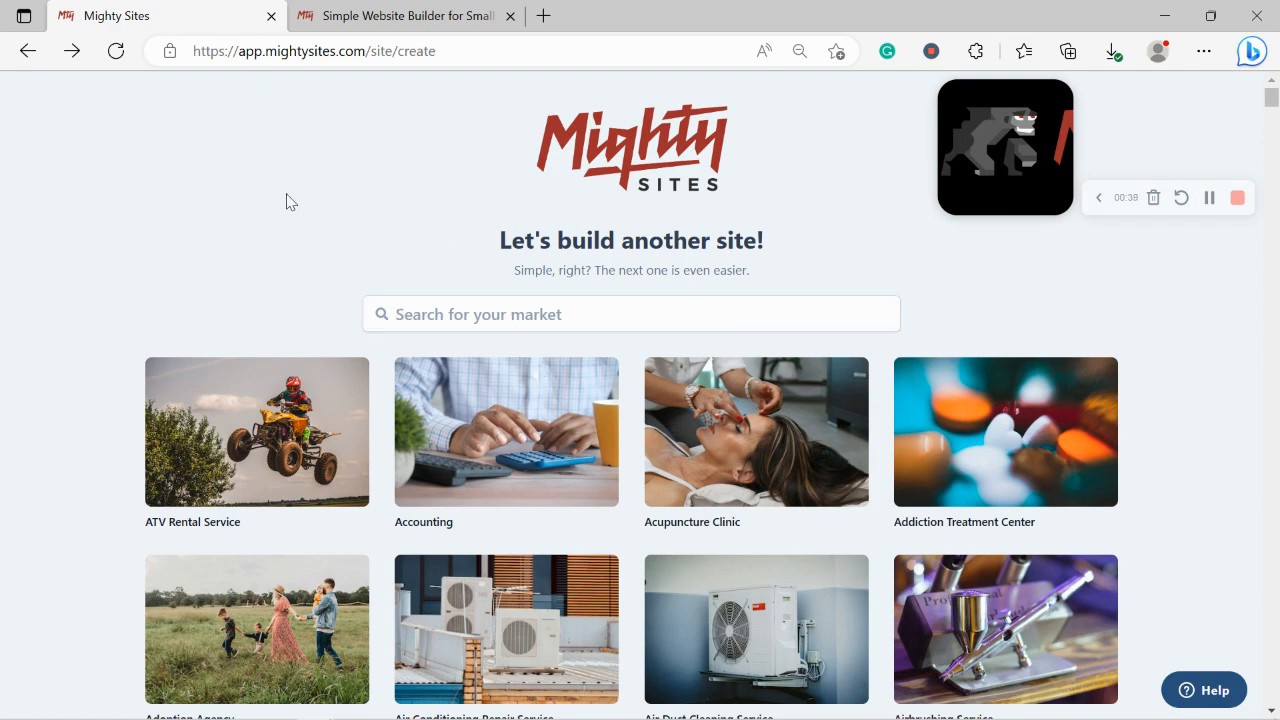
# Step: Scroll down through the market template grid and back to the top
pyautogui.scroll(-4, 288, 201)
pyautogui.scroll(-5, 288, 201)
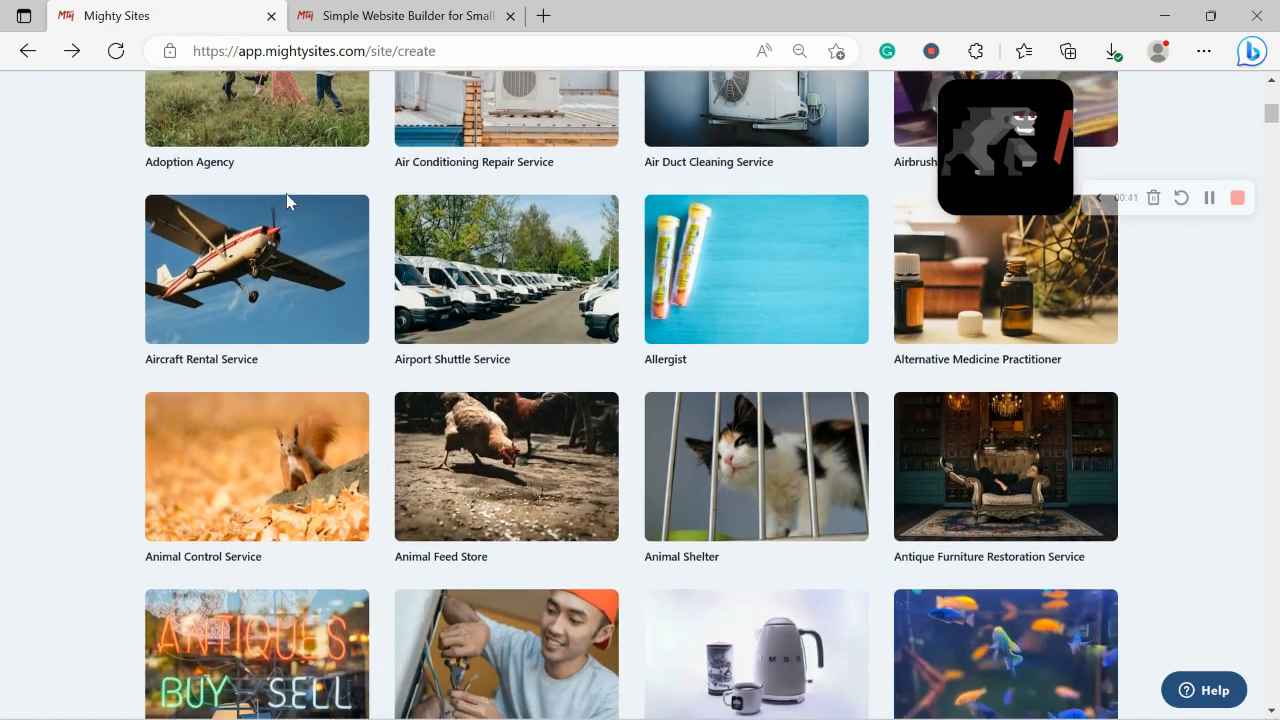
pyautogui.scroll(-4, 286, 202)
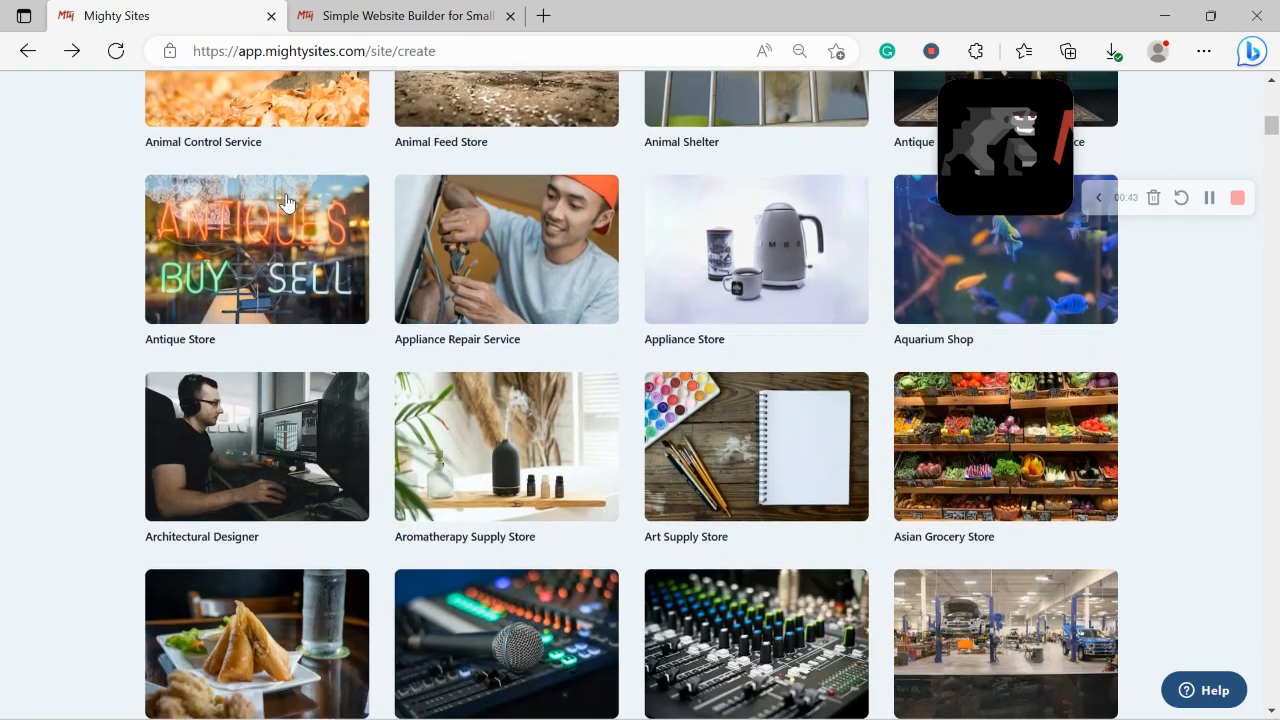
pyautogui.scroll(-2, 286, 203)
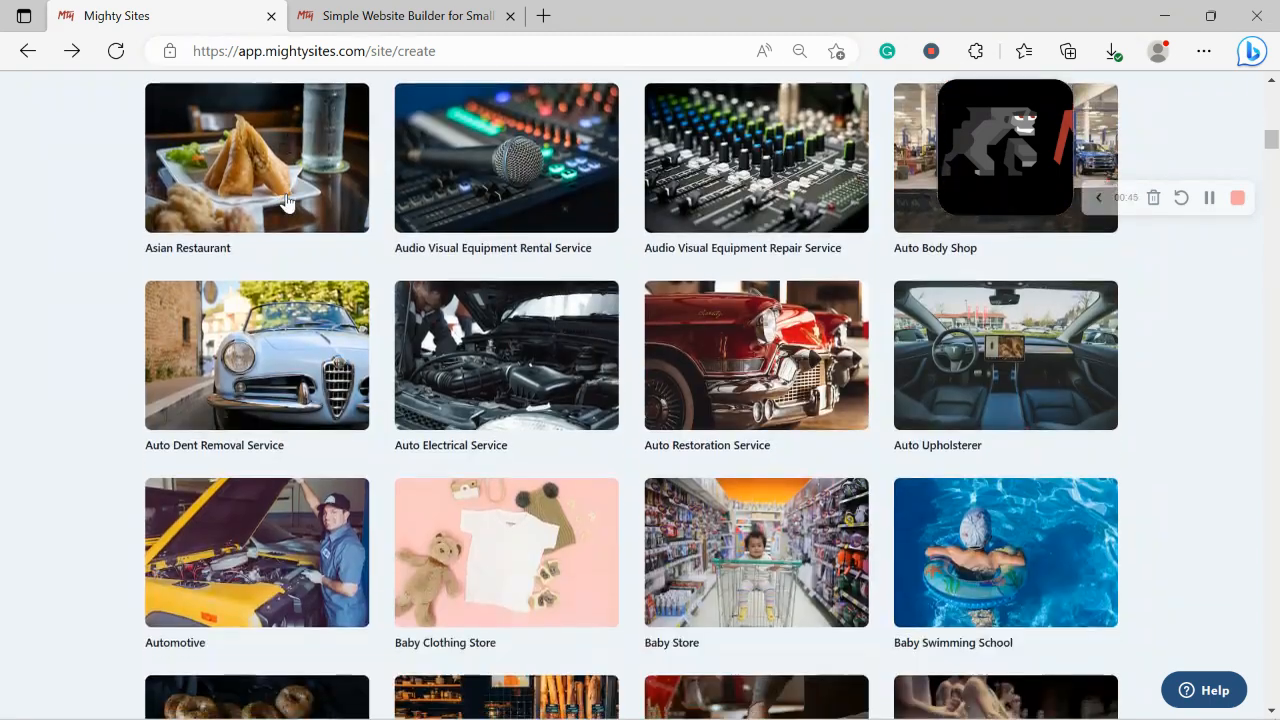
pyautogui.scroll(-4, 286, 203)
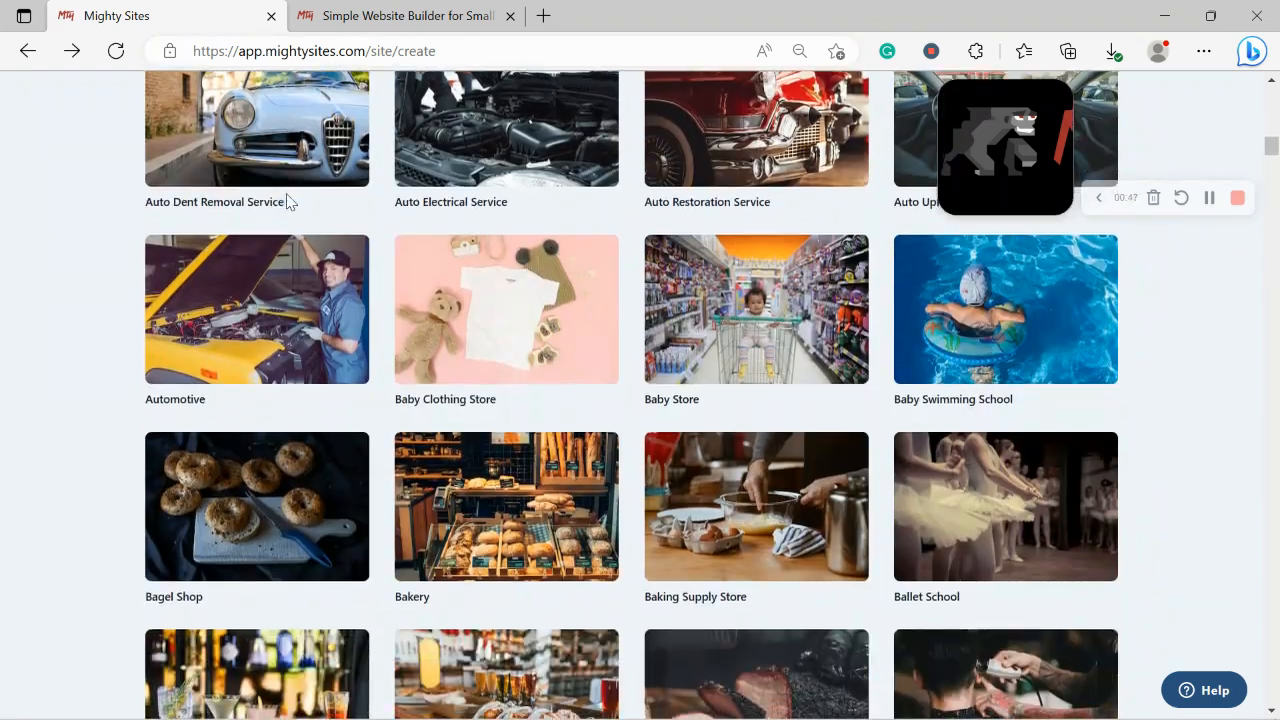
pyautogui.scroll(-1, 286, 202)
pyautogui.scroll(3, 286, 203)
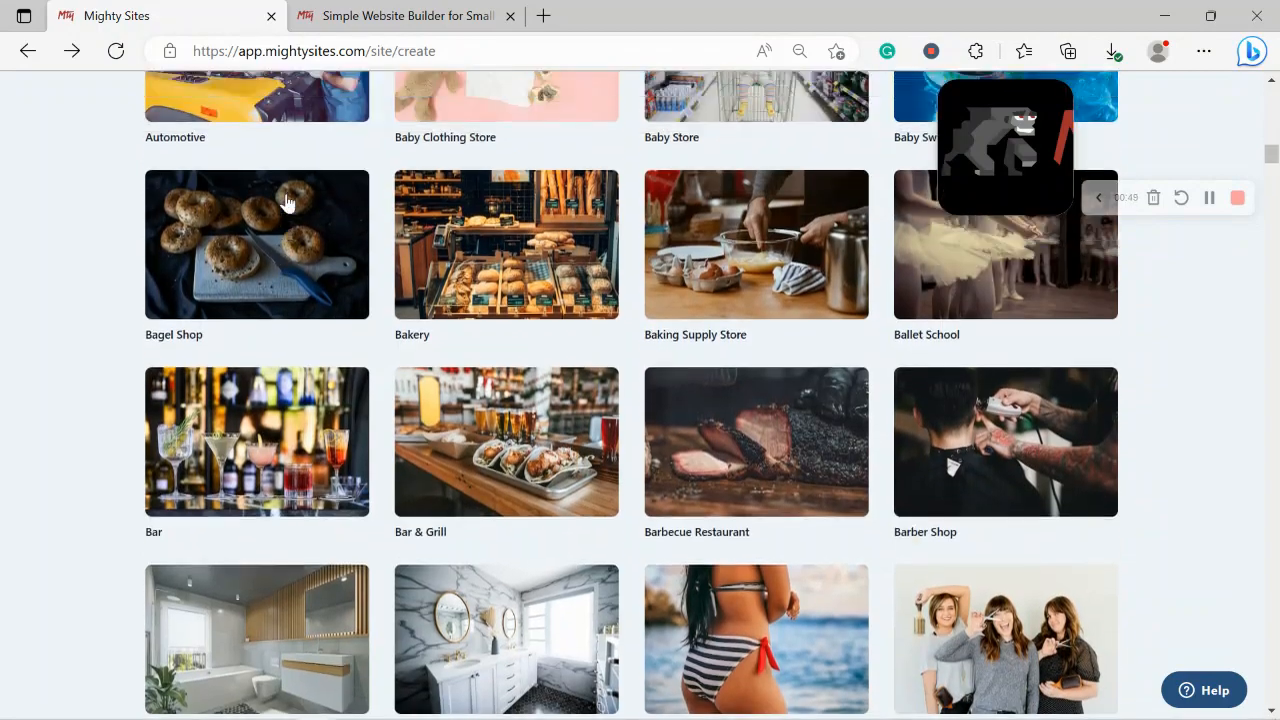
pyautogui.scroll(9, 286, 203)
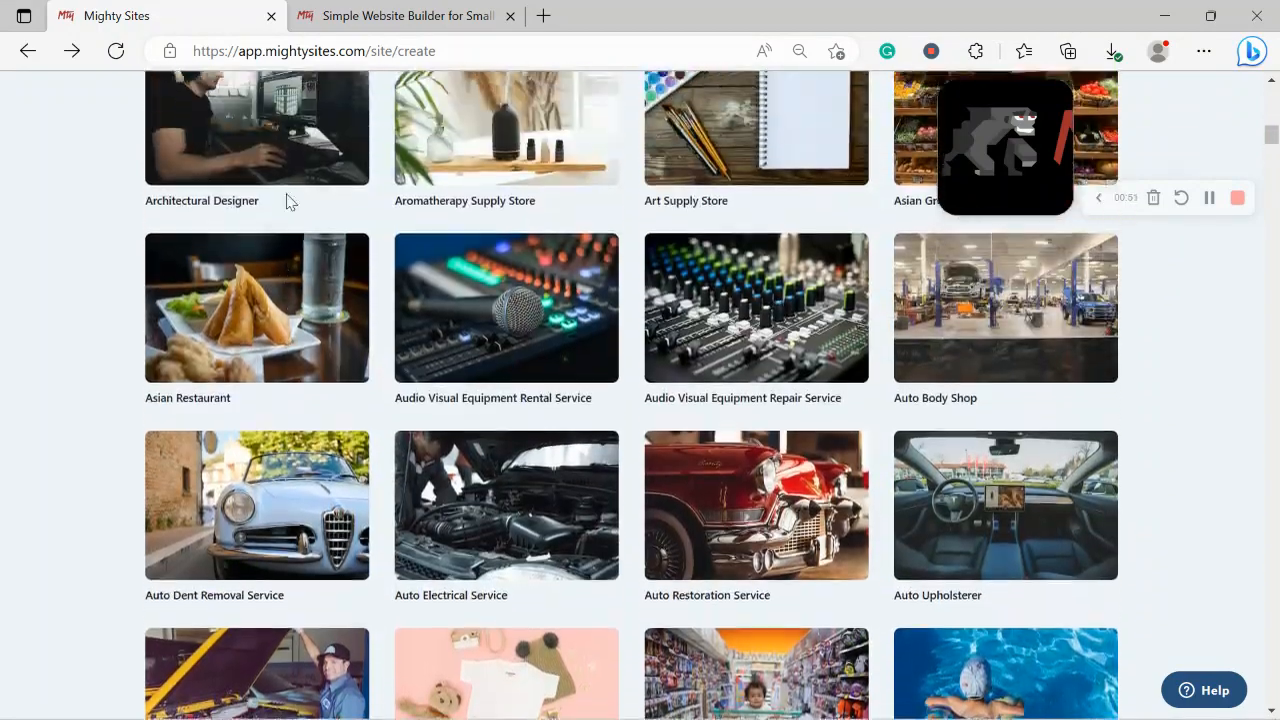
pyautogui.scroll(7, 286, 203)
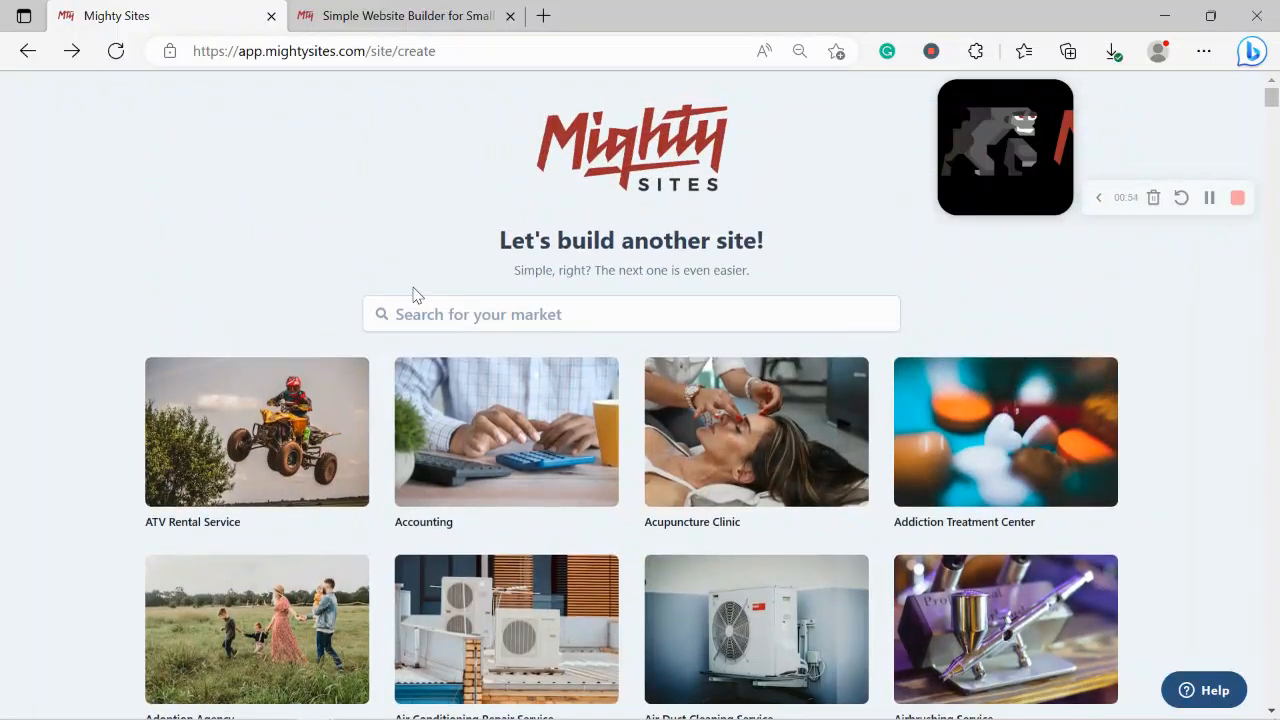
# Step: Start a search in the 'Search for your market' box, clearing a stray letter
pyautogui.click(459, 310)
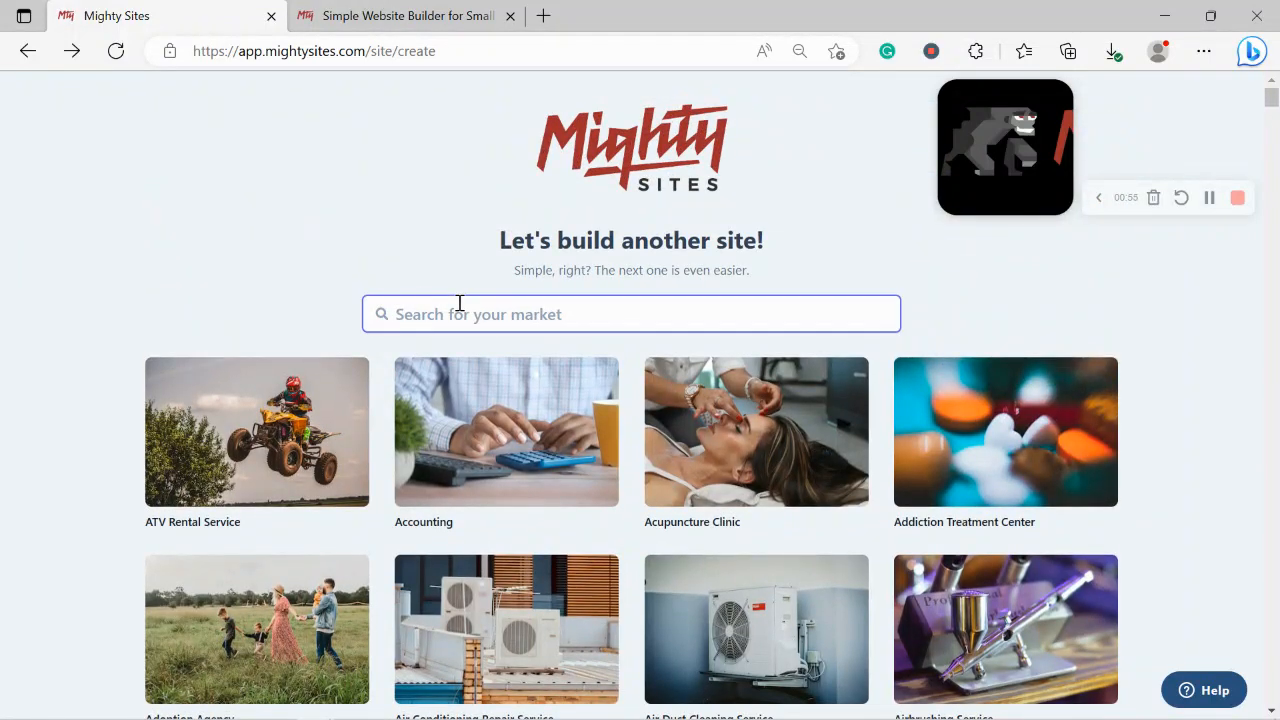
pyautogui.write('a')
pyautogui.press('BackSpace')
# Step: Pick the Cookie Shop template and name the company Rochelle's Gourmet Cookies
pyautogui.write('cooki')
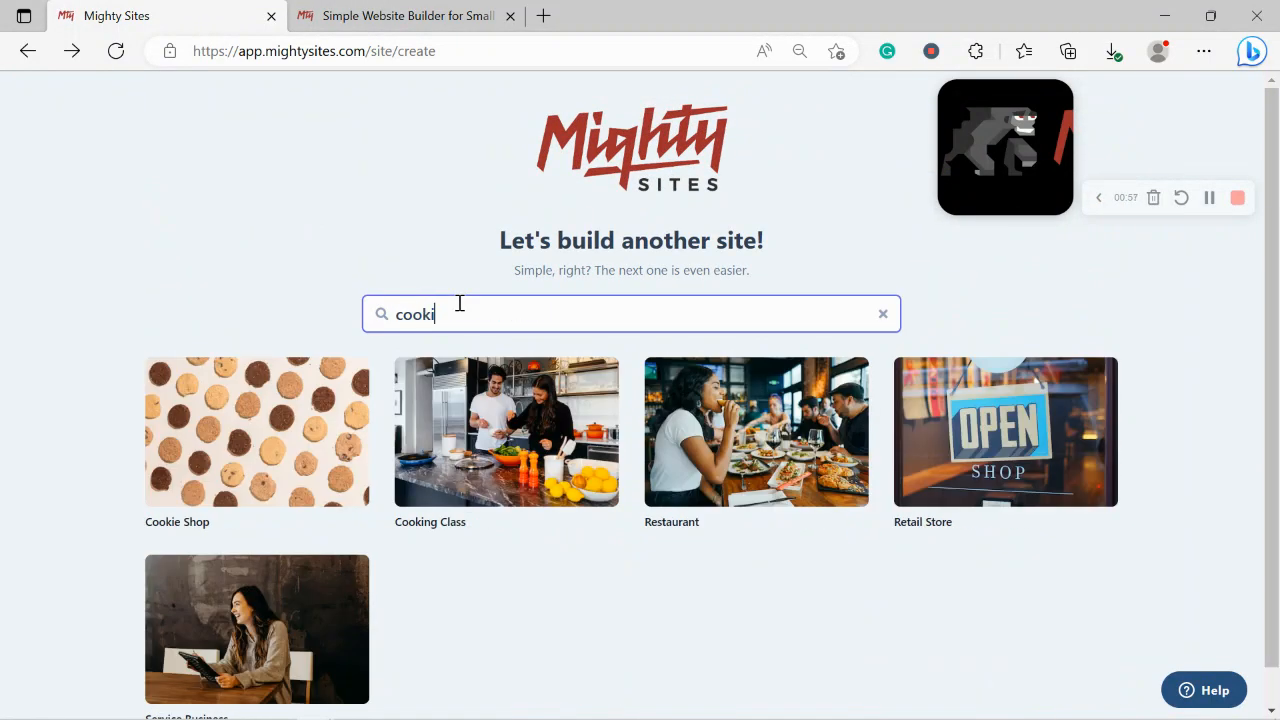
pyautogui.click(258, 432)
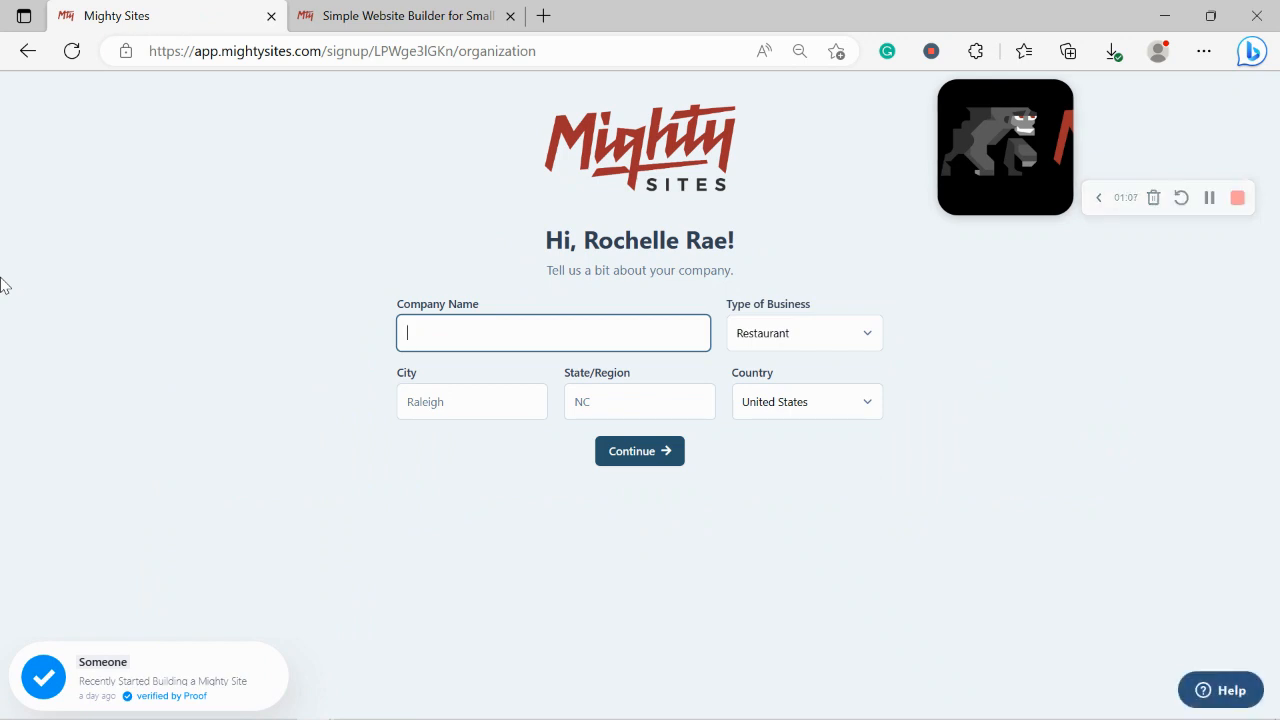
pyautogui.write("Rochelle's Gourmey")
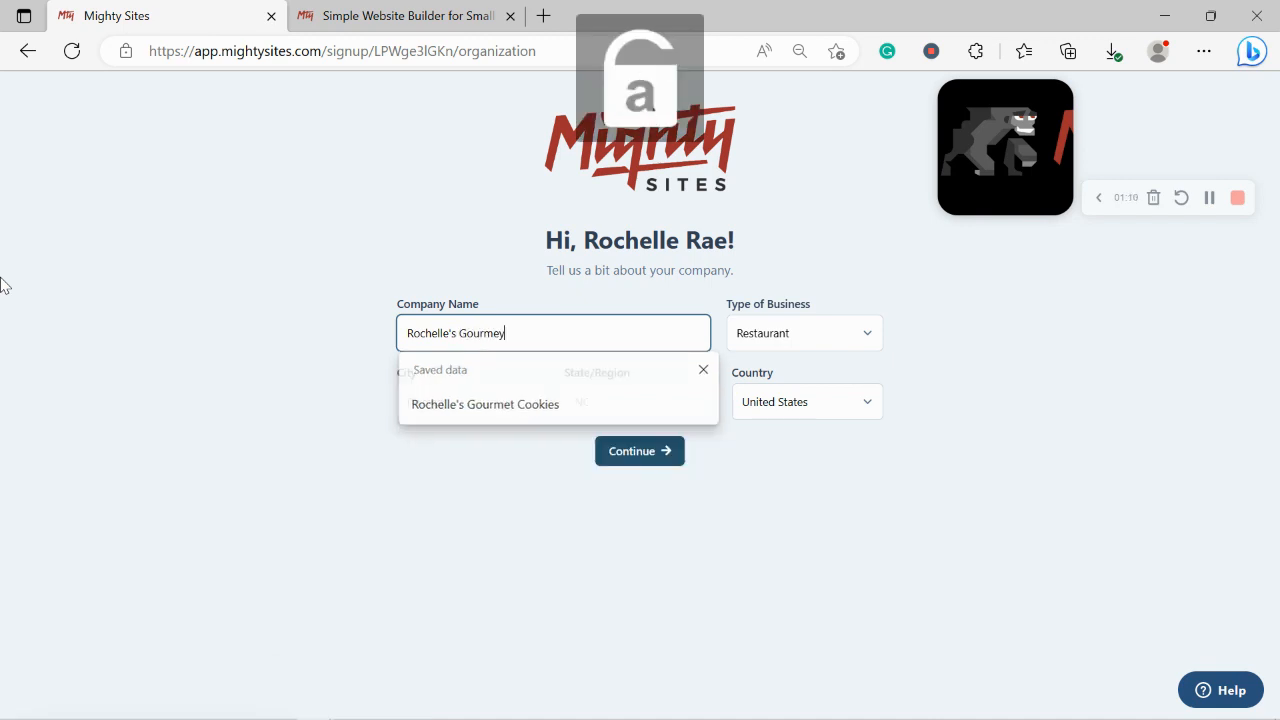
pyautogui.press('BackSpace')
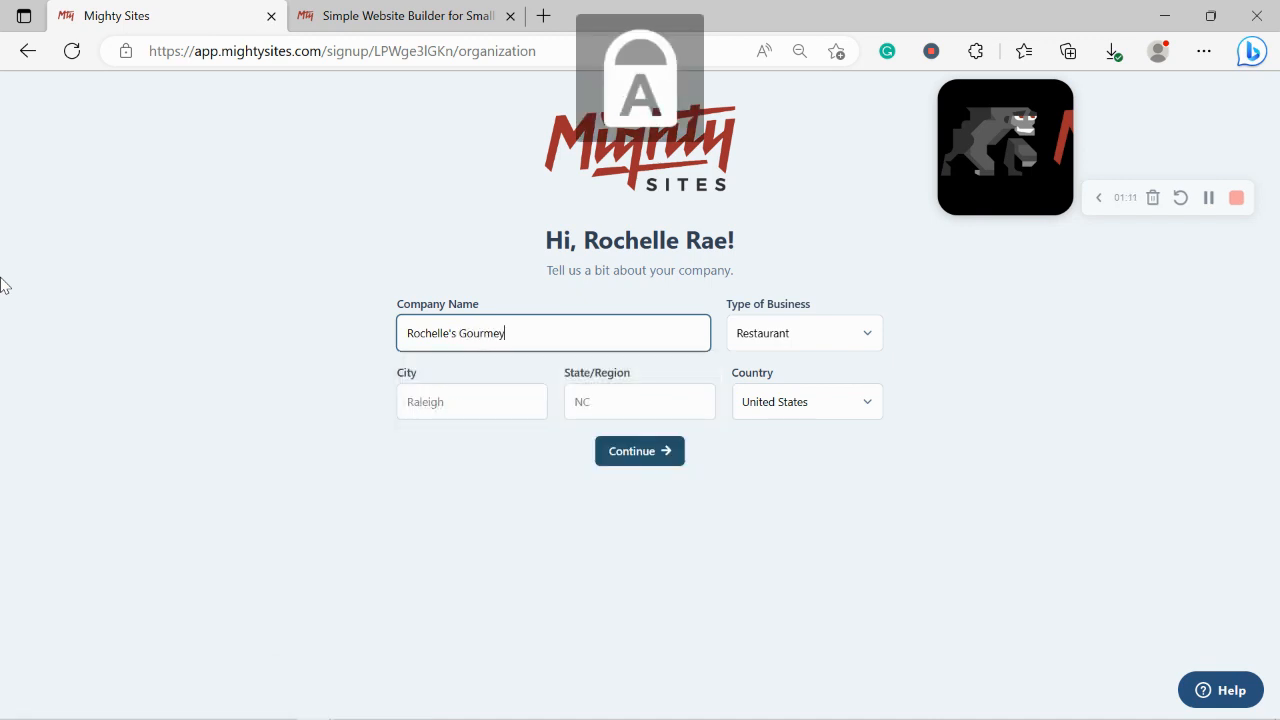
pyautogui.write('t Cookies')
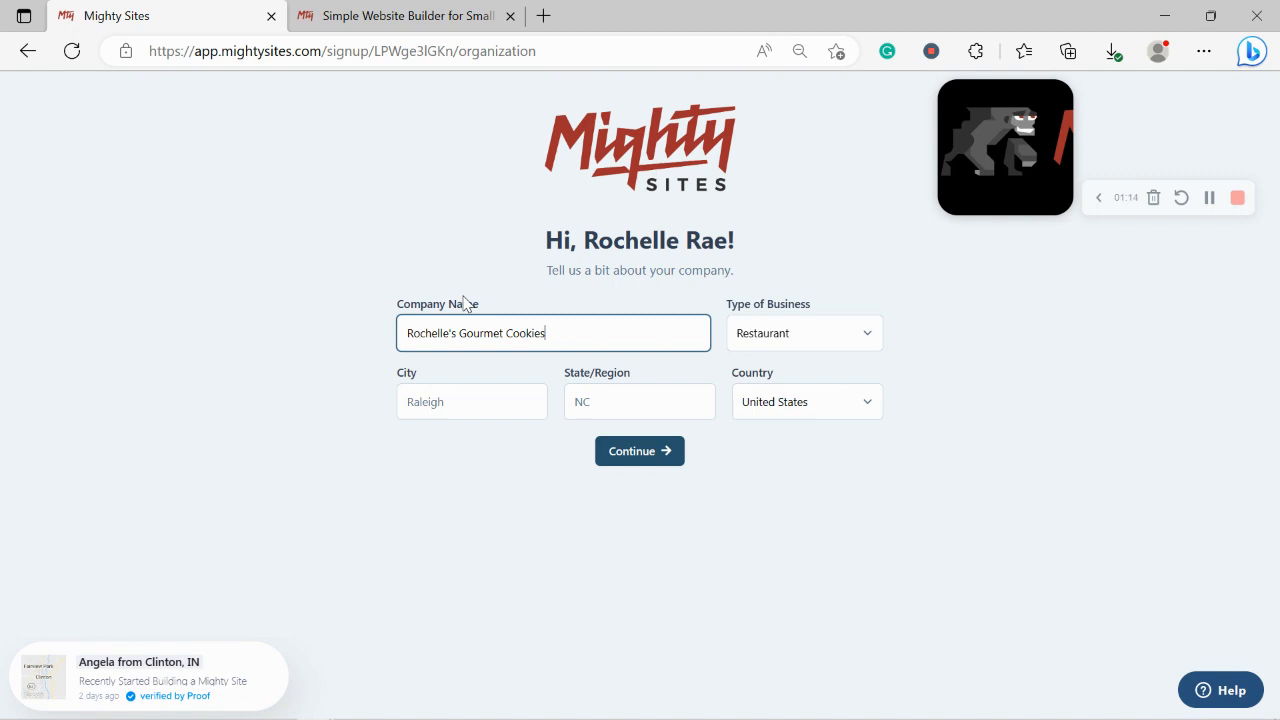
# Step: Enter Denver as the city and Colorado as the state
pyautogui.click(477, 390)
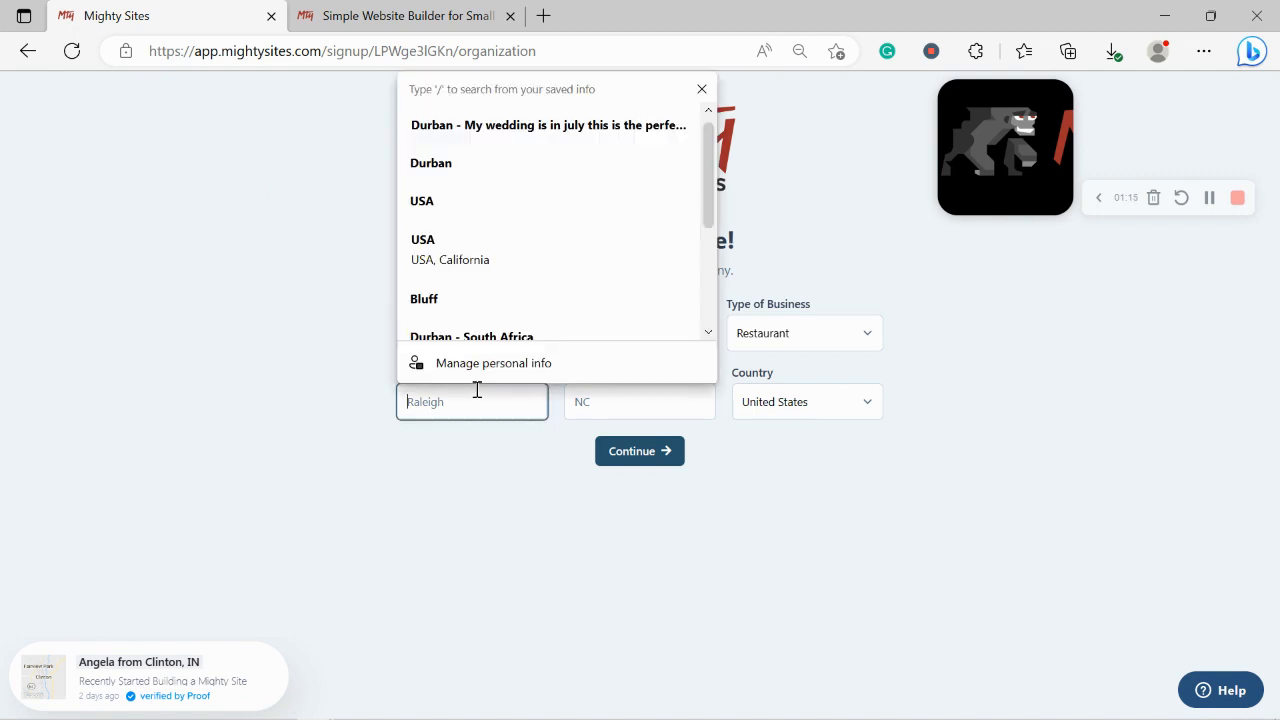
pyautogui.write('Du')
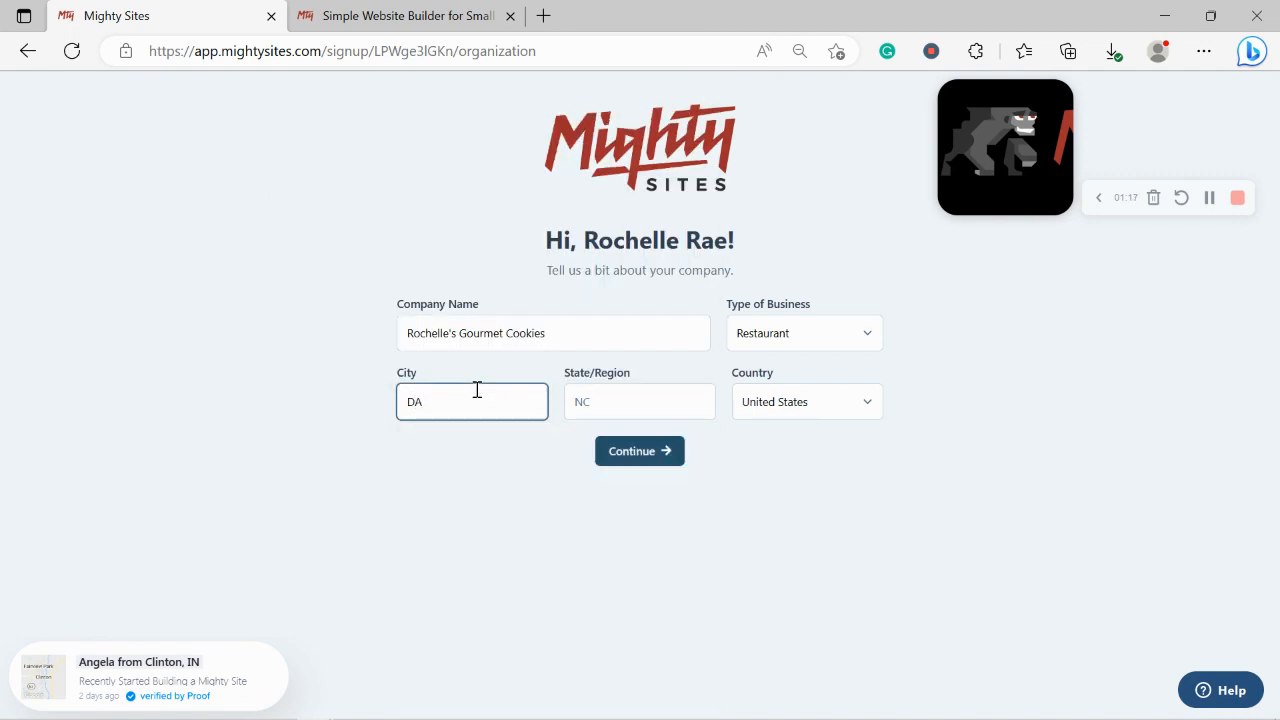
pyautogui.press('BackSpace')
pyautogui.write('enver')
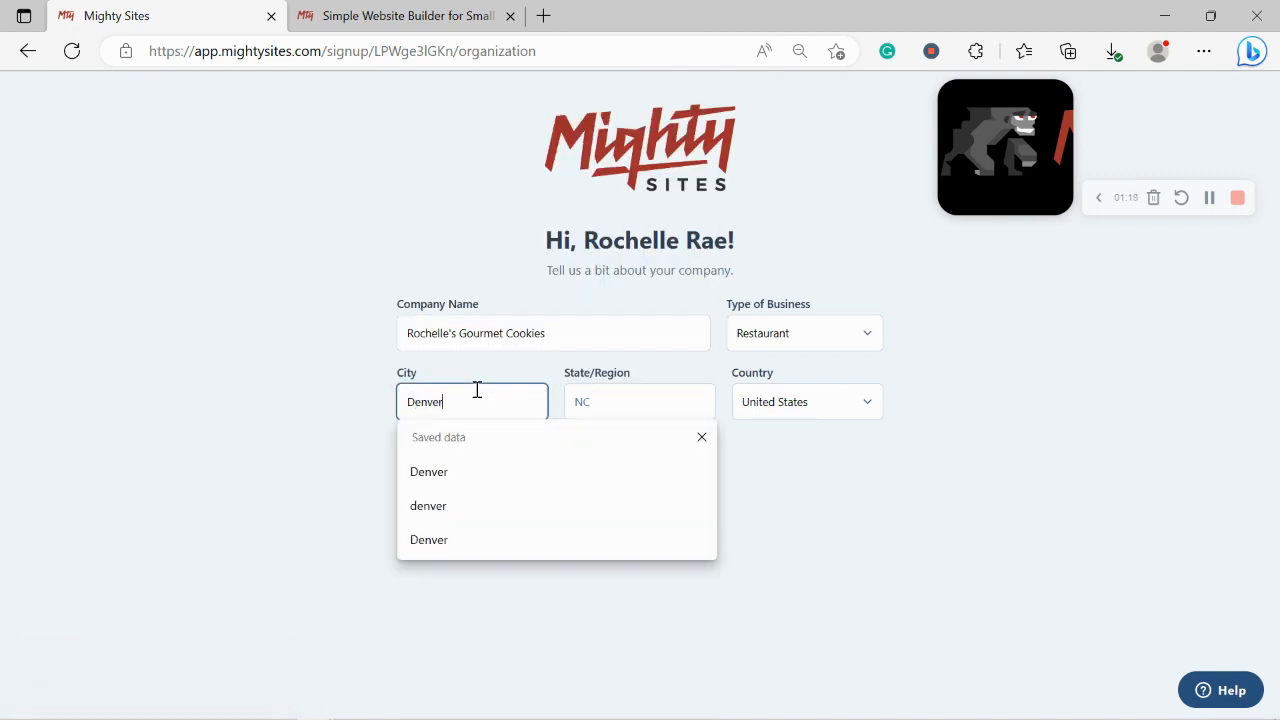
pyautogui.click(620, 393)
pyautogui.write('Colo')
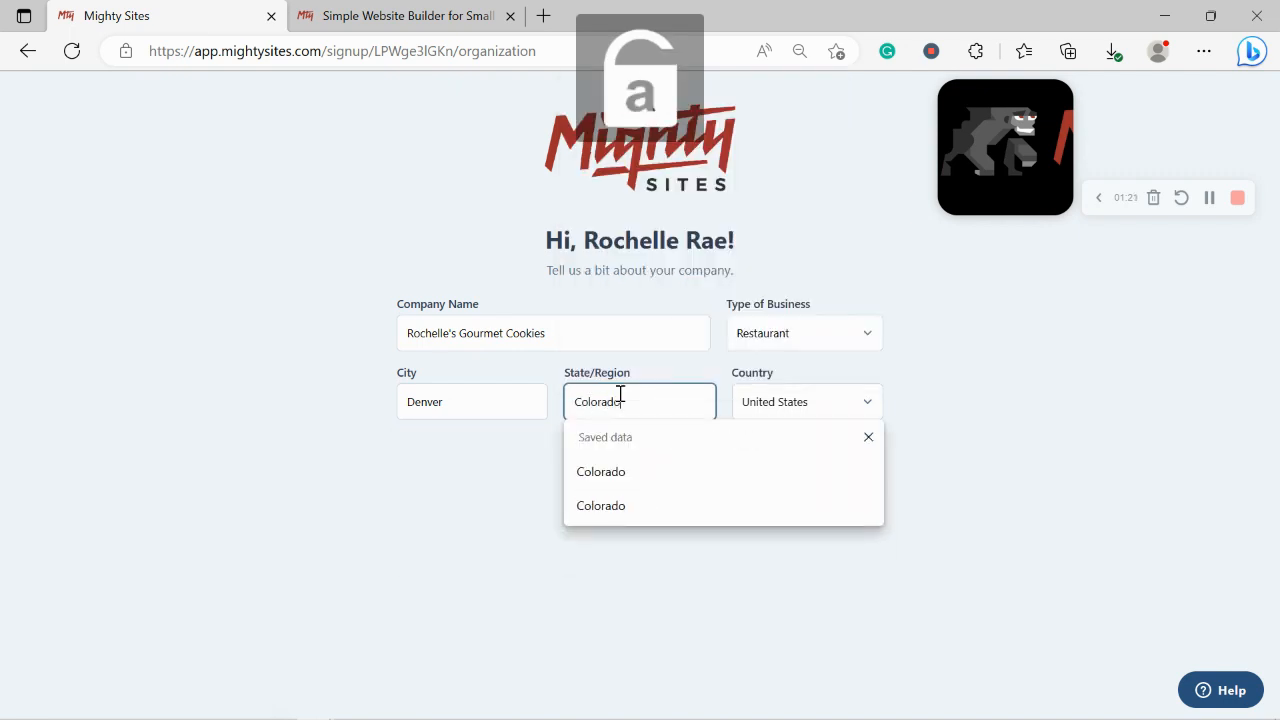
pyautogui.write('rado')
pyautogui.click(986, 419)
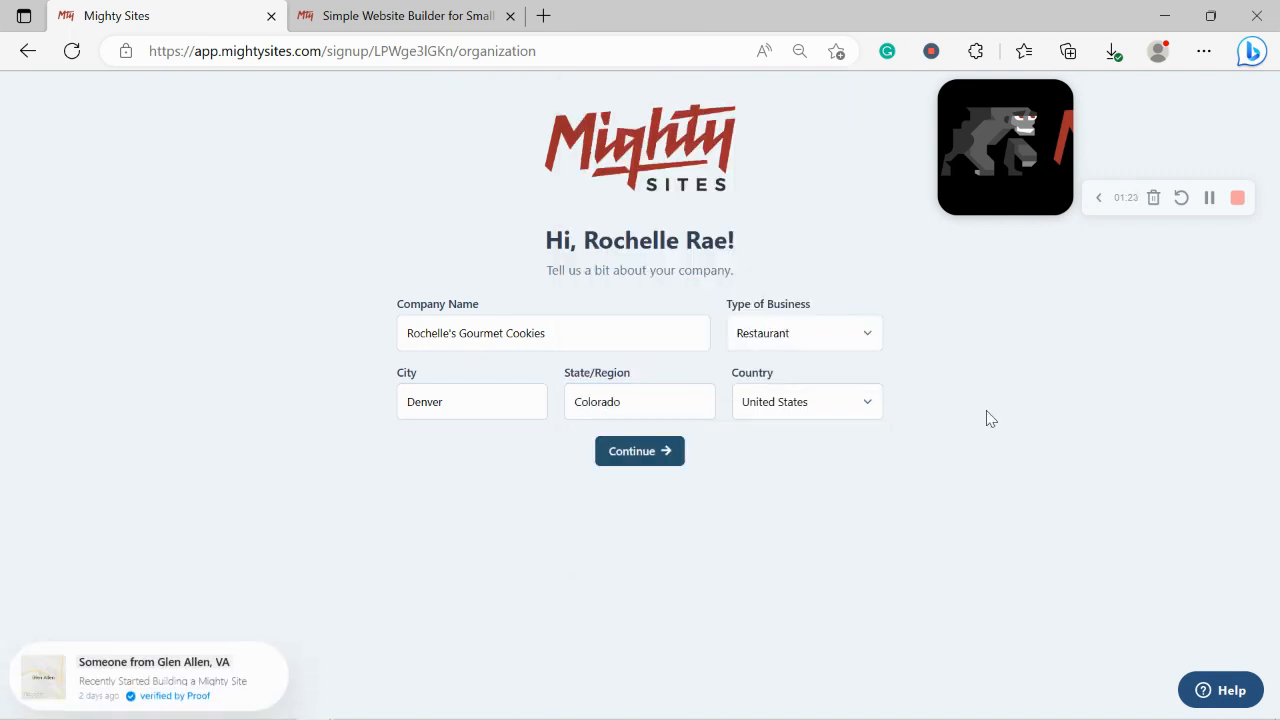
# Step: Choose Retail as the type of business and continue
pyautogui.click(860, 336)
pyautogui.click(797, 377)
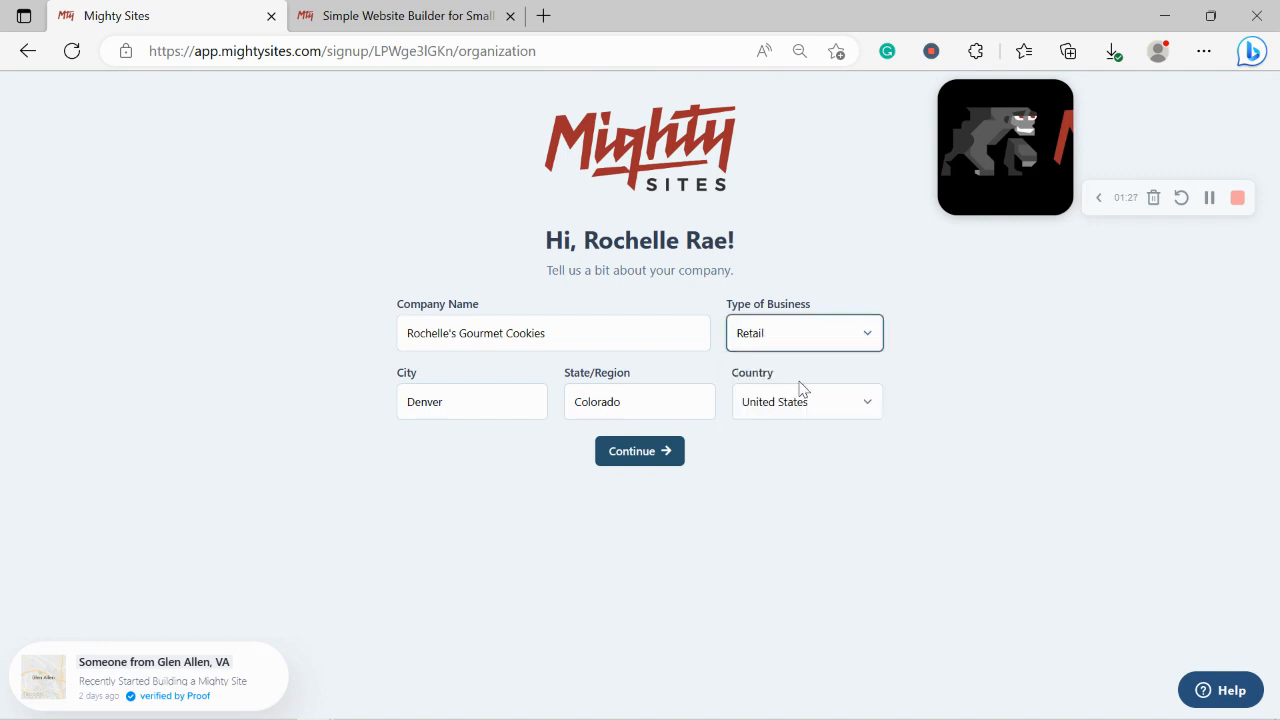
pyautogui.click(647, 450)
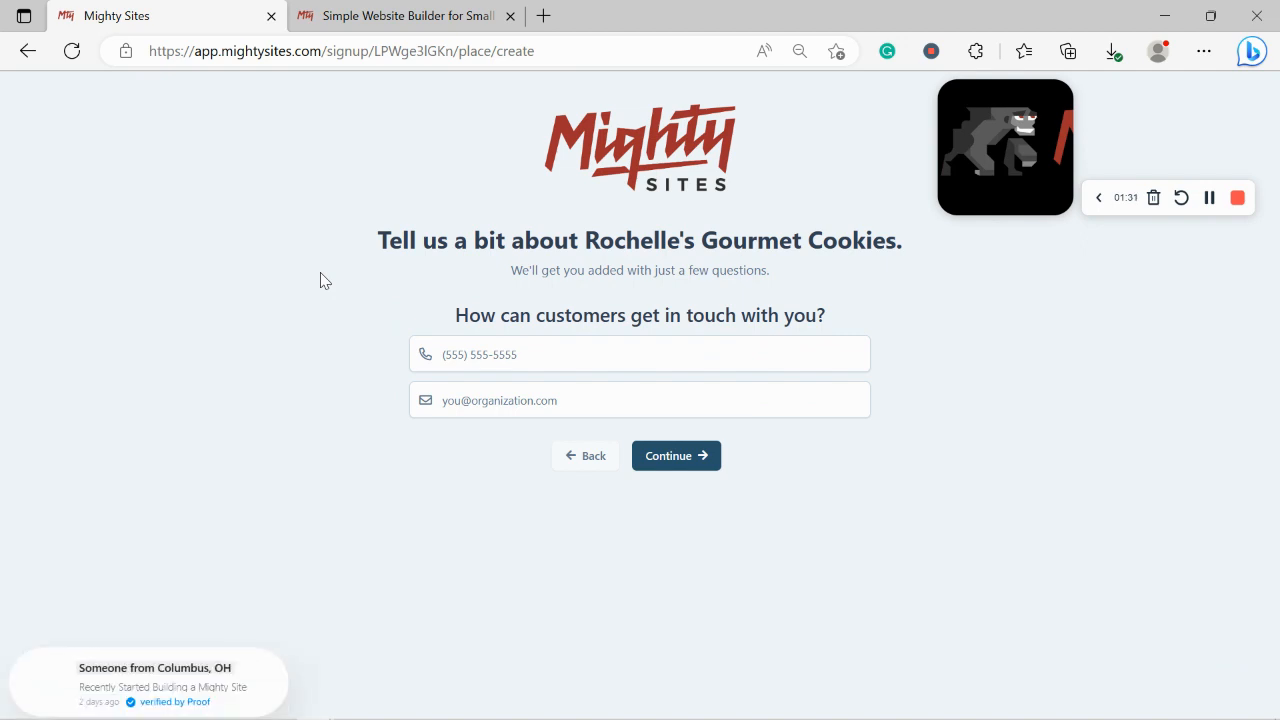
# Step: Enter the business phone number and contact e-mail, then continue
pyautogui.click(516, 343)
pyautogui.write('474-0404')
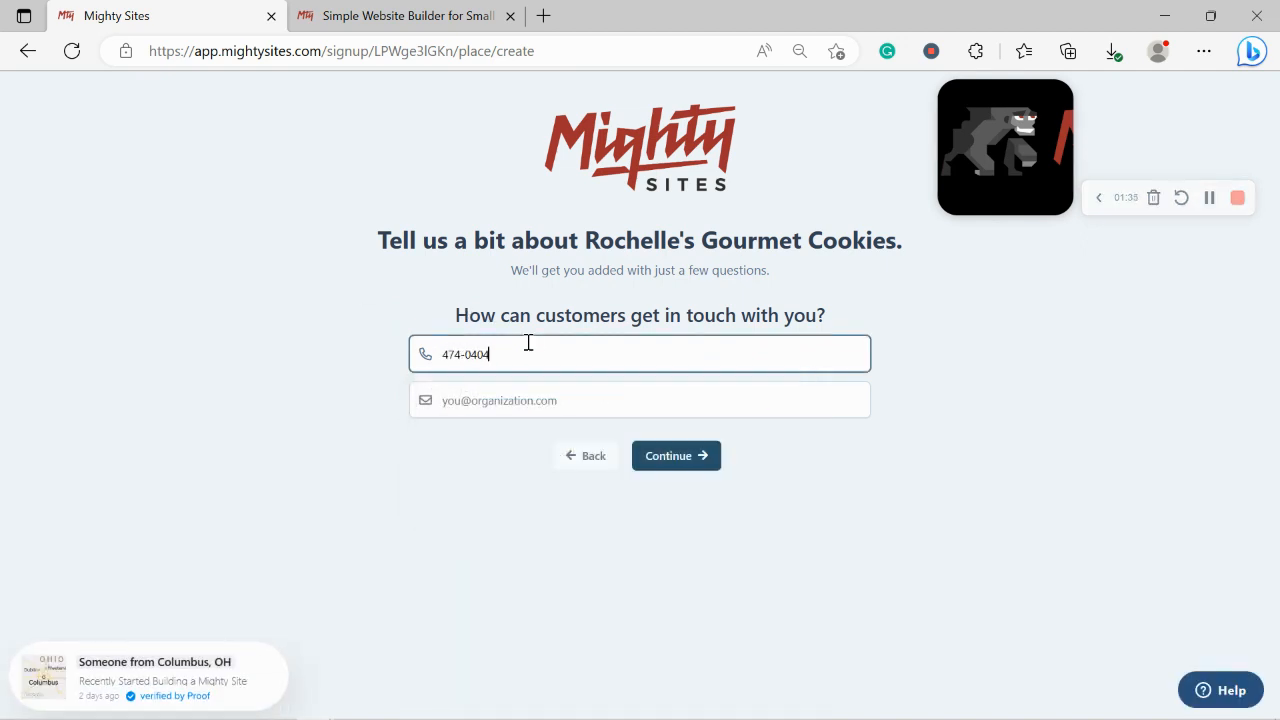
pyautogui.click(570, 386)
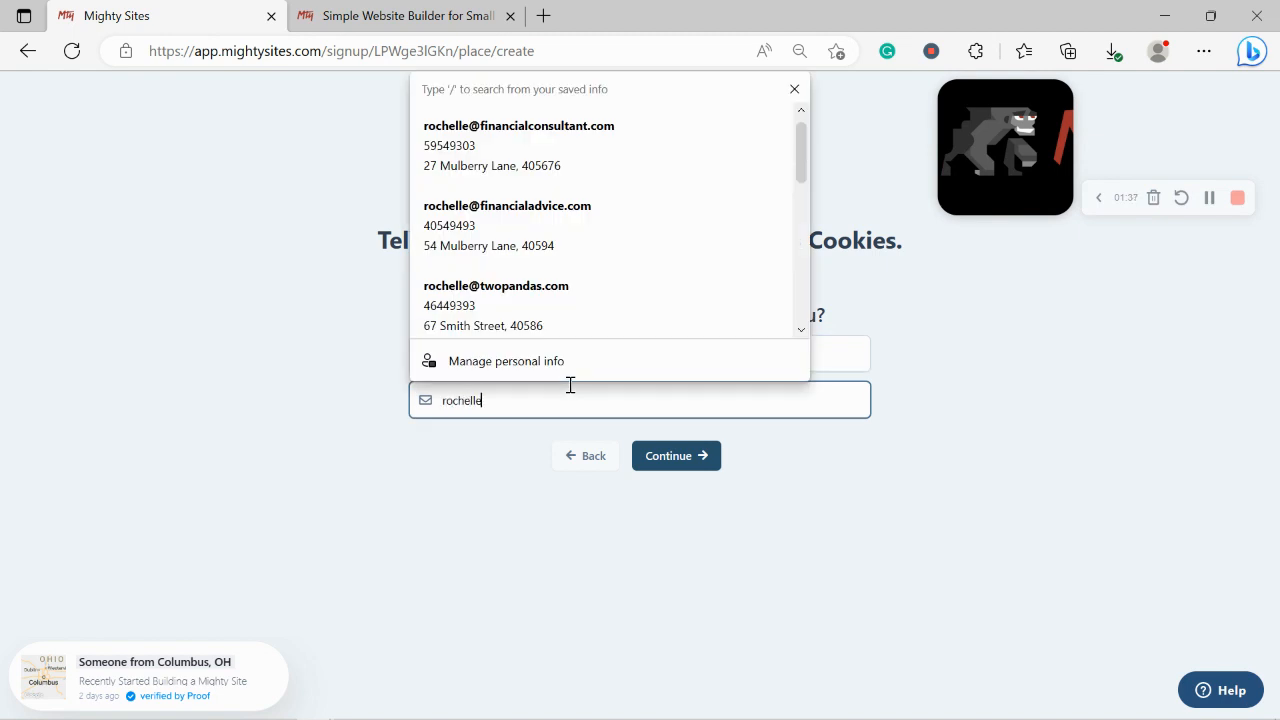
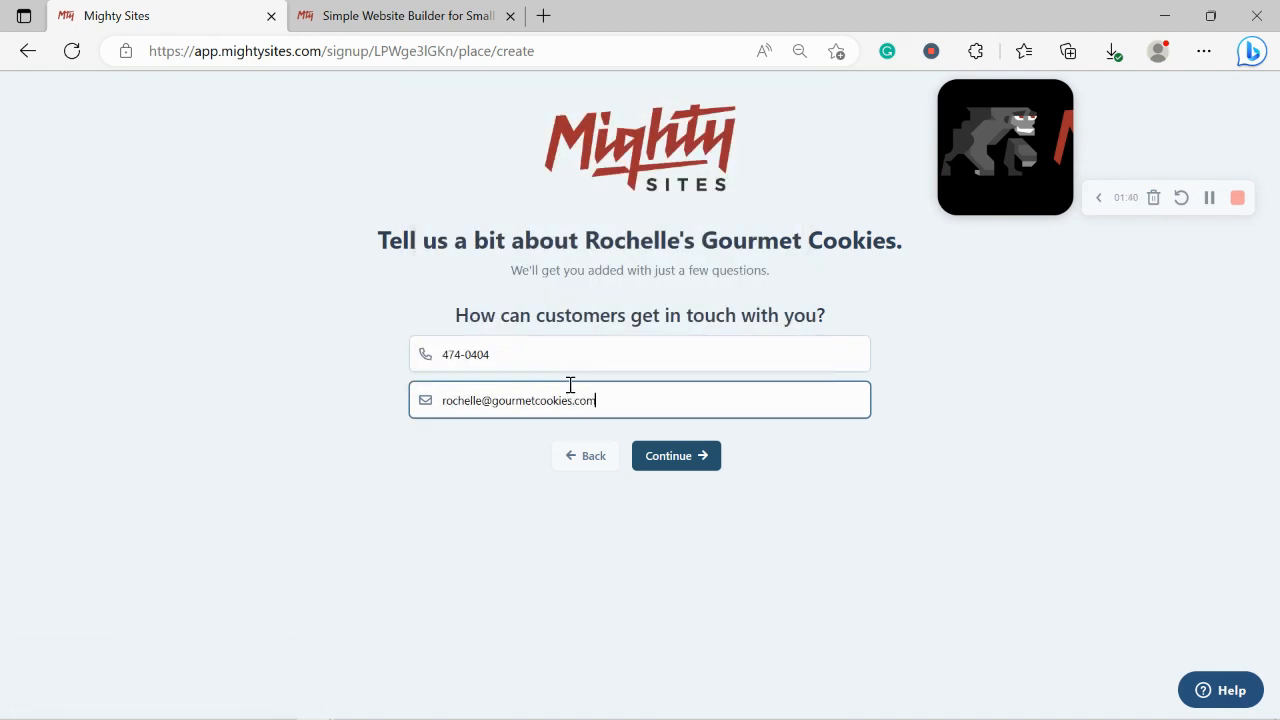
pyautogui.click(677, 457)
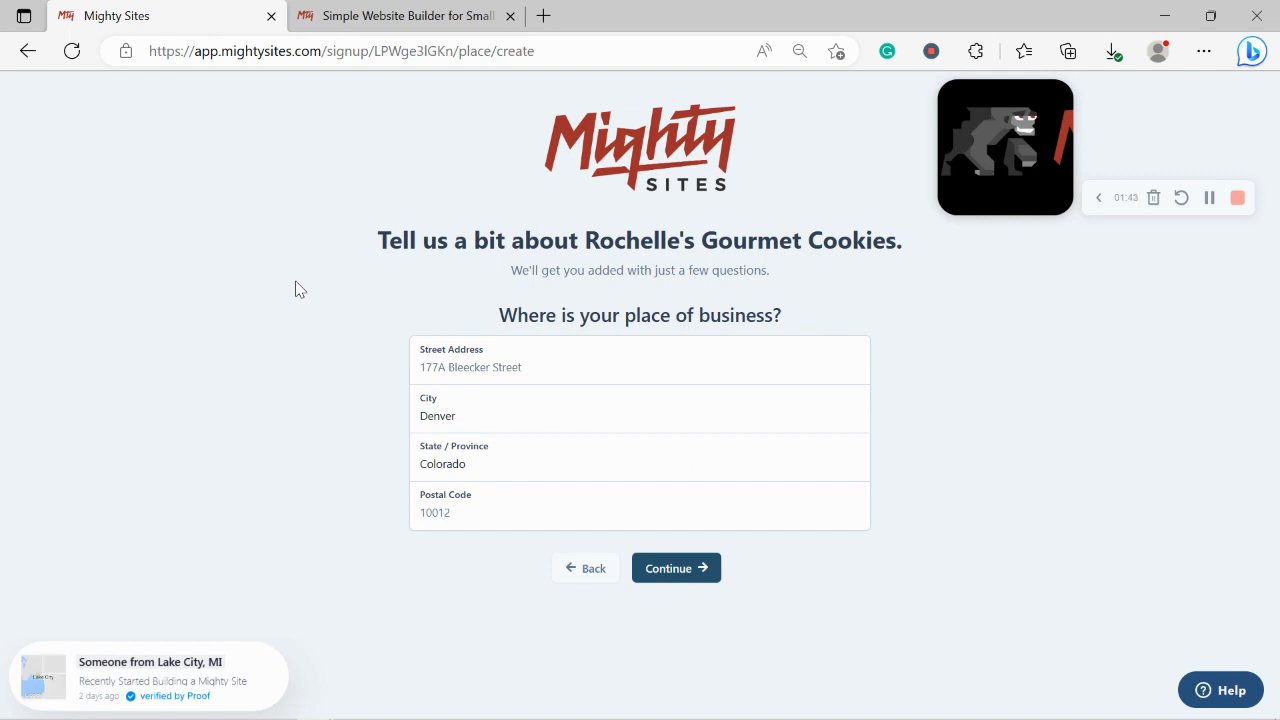
# Step: Fill in the business street address and postal code and submit them
pyautogui.click(480, 369)
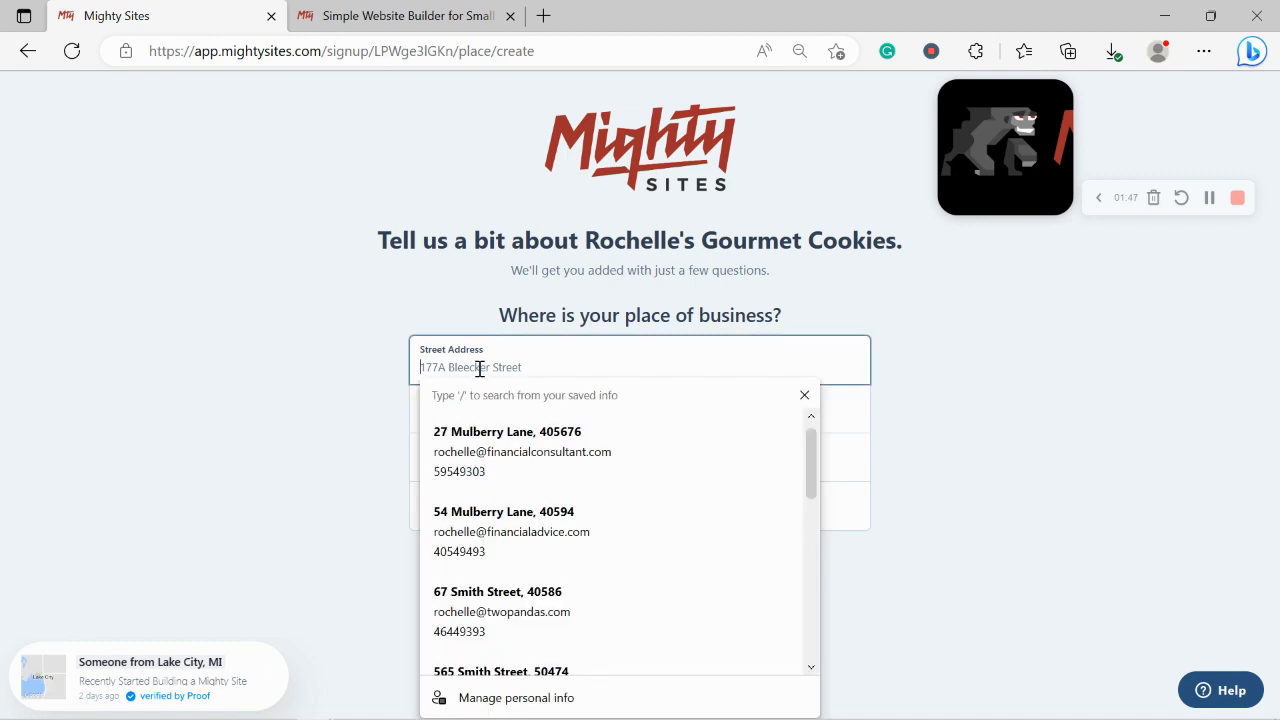
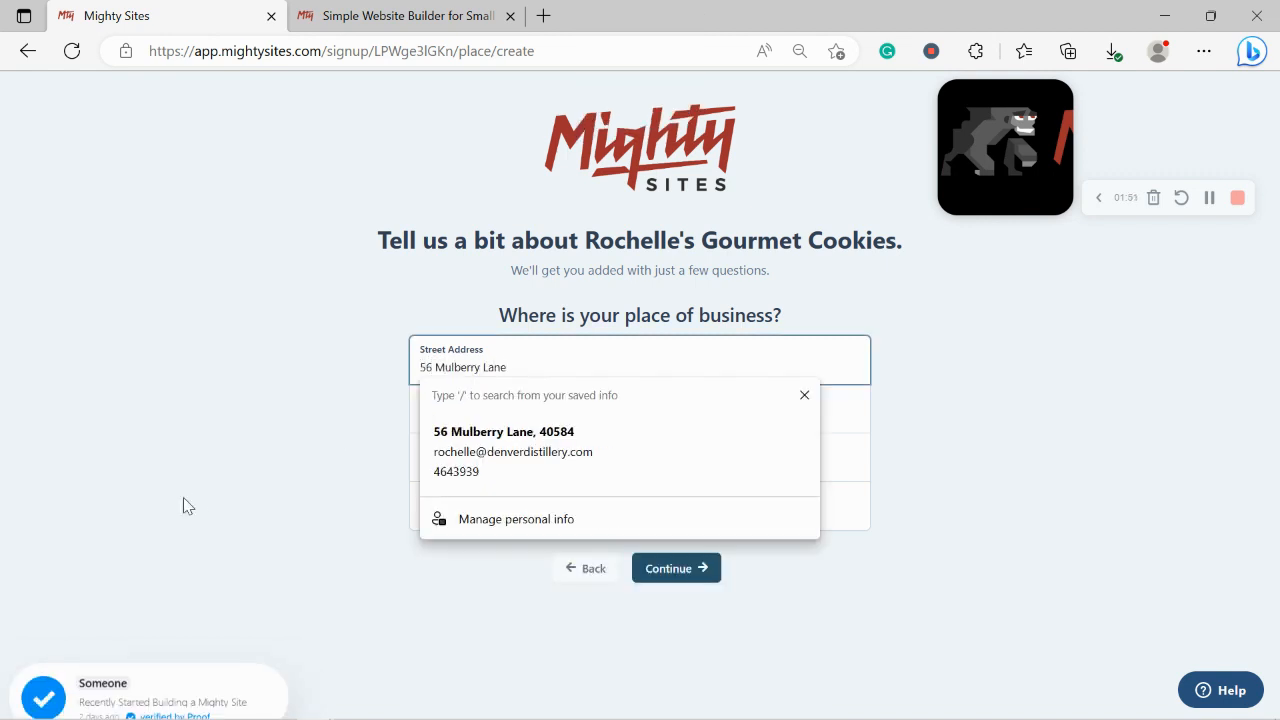
pyautogui.press('Tab')
pyautogui.press('Tab')
pyautogui.press('Tab')
pyautogui.write('5')
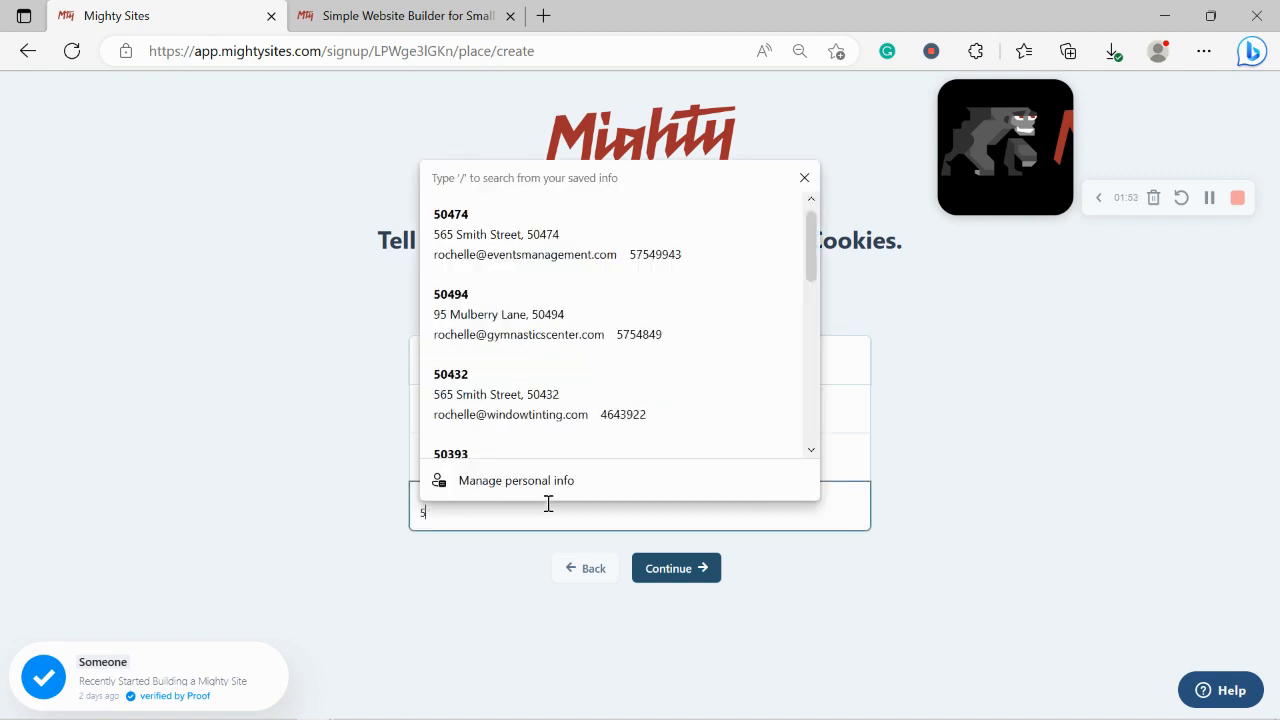
pyautogui.write('0584')
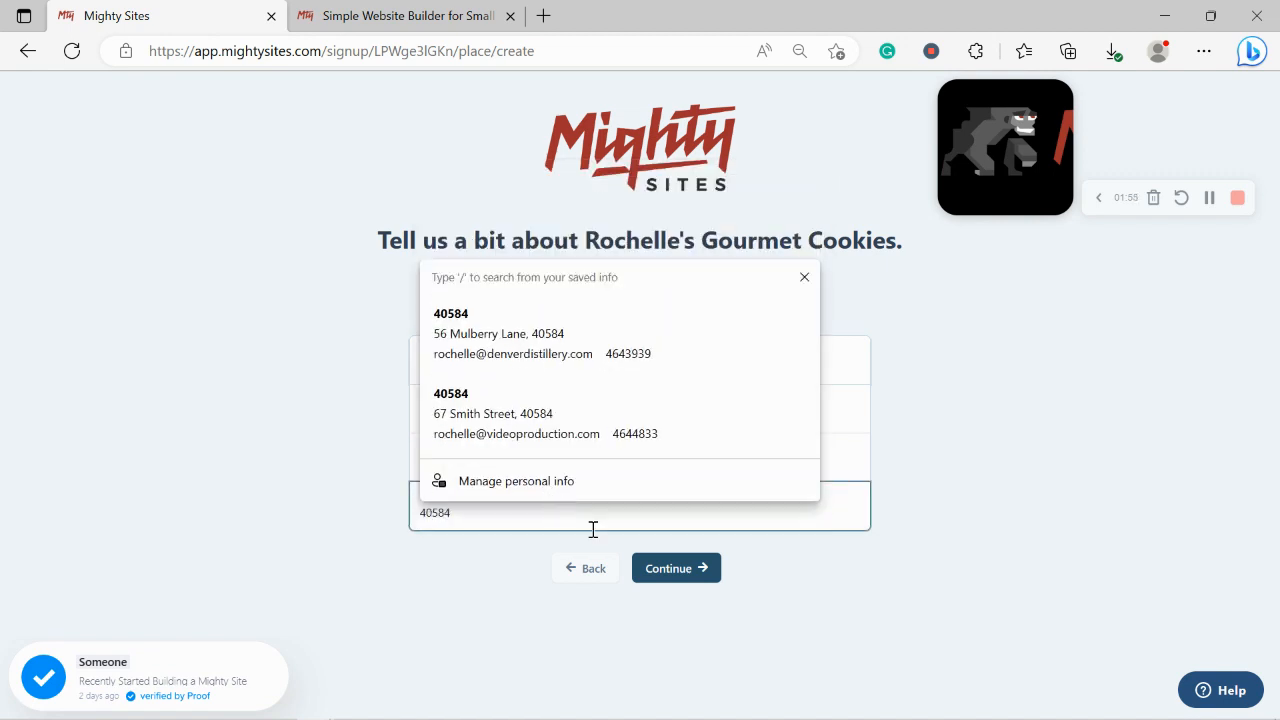
pyautogui.click(666, 578)
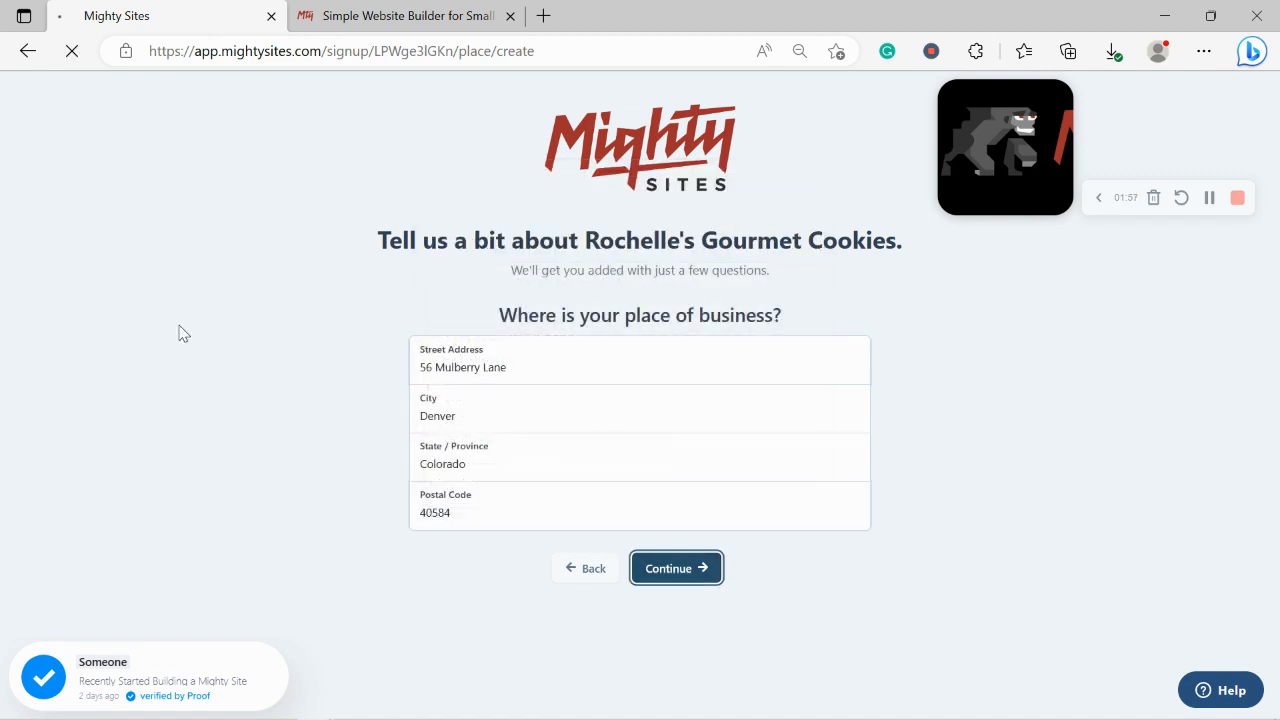
# Step: Set Monday–Saturday hours to 8:30 AM–5:00 PM and mark Sundays closed
pyautogui.scroll(-1, 1278, 380)
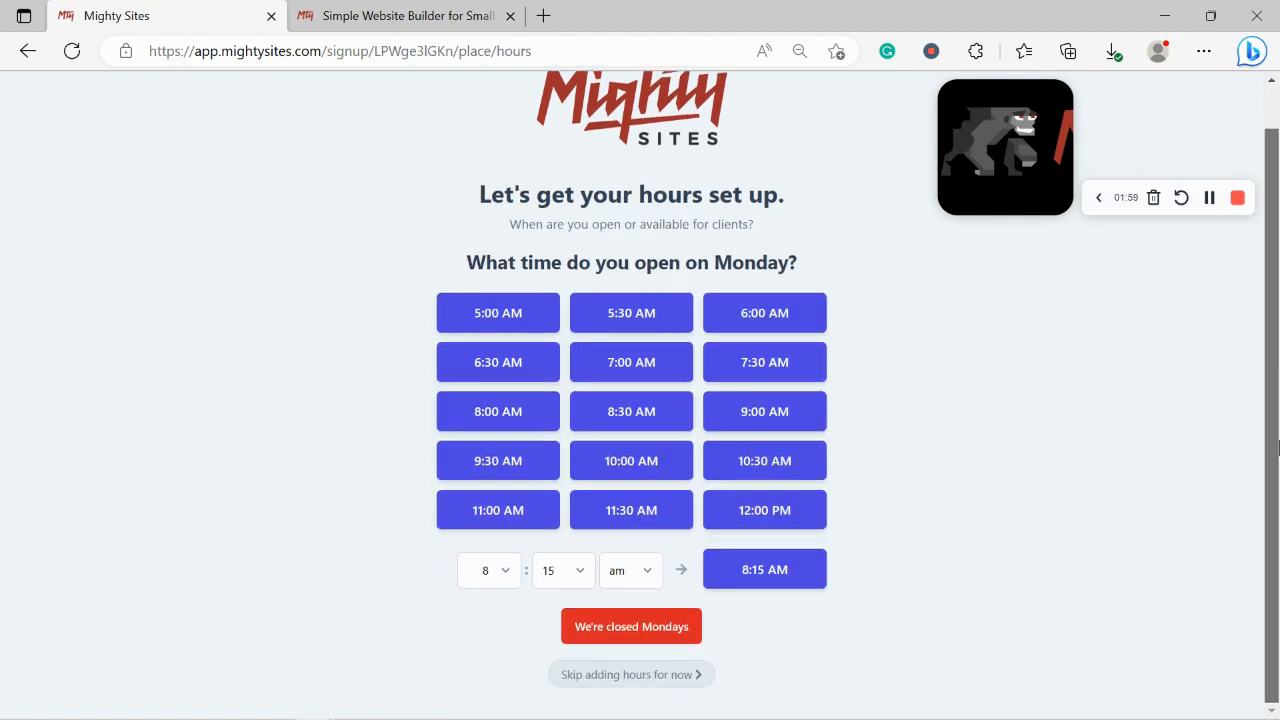
pyautogui.click(786, 354)
pyautogui.click(628, 364)
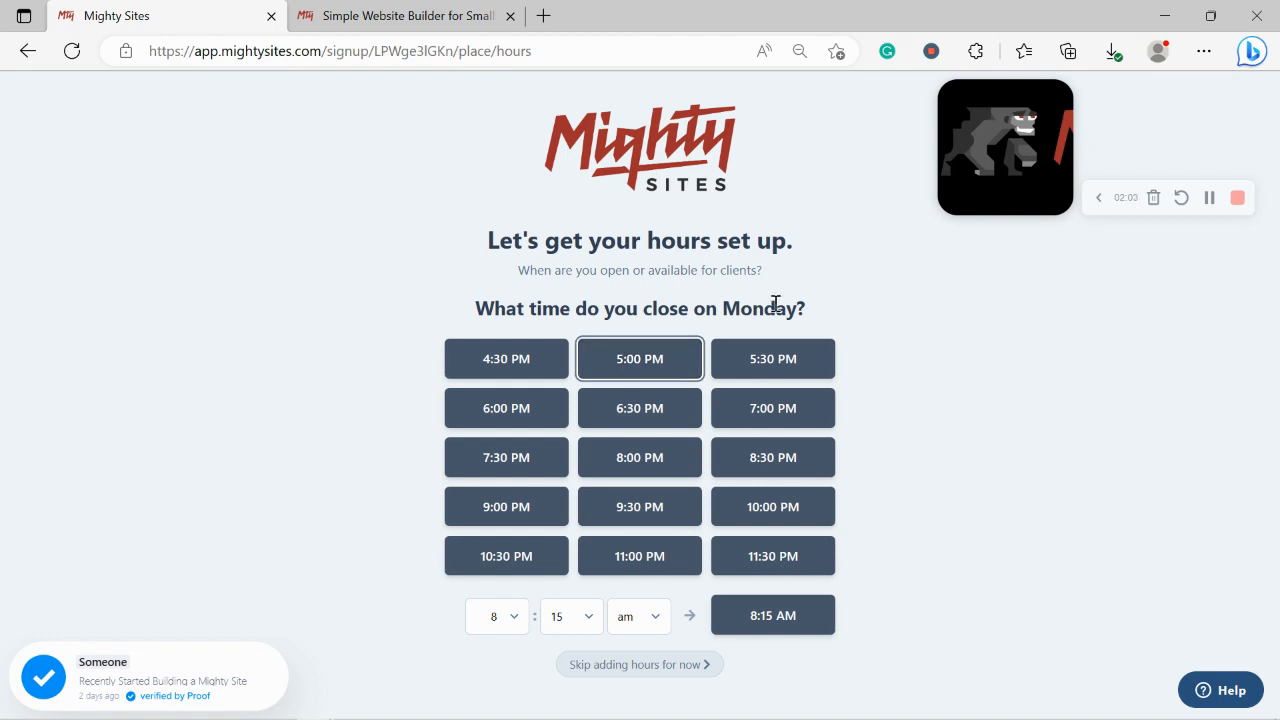
pyautogui.click(584, 388)
pyautogui.click(584, 437)
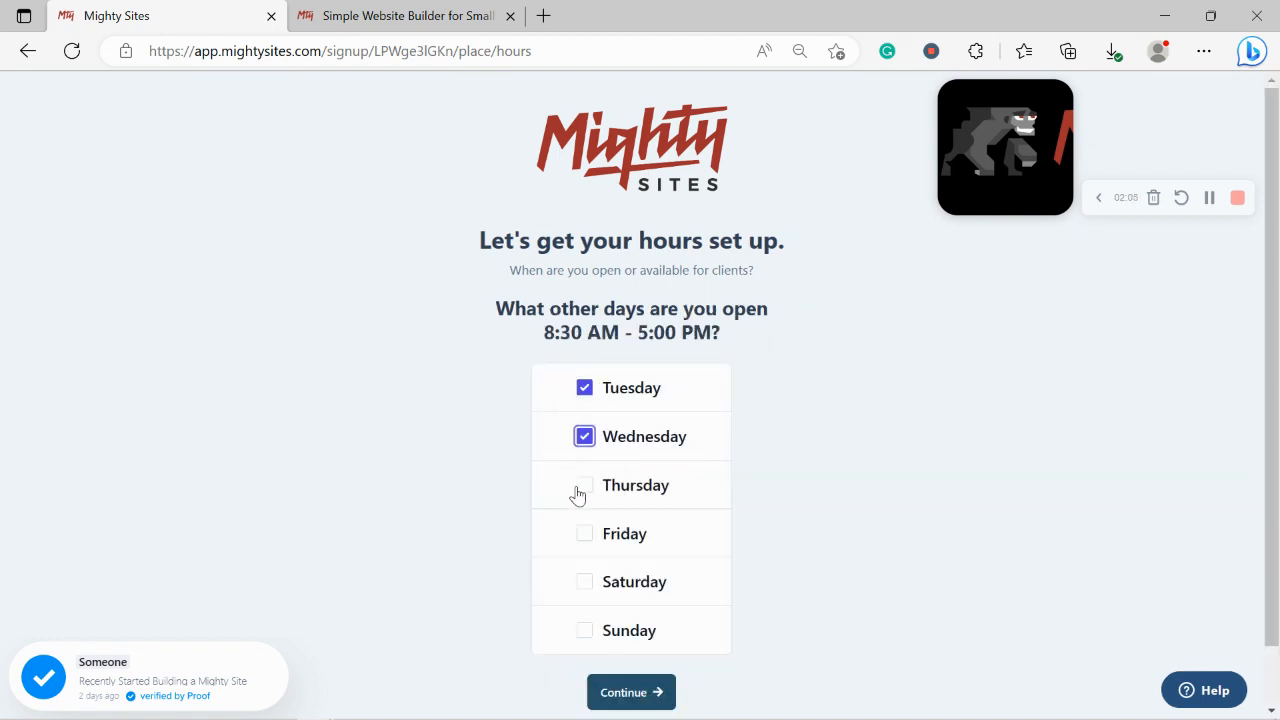
pyautogui.click(582, 486)
pyautogui.click(584, 533)
pyautogui.click(584, 581)
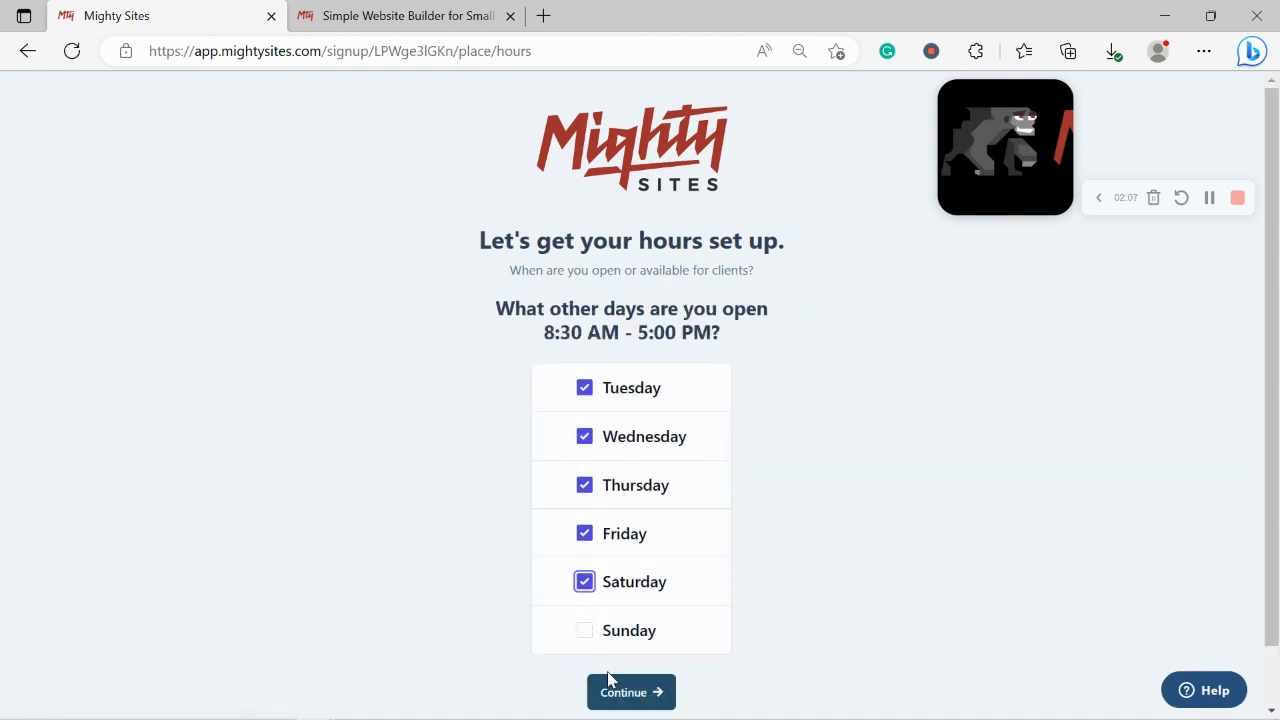
pyautogui.click(638, 700)
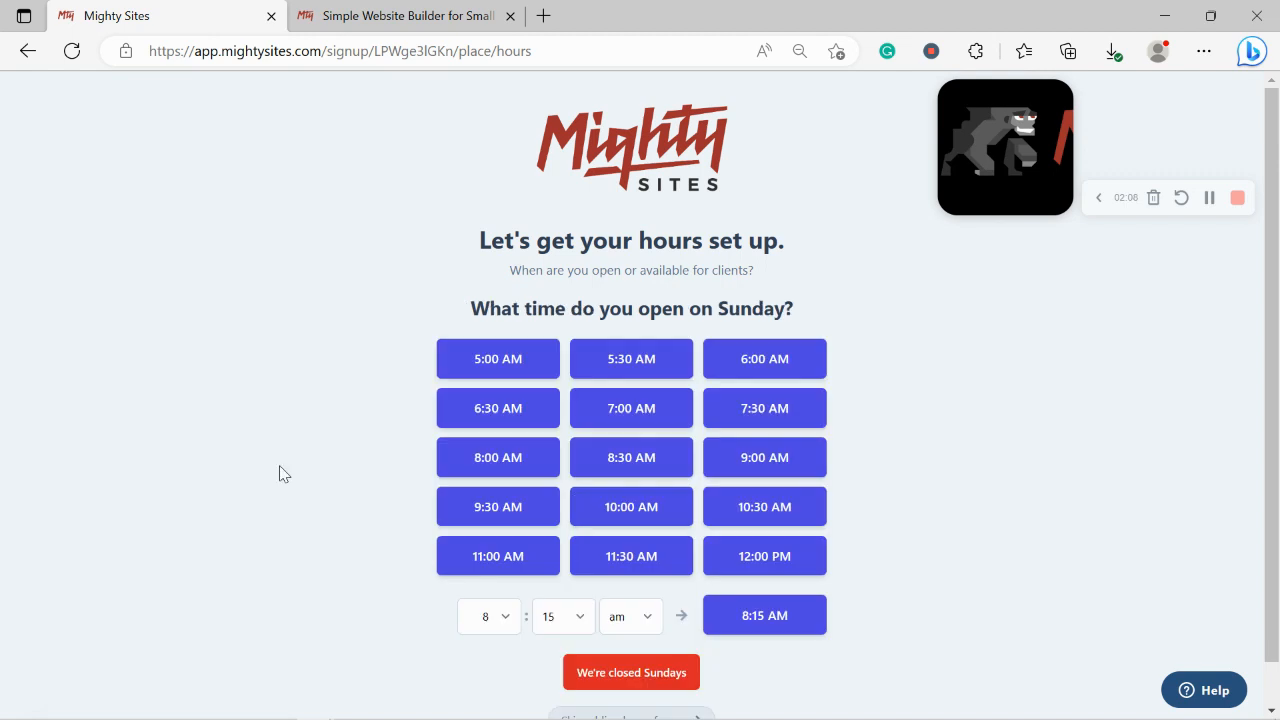
pyautogui.click(622, 671)
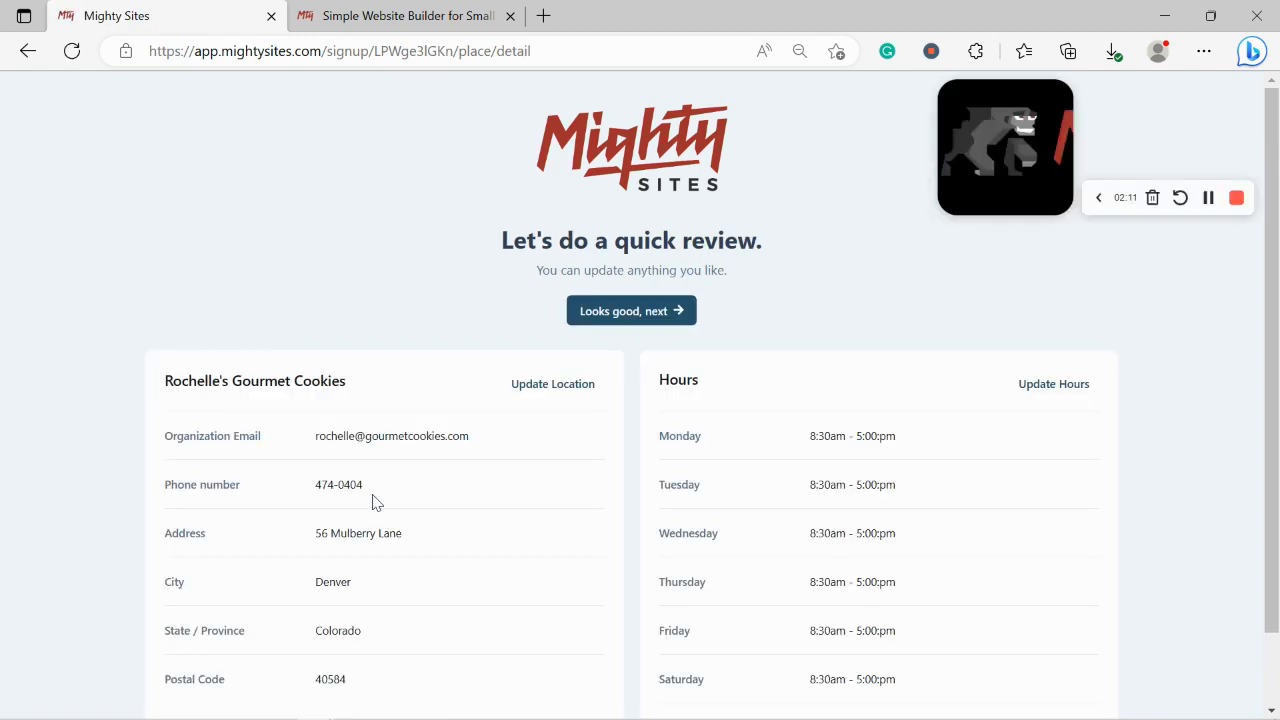
# Step: Accept the review summary with 'Looks good, next' to generate the cookie site
pyautogui.scroll(-1, 372, 500)
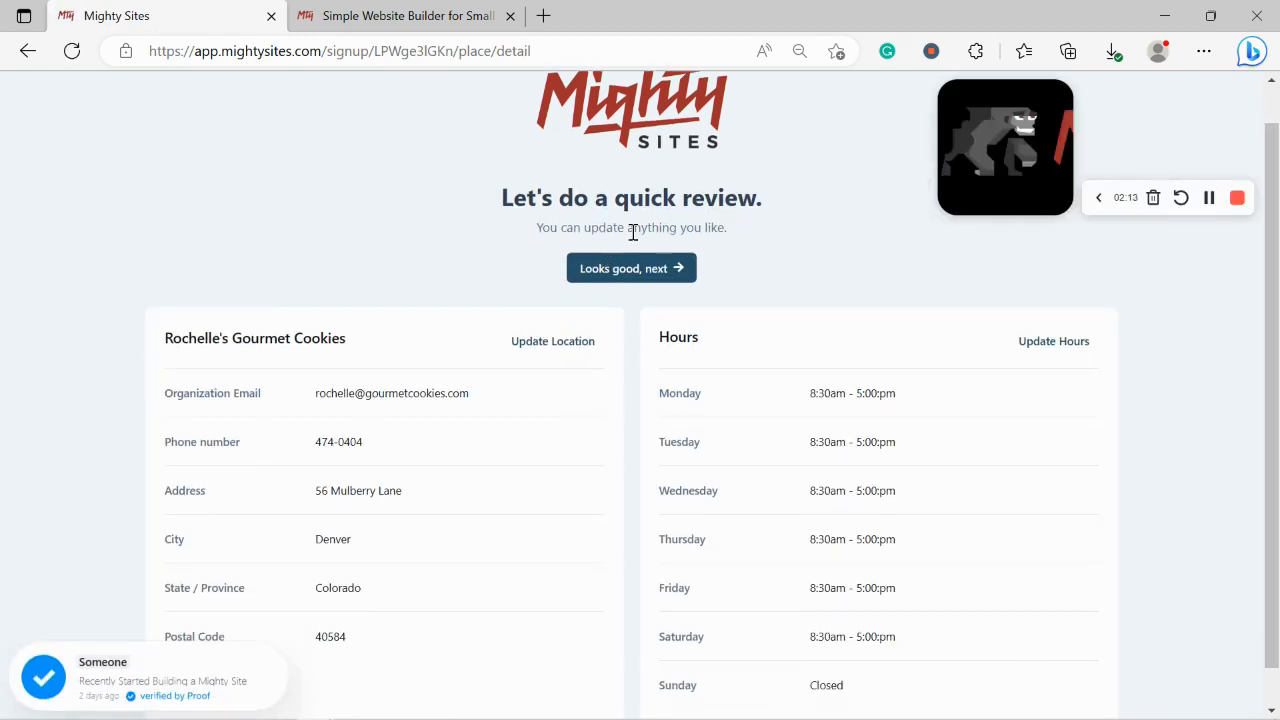
pyautogui.click(660, 266)
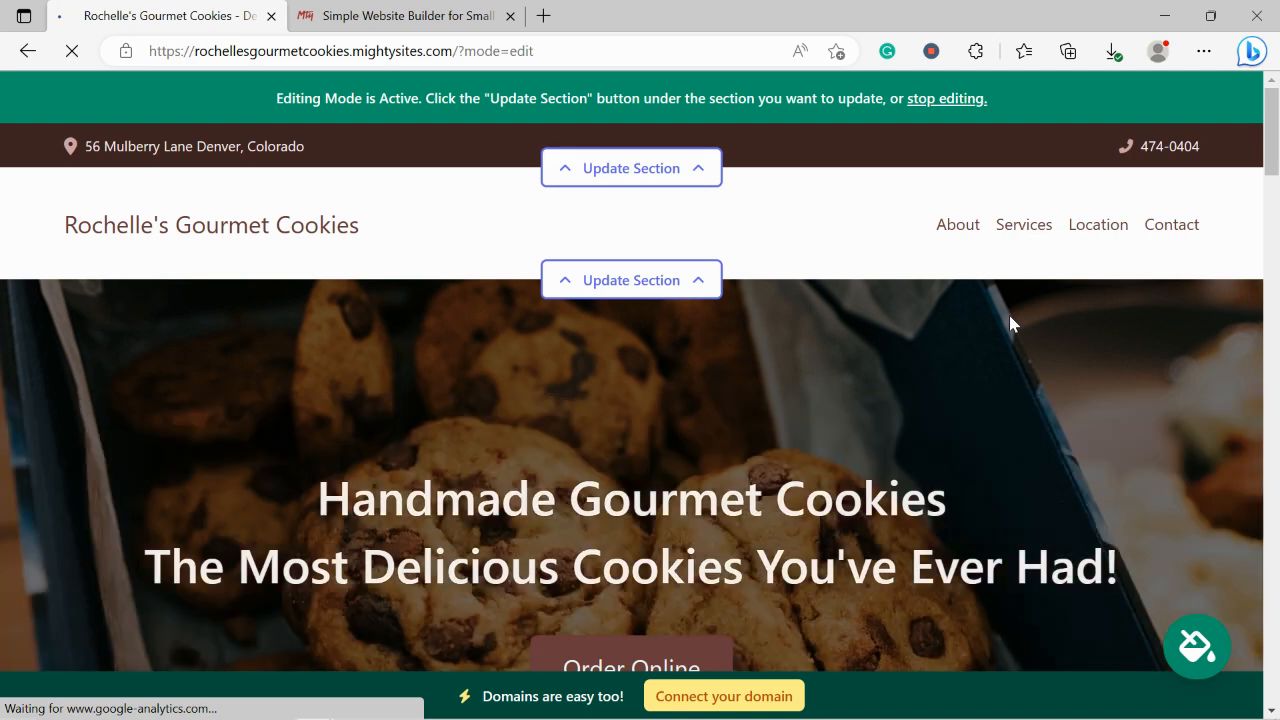
pyautogui.scroll(-5, 701, 466)
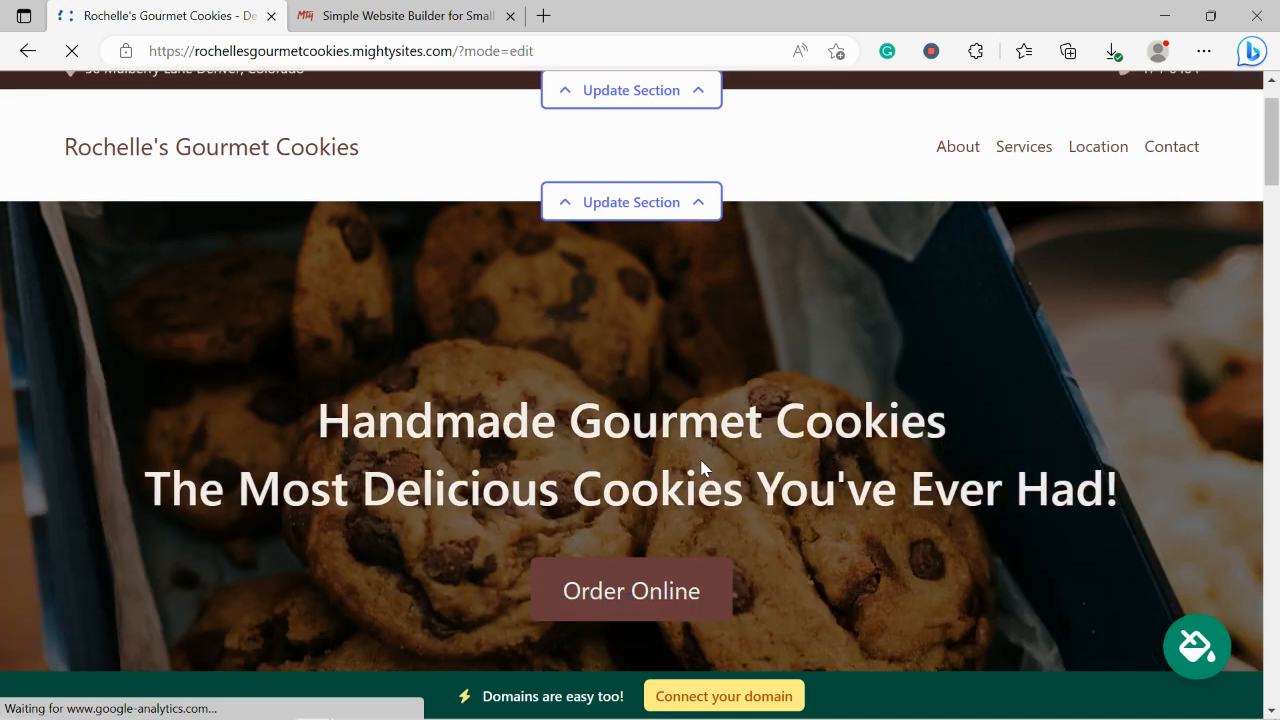
pyautogui.scroll(-5, 701, 466)
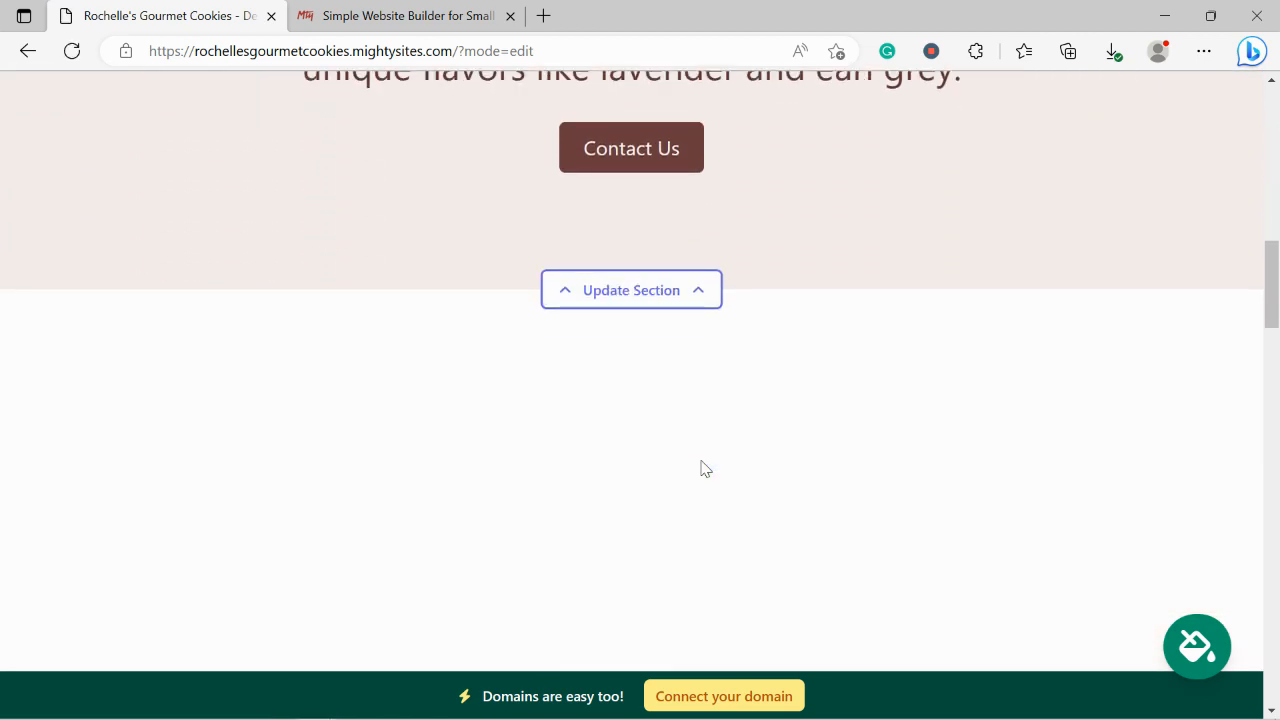
pyautogui.scroll(-2, 703, 468)
pyautogui.scroll(-1, 701, 468)
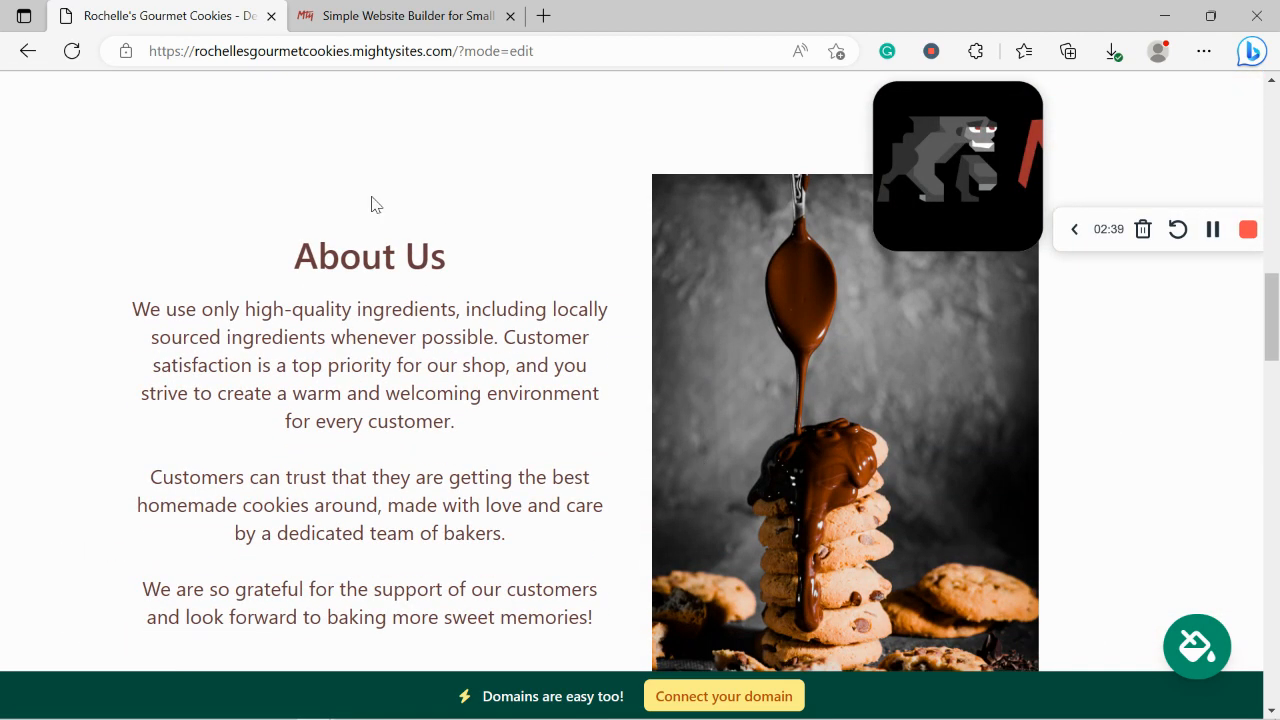
pyautogui.scroll(-1, 291, 323)
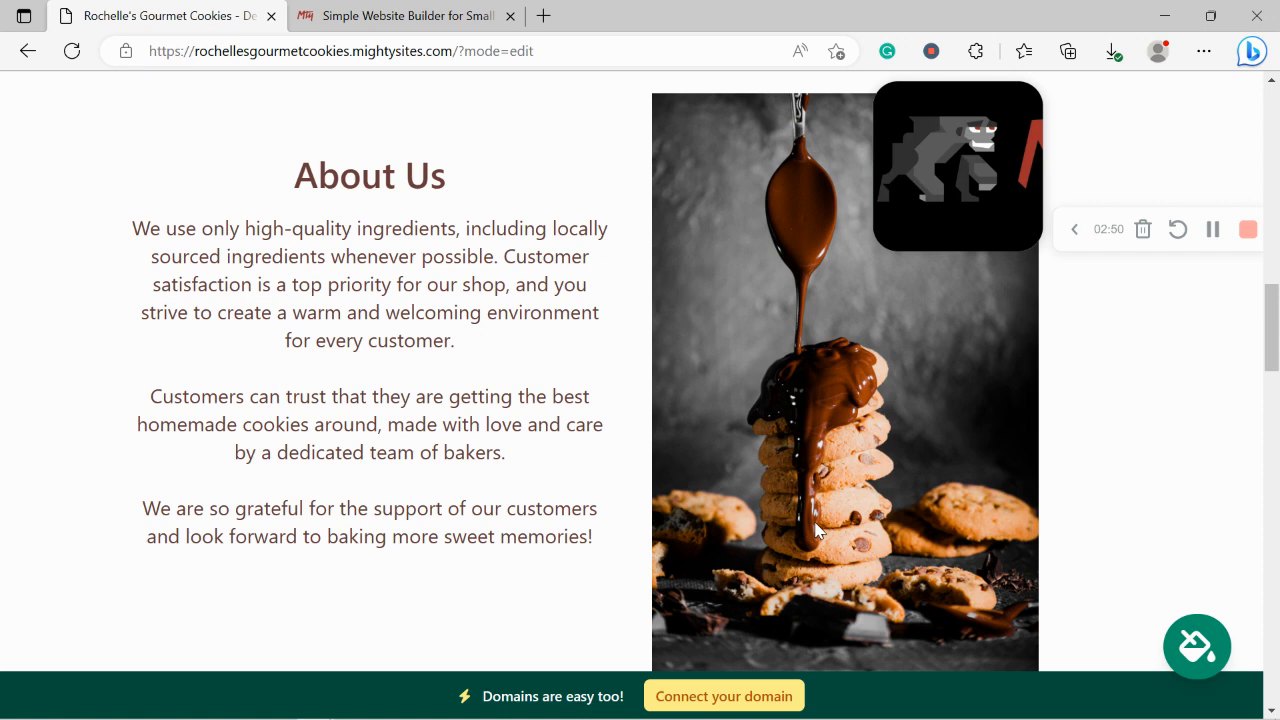
pyautogui.scroll(-4, 815, 530)
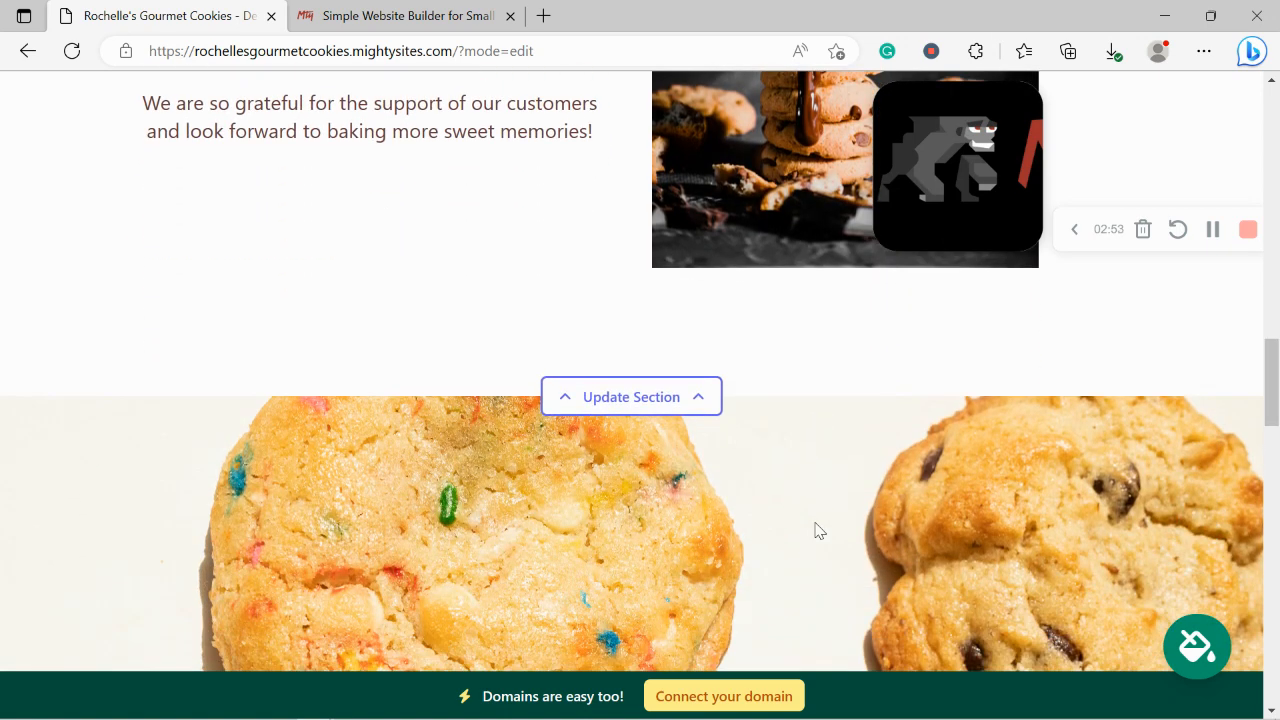
pyautogui.scroll(-3, 815, 530)
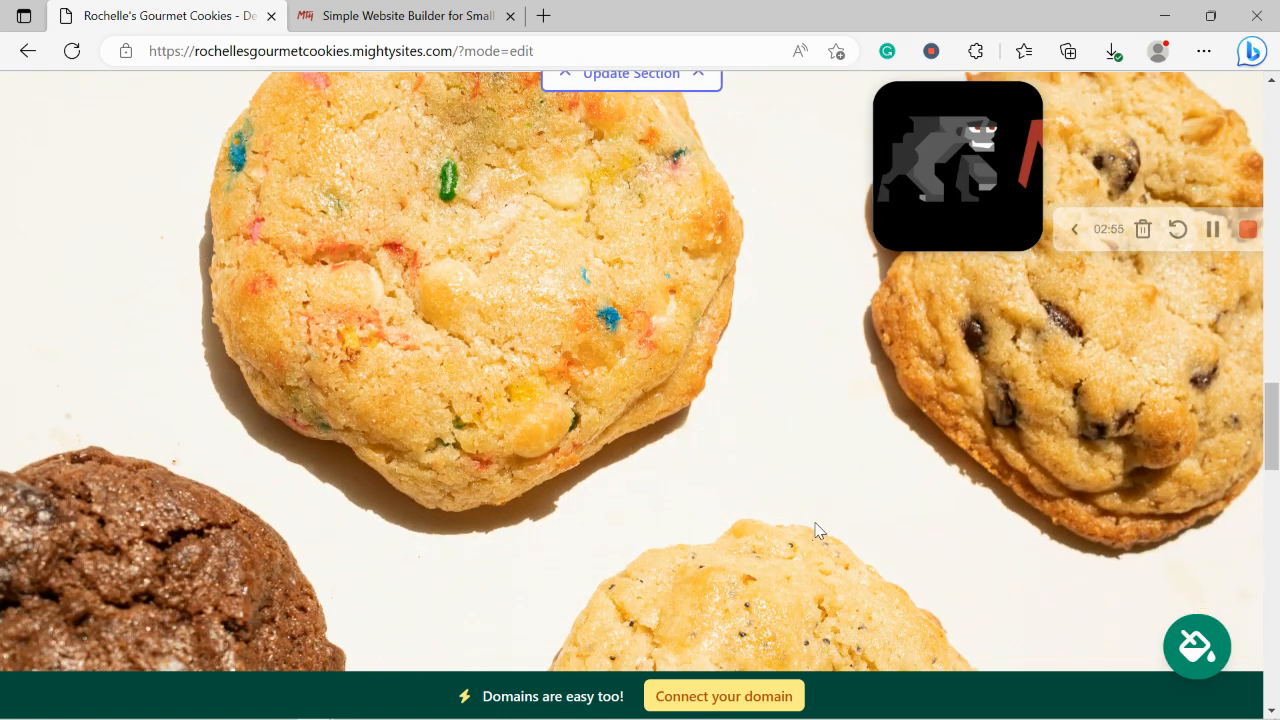
pyautogui.scroll(-3, 815, 530)
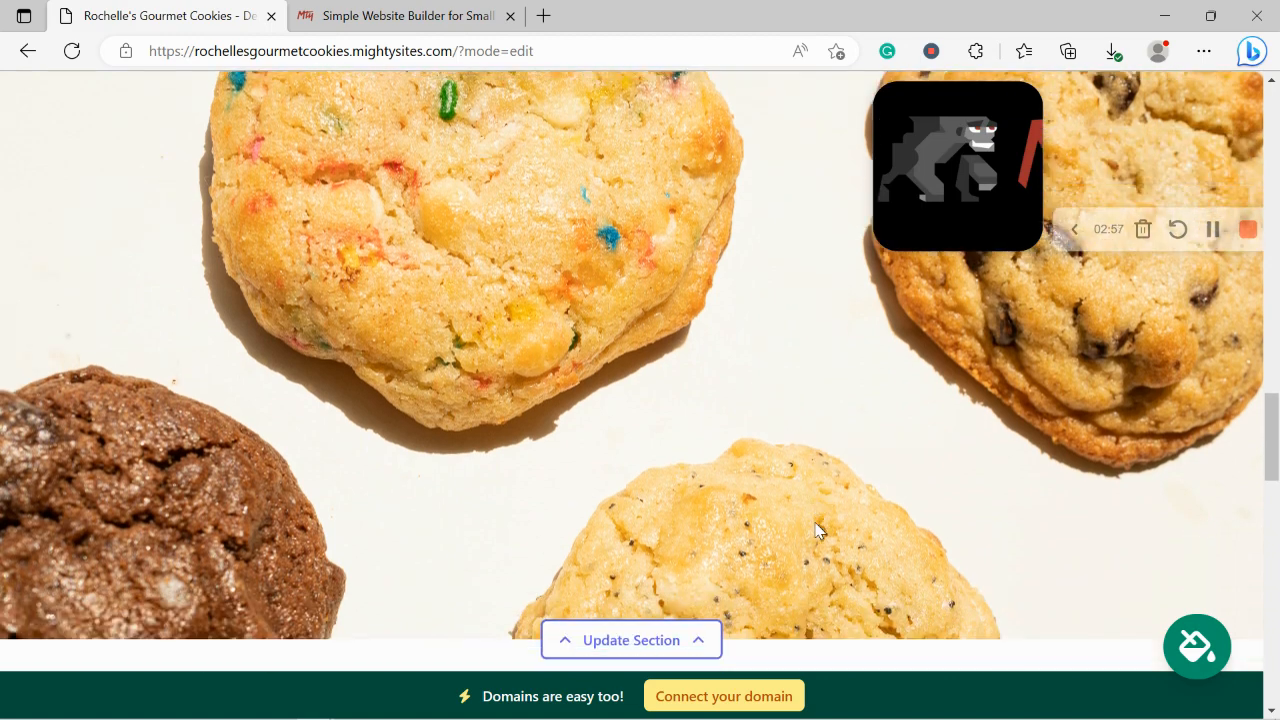
pyautogui.scroll(-2, 815, 530)
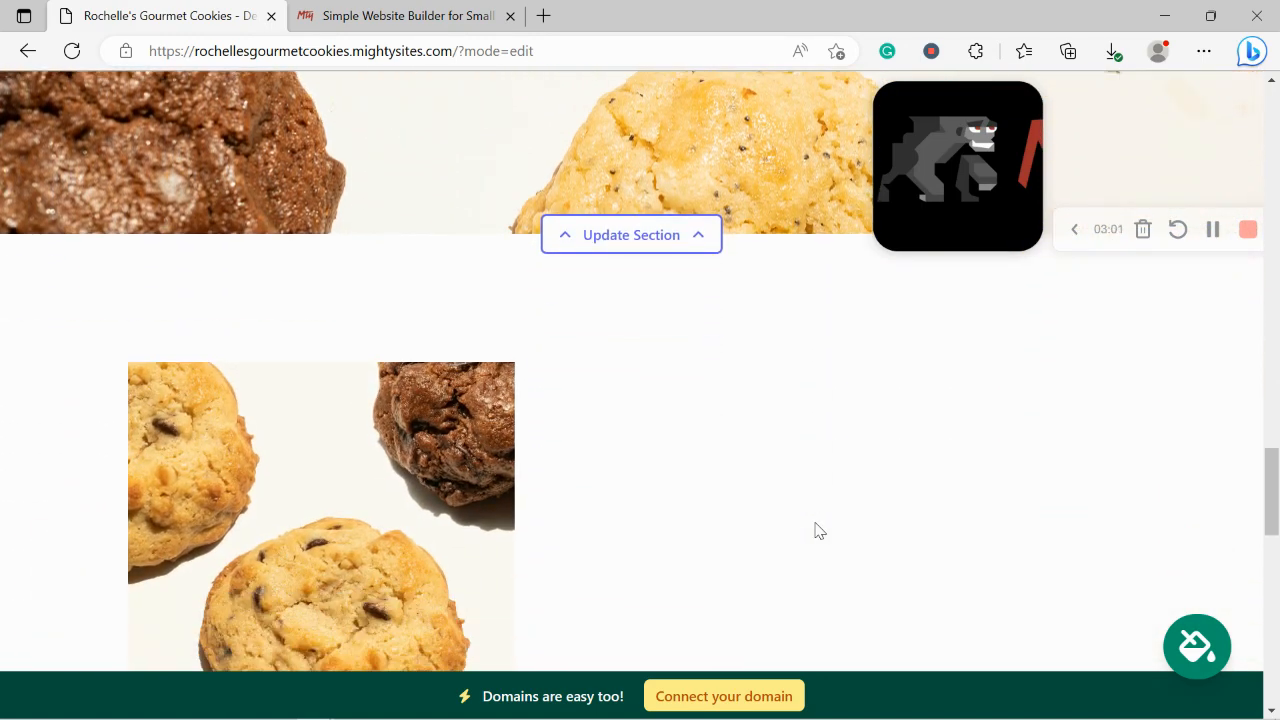
pyautogui.scroll(-2, 815, 530)
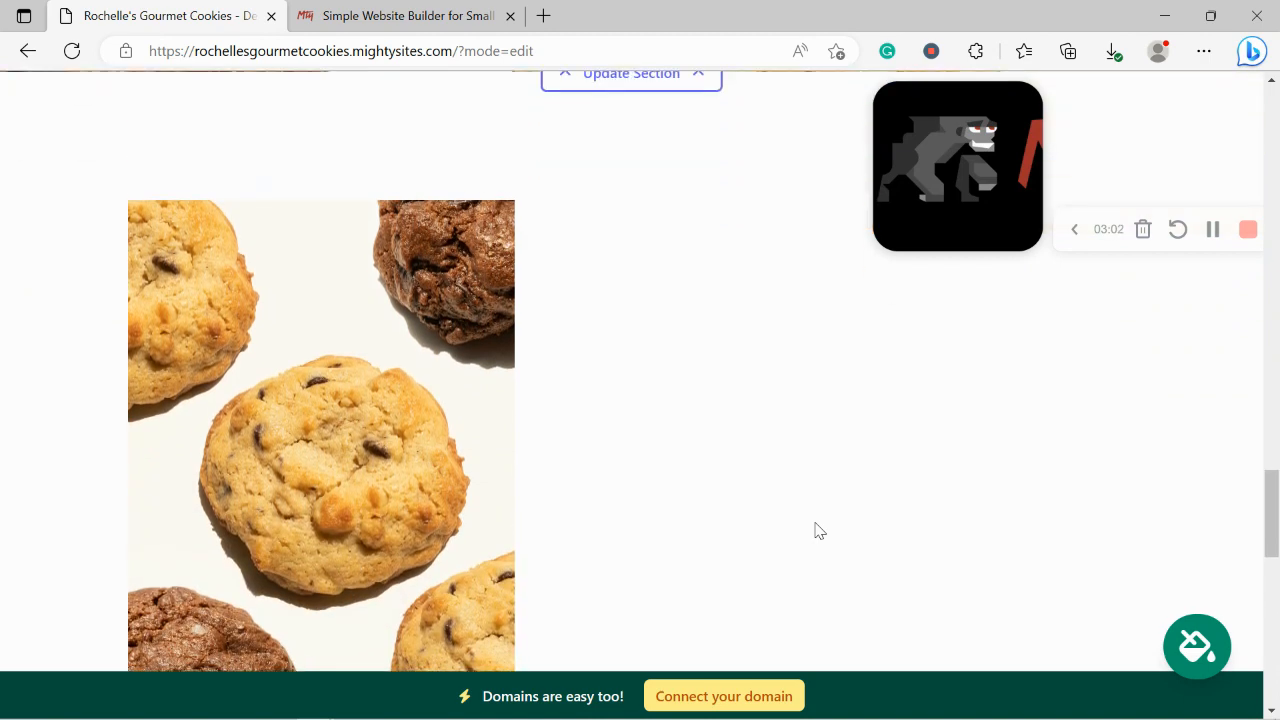
pyautogui.scroll(-10, 815, 530)
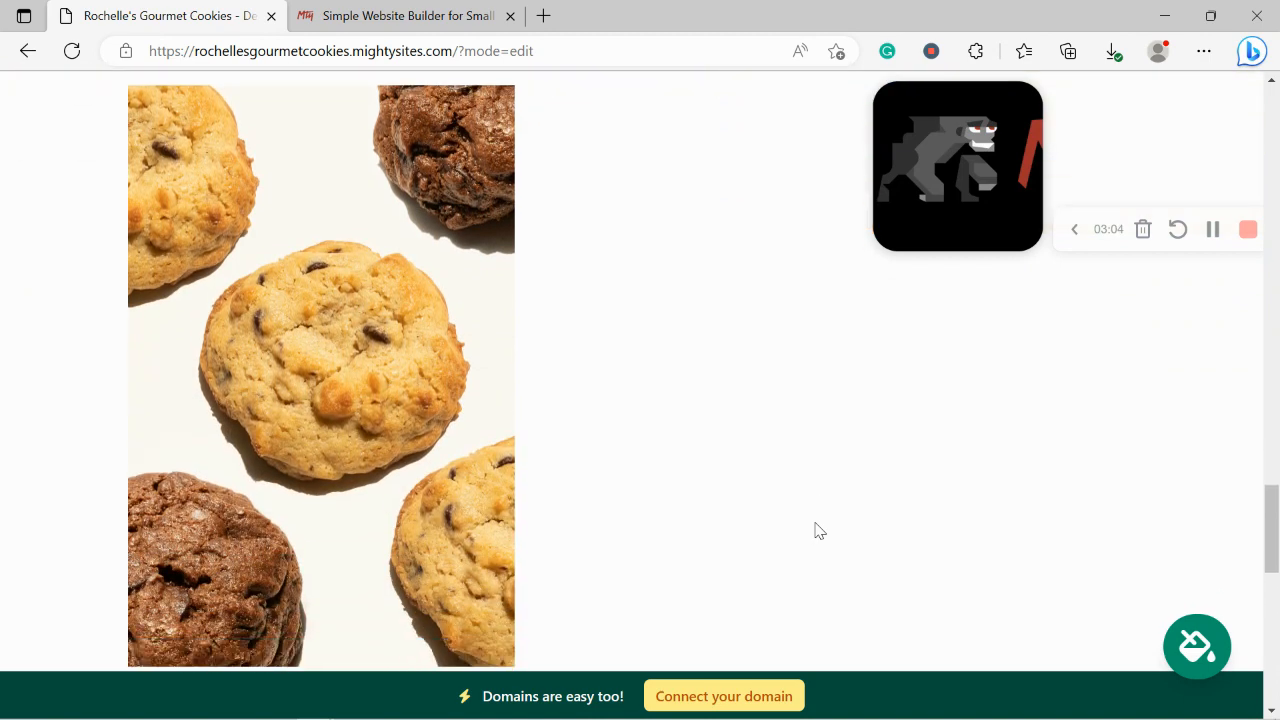
pyautogui.scroll(-4, 815, 530)
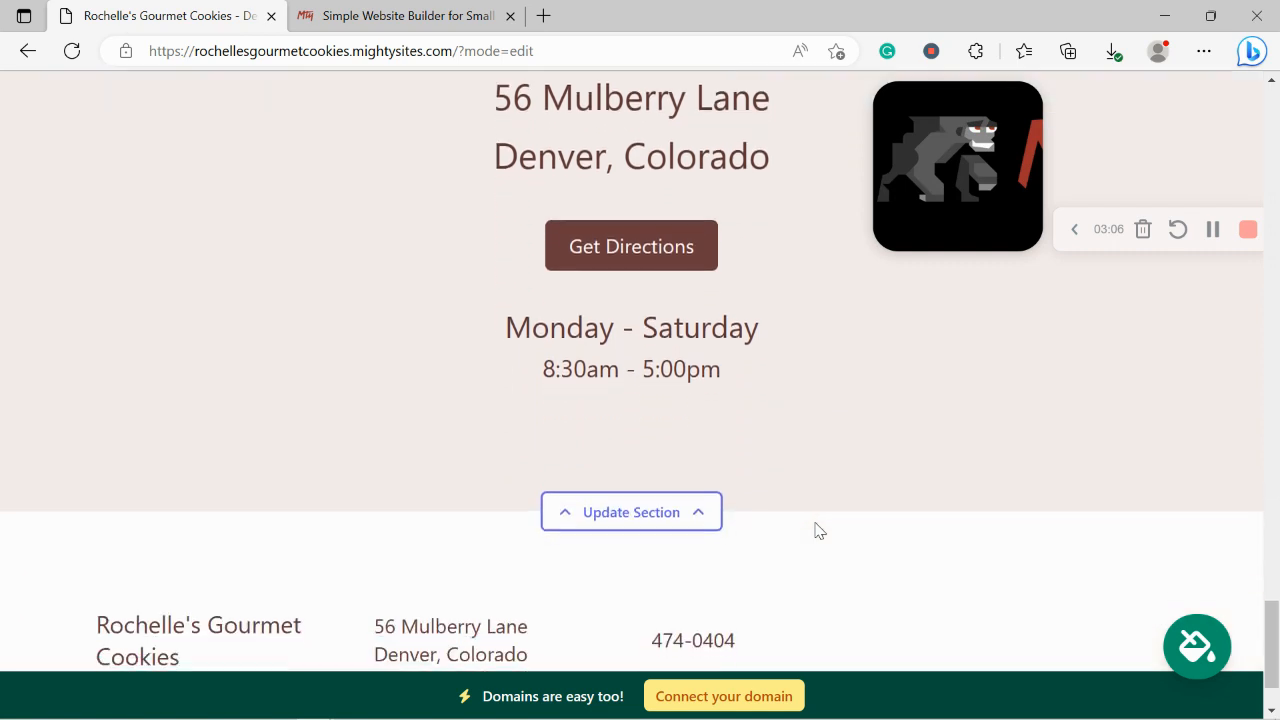
pyautogui.scroll(2, 815, 530)
pyautogui.scroll(10, 815, 530)
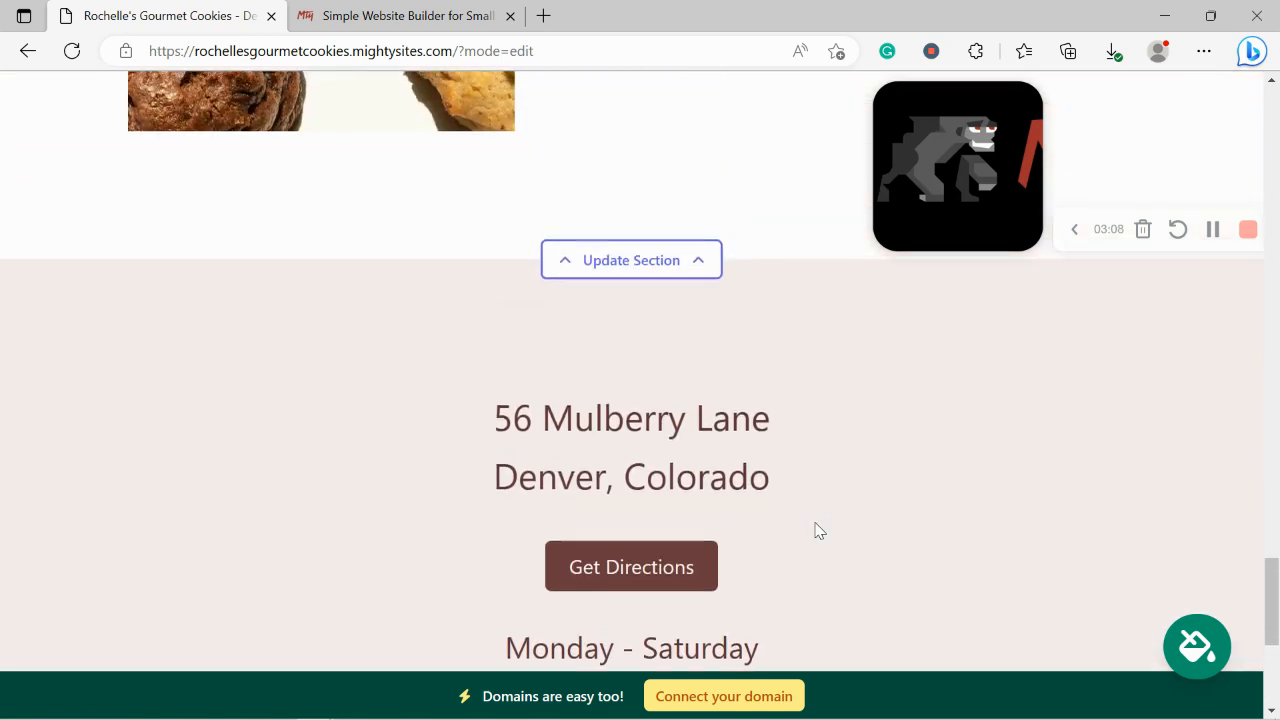
pyautogui.scroll(5, 815, 530)
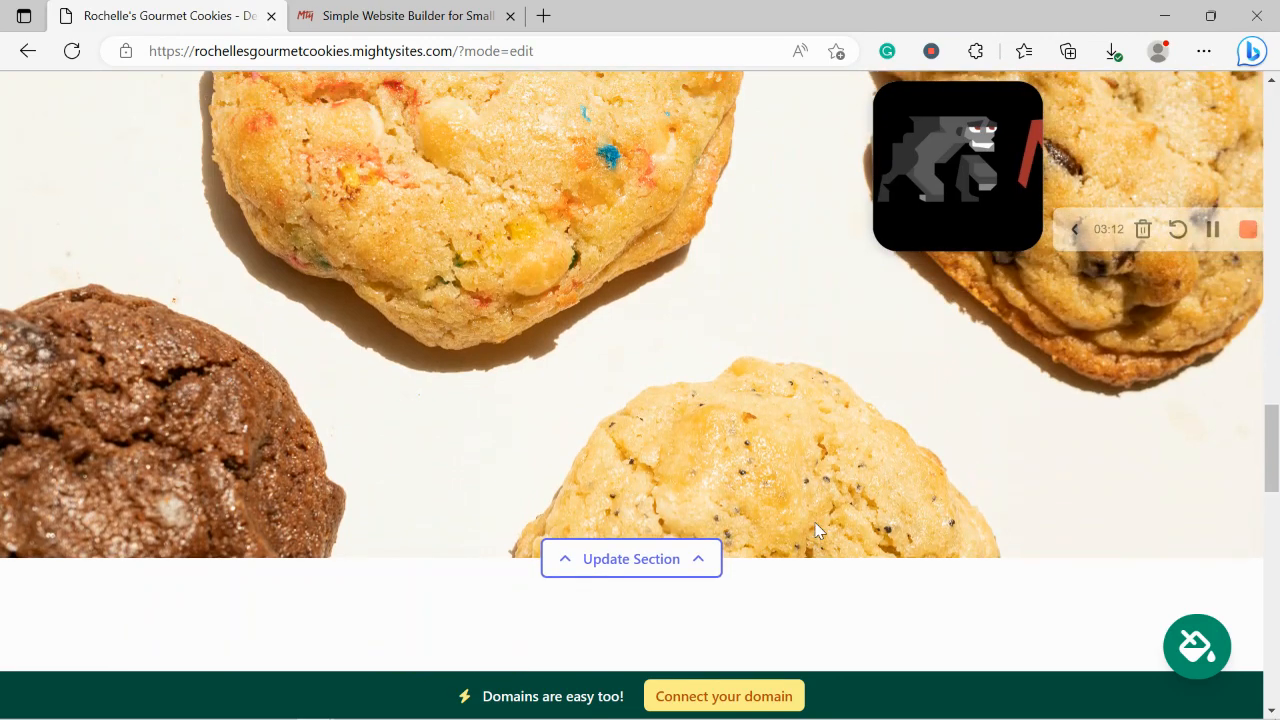
pyautogui.scroll(5, 815, 530)
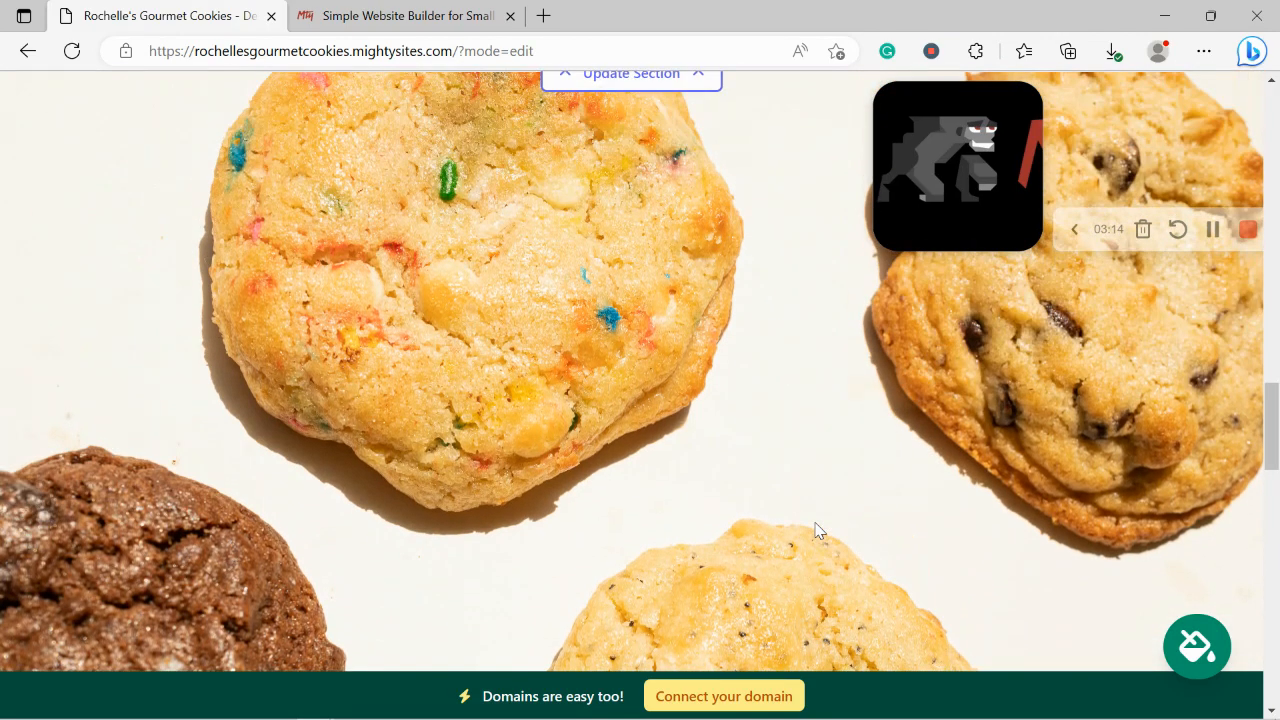
pyautogui.scroll(3, 815, 530)
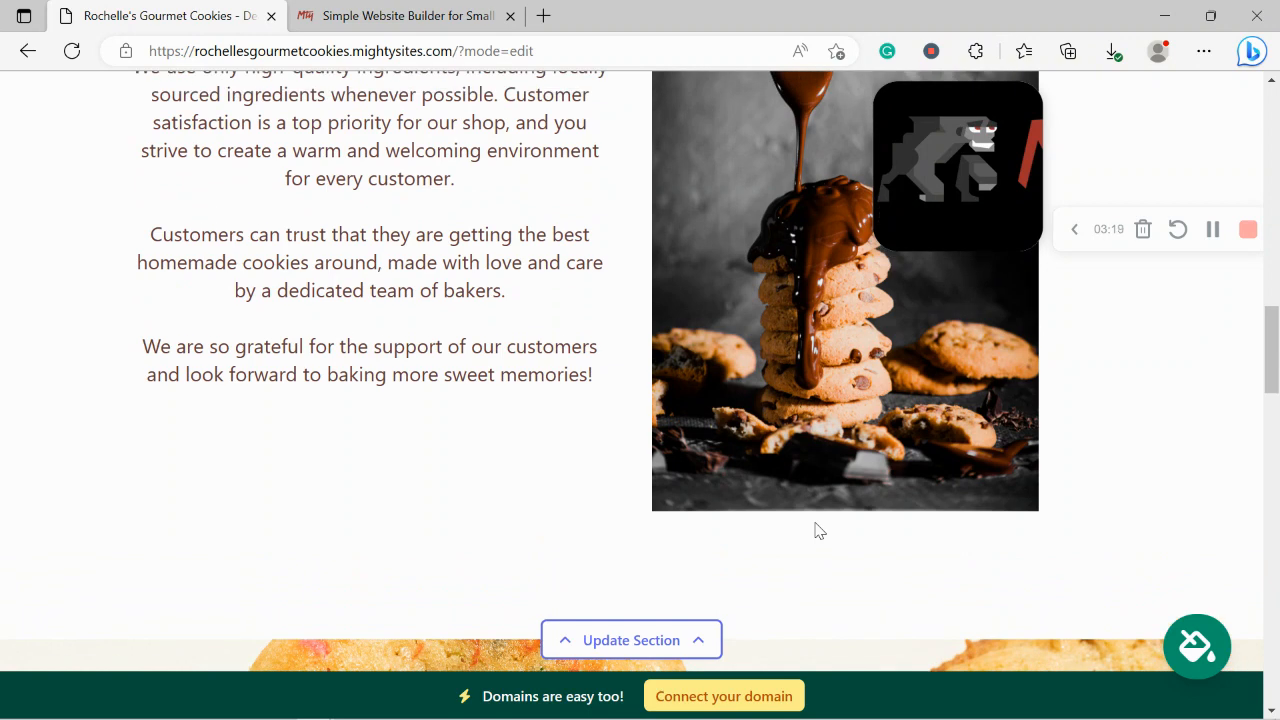
pyautogui.scroll(1, 815, 530)
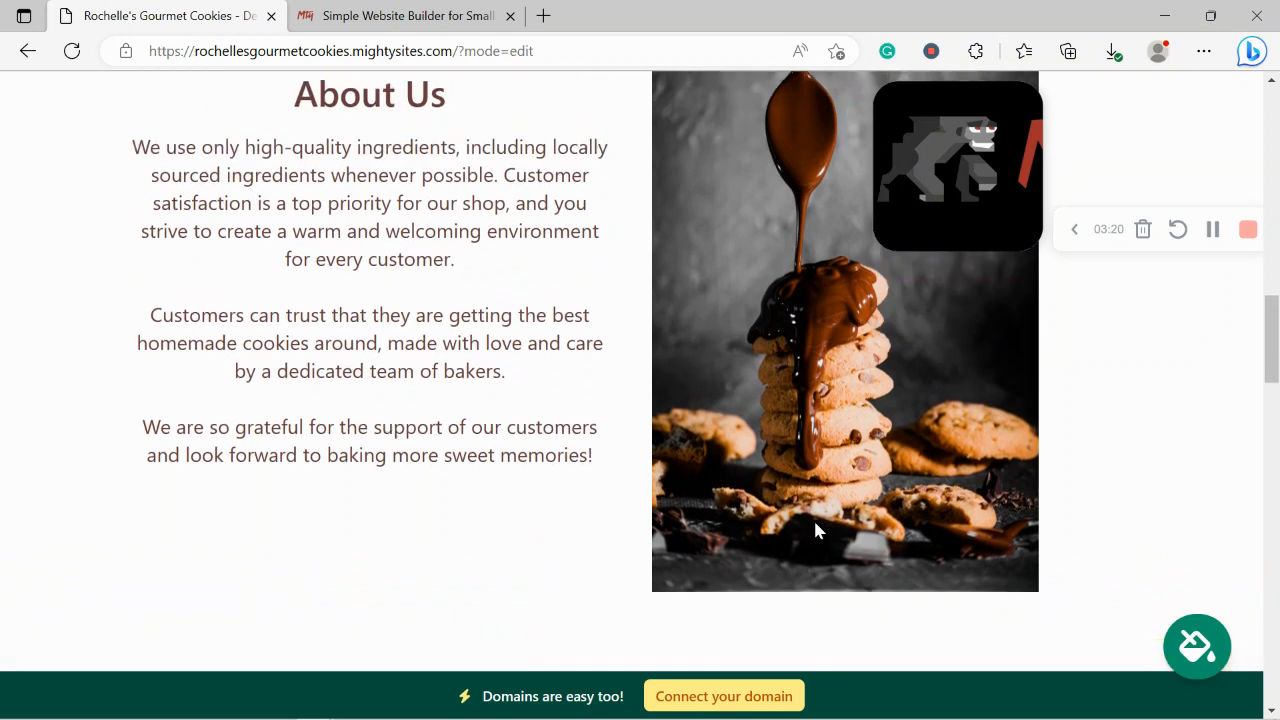
pyautogui.scroll(-5, 815, 530)
pyautogui.scroll(-2, 815, 530)
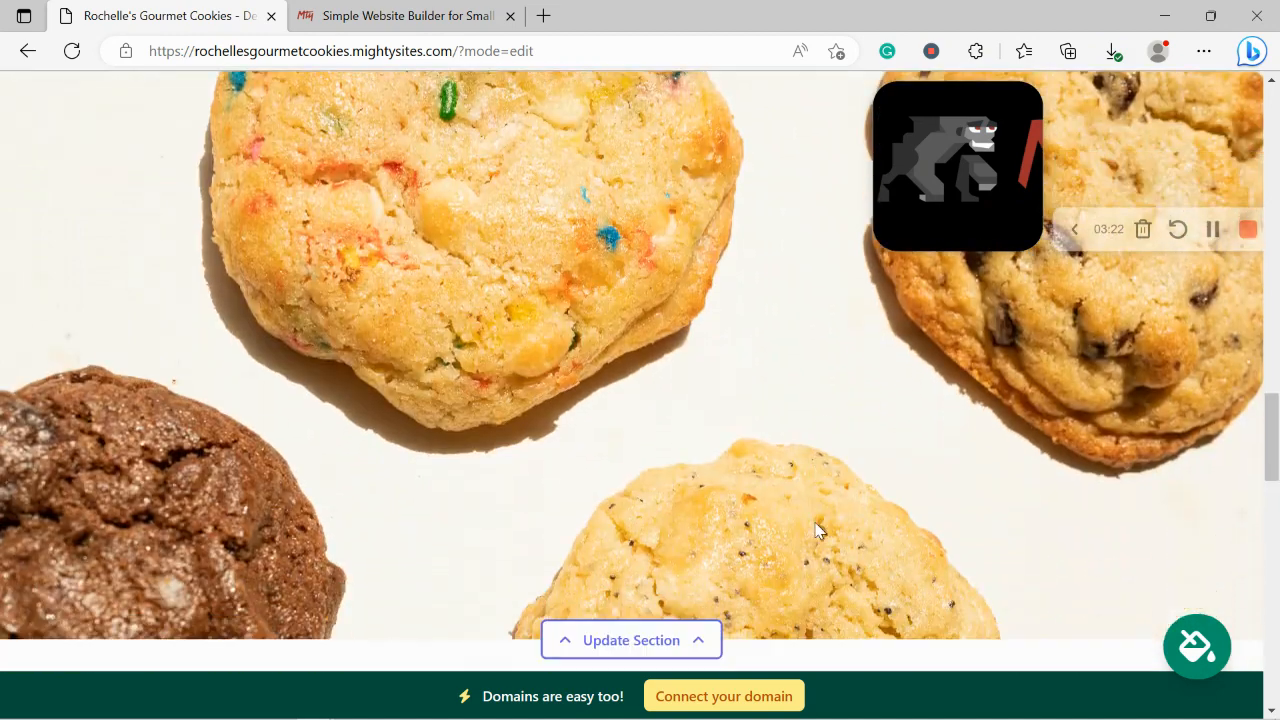
pyautogui.click(1213, 229)
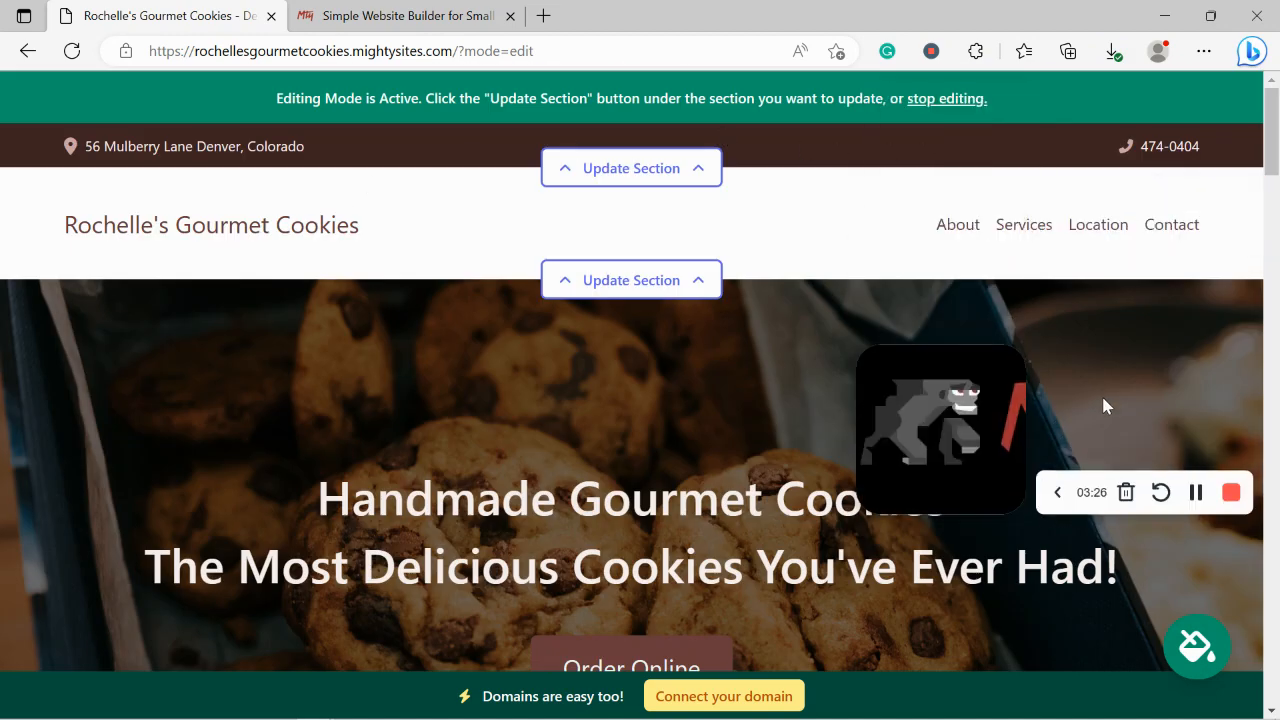
pyautogui.click(686, 170)
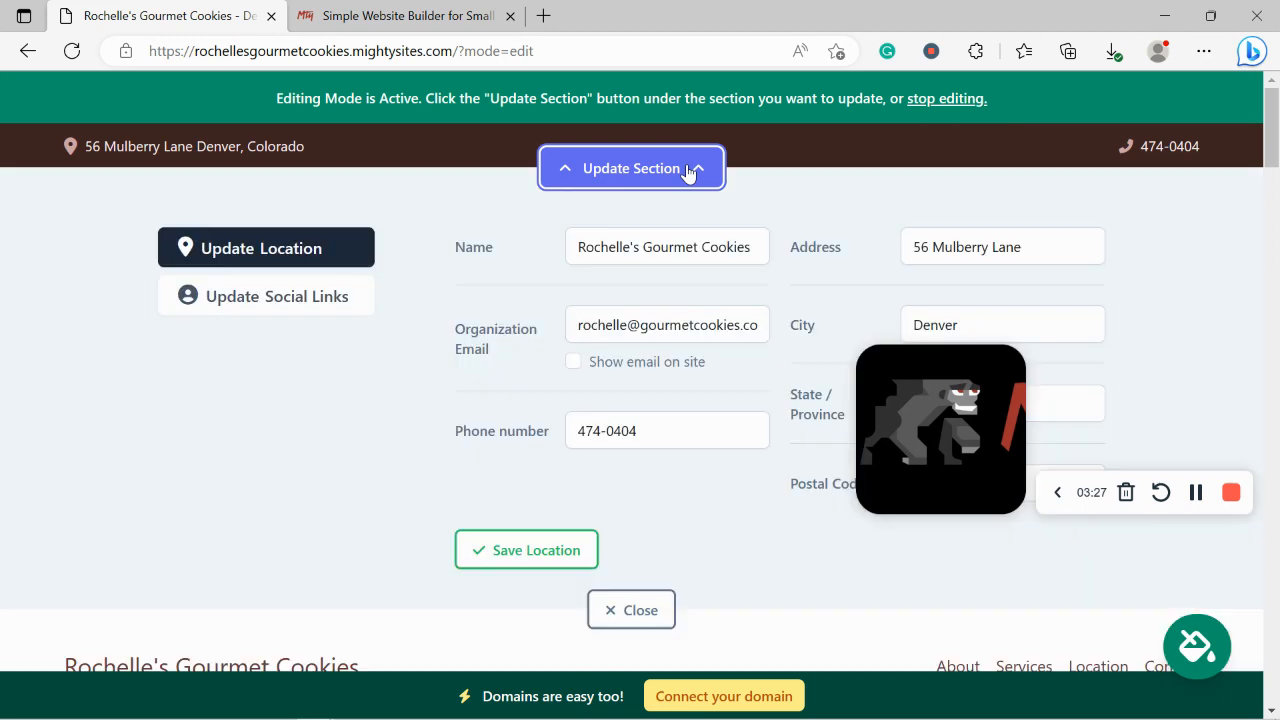
# Step: Show the business email in the header, test the address's Maps link, and save the location
pyautogui.click(573, 362)
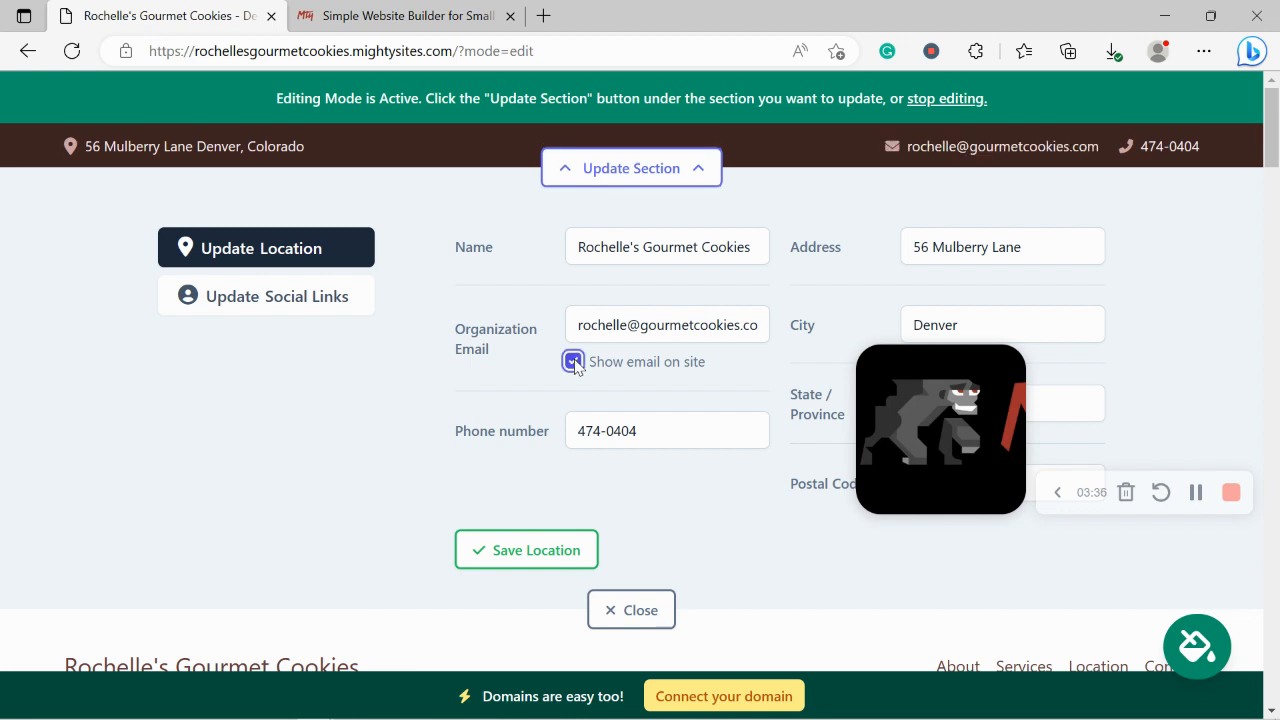
pyautogui.moveTo(866, 378); pyautogui.dragTo(982, 553)
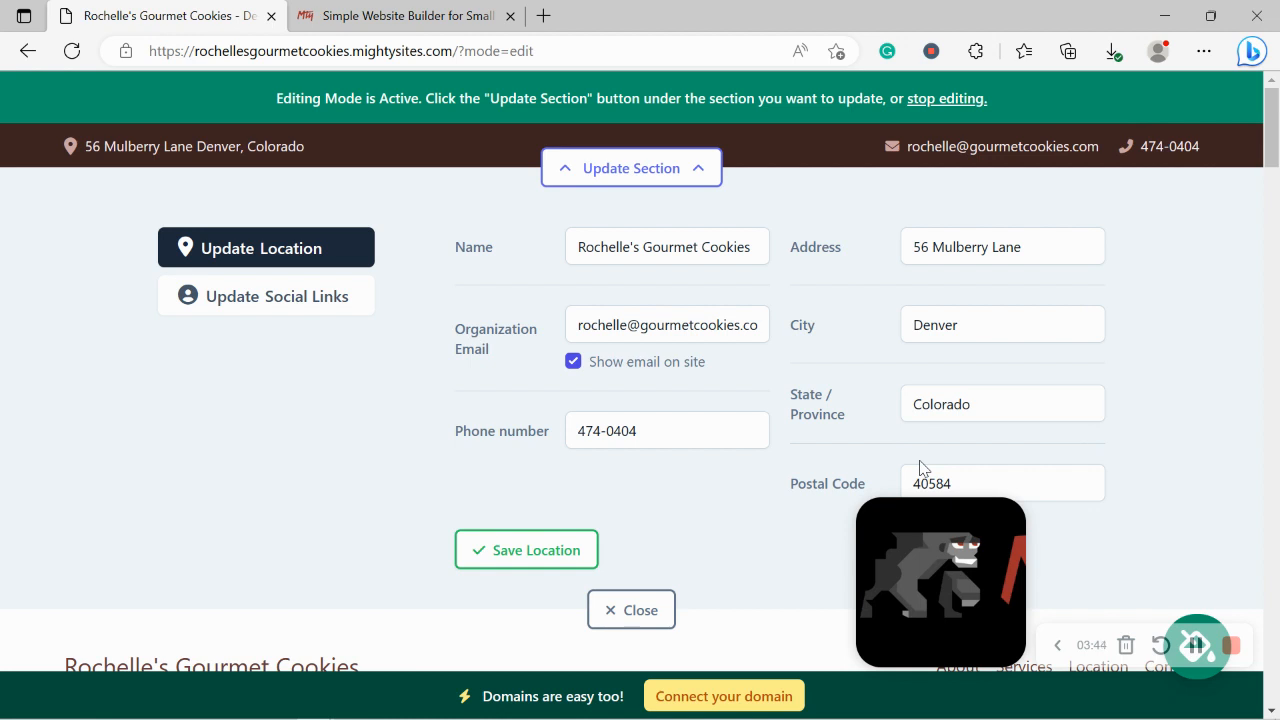
pyautogui.click(137, 151)
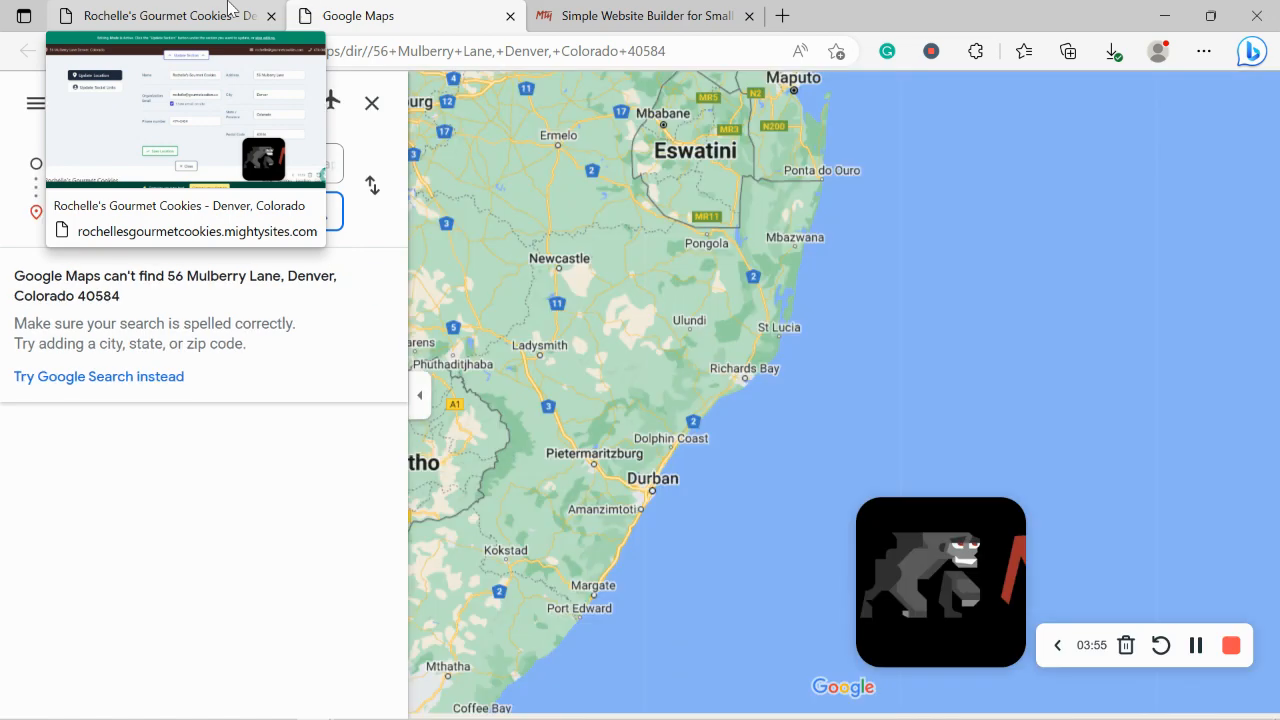
pyautogui.click(228, 6)
pyautogui.click(510, 15)
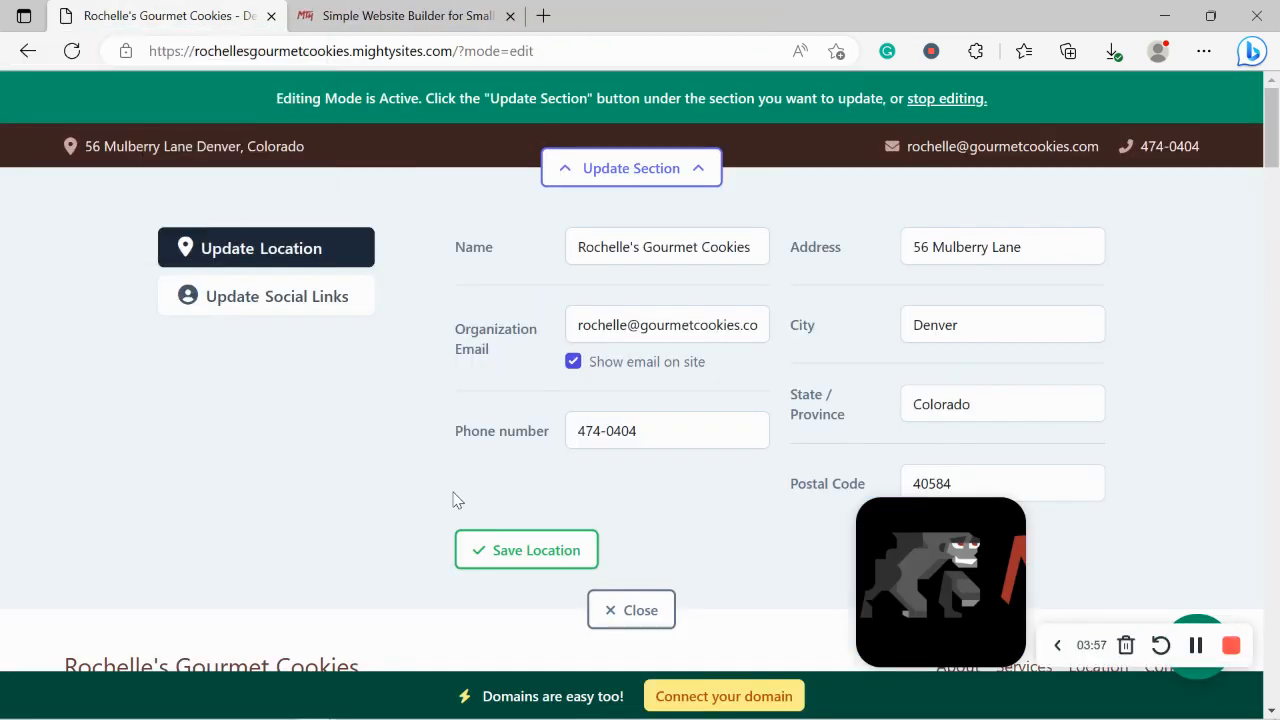
pyautogui.click(492, 545)
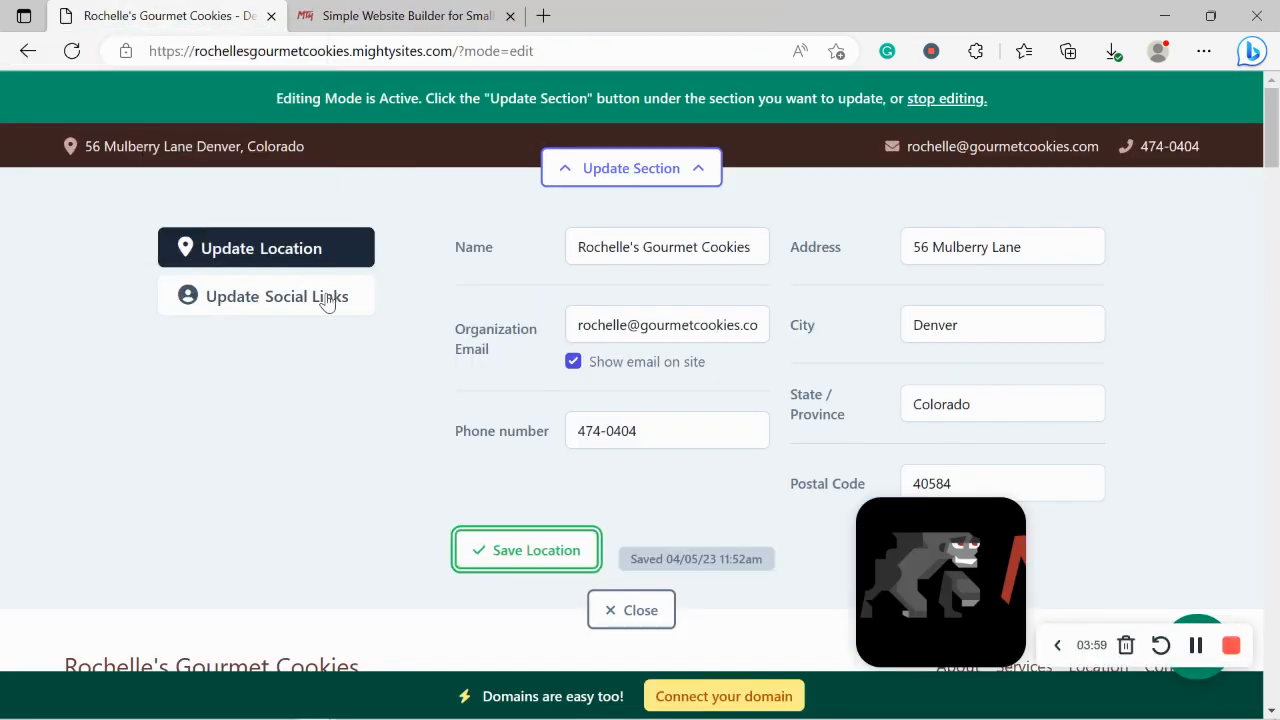
pyautogui.click(327, 299)
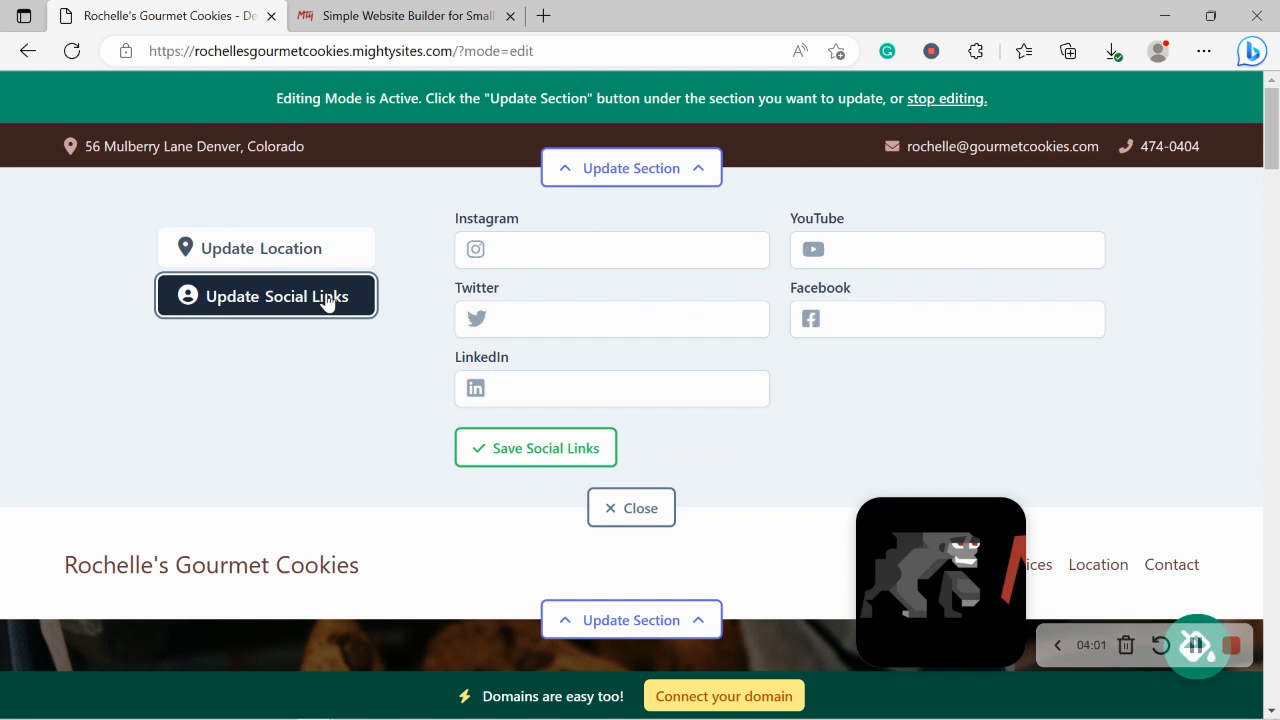
# Step: Enter the Facebook page URL in the Facebook field and save the social links
pyautogui.click(850, 323)
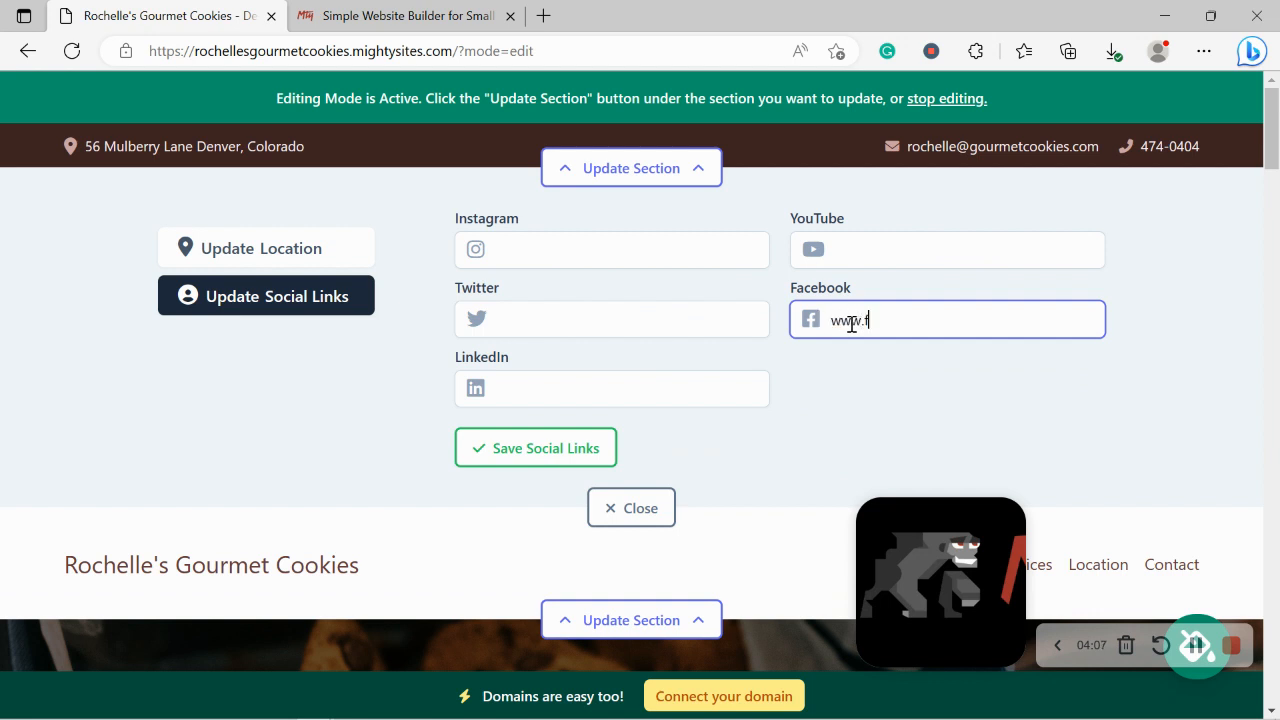
pyautogui.write('www.facebook.com/mightysites')
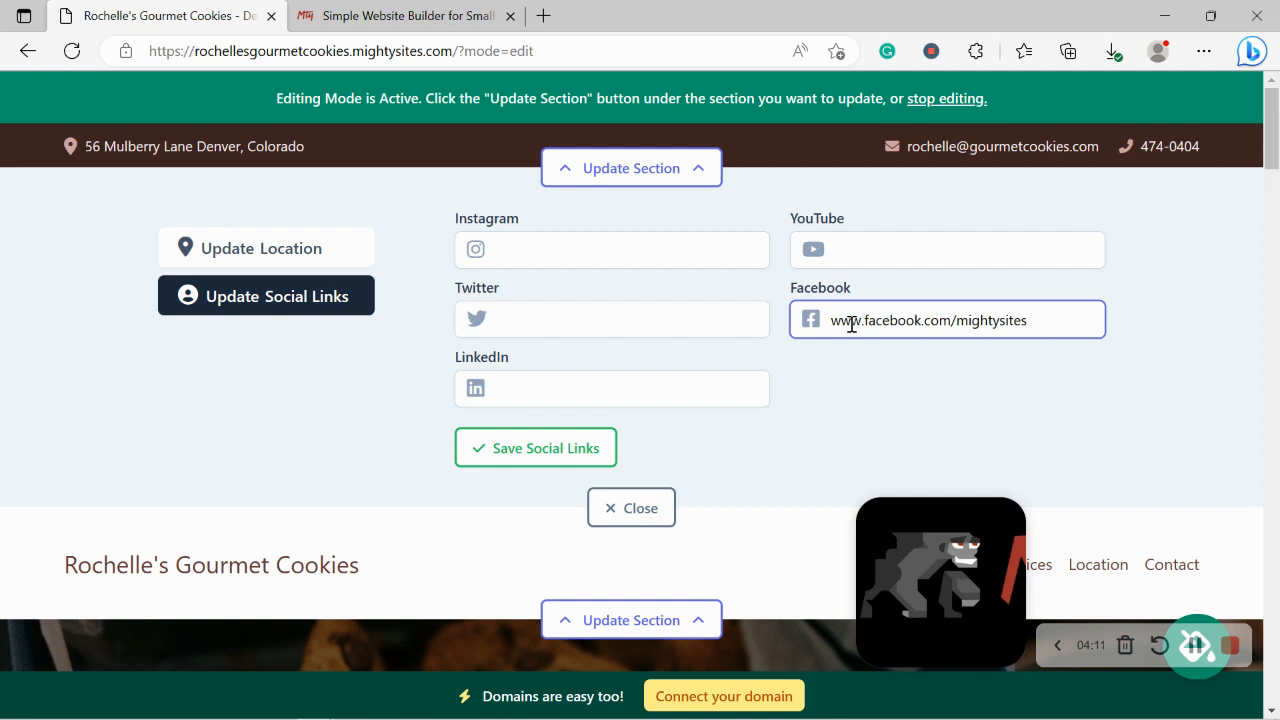
pyautogui.click(569, 449)
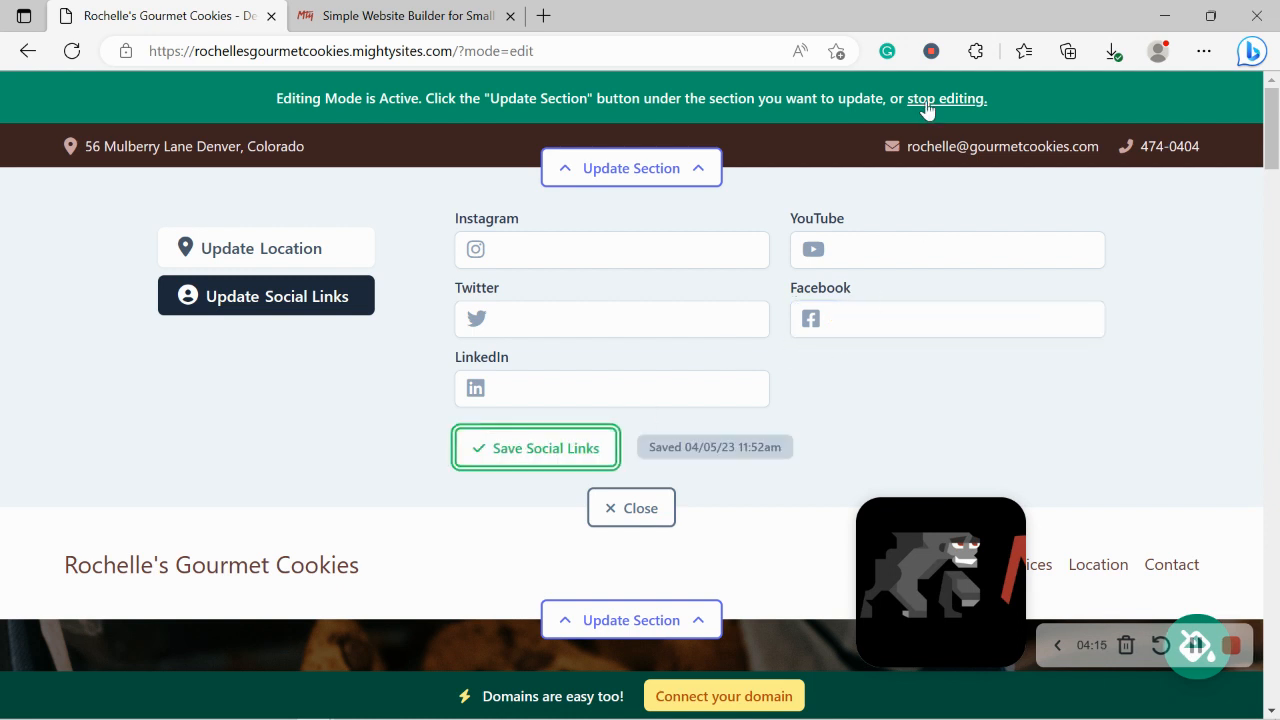
pyautogui.moveTo(1268, 133); pyautogui.dragTo(1271, 93)
pyautogui.click(595, 450)
# Step: Replace the header's text name by uploading the Mighty Sites logo file and saving it
pyautogui.click(640, 509)
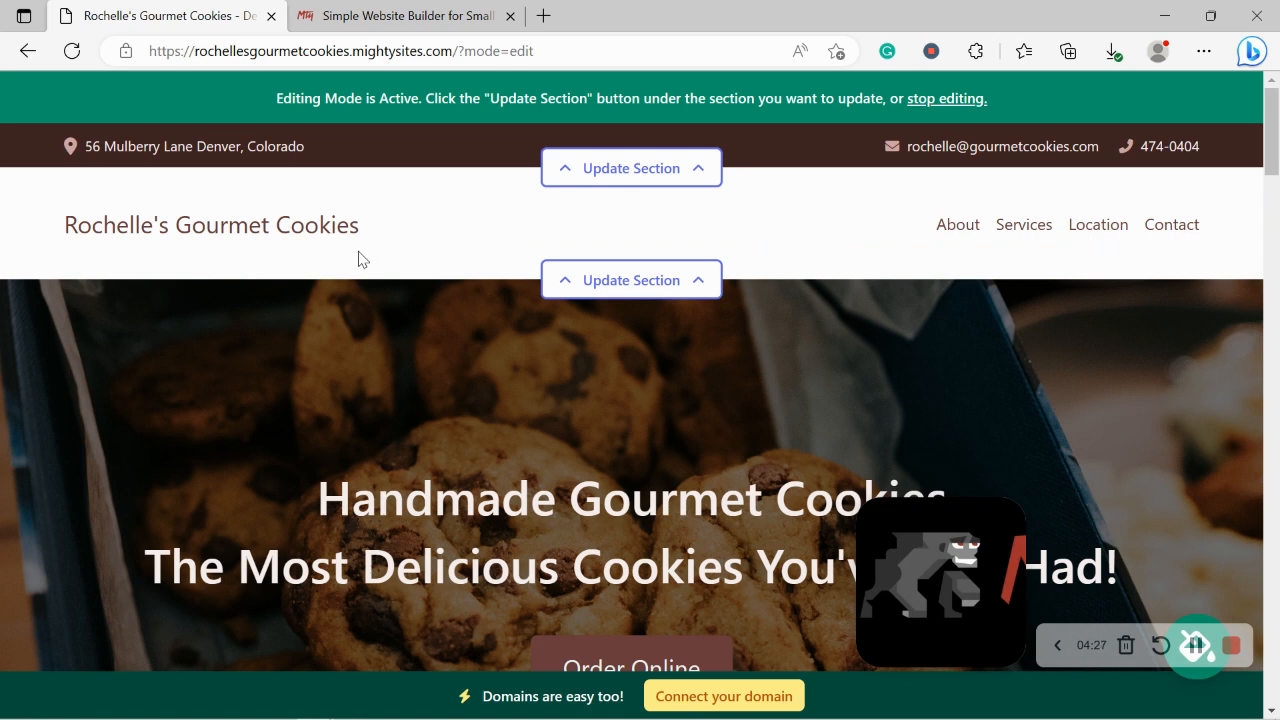
pyautogui.click(631, 283)
pyautogui.click(252, 410)
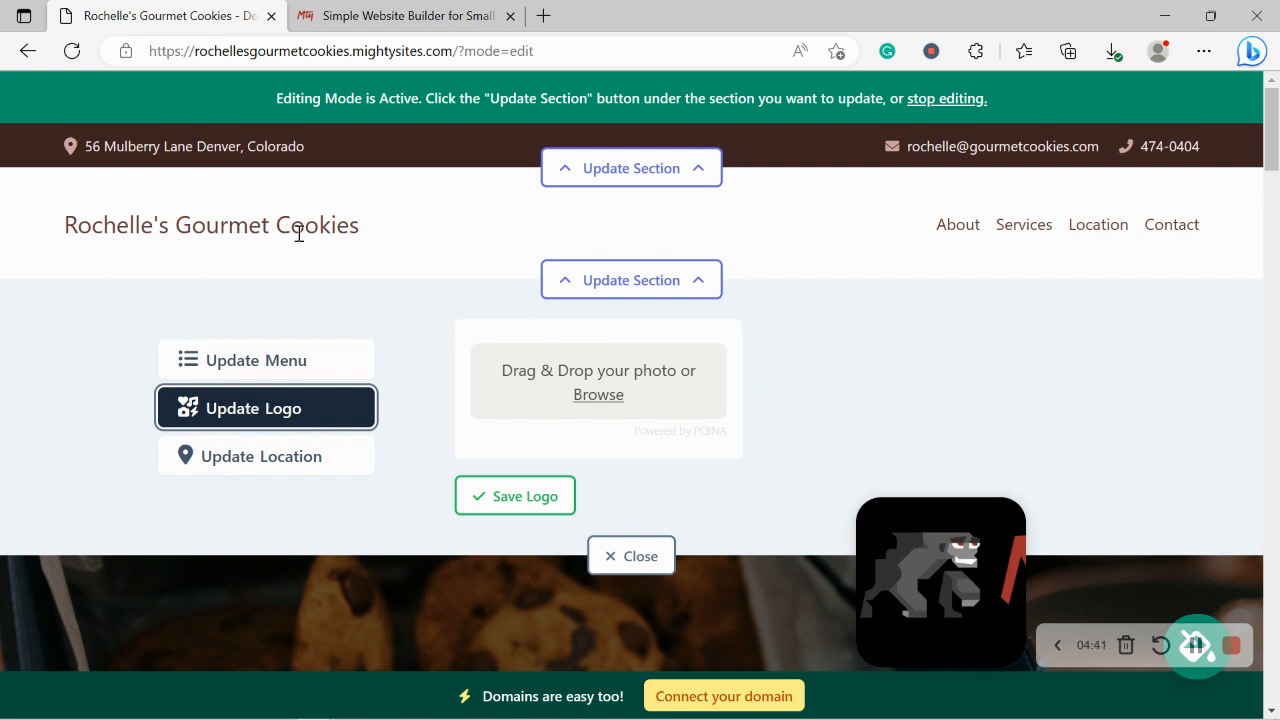
pyautogui.click(604, 401)
pyautogui.doubleClick(590, 200)
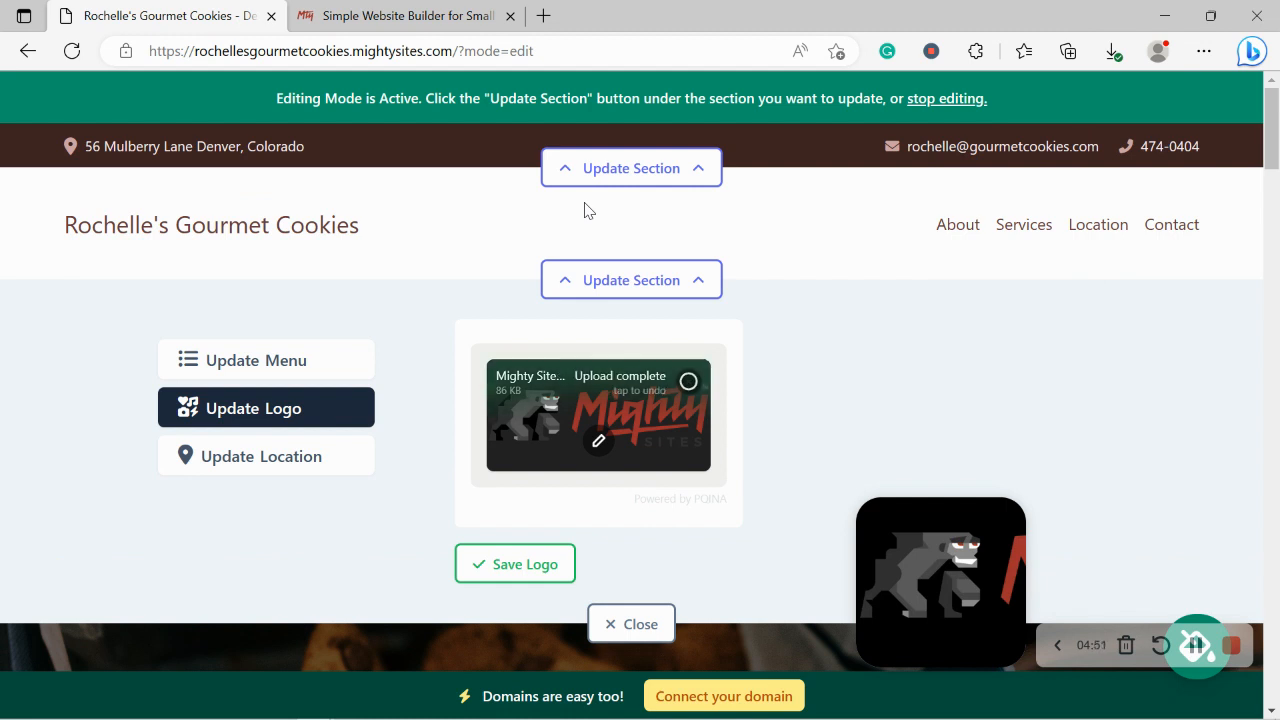
pyautogui.click(531, 566)
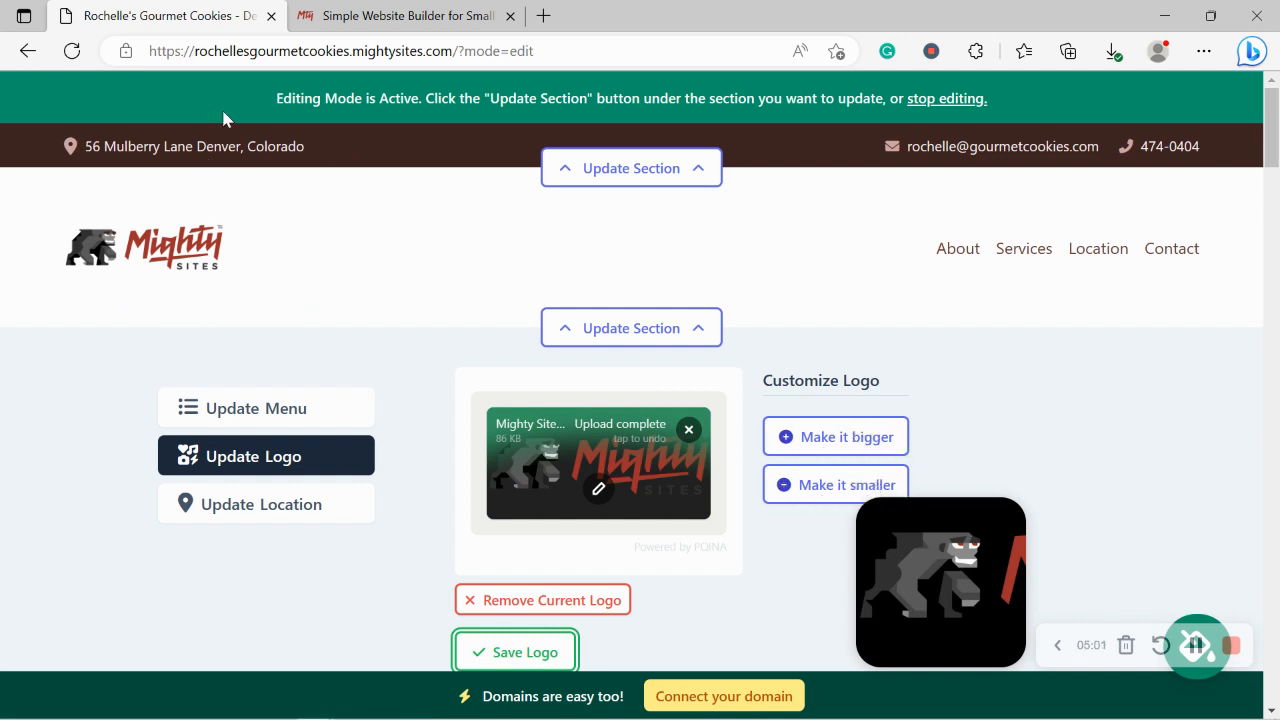
# Step: Crop the uploaded logo tighter, save it to the header, and close the logo editor
pyautogui.click(599, 490)
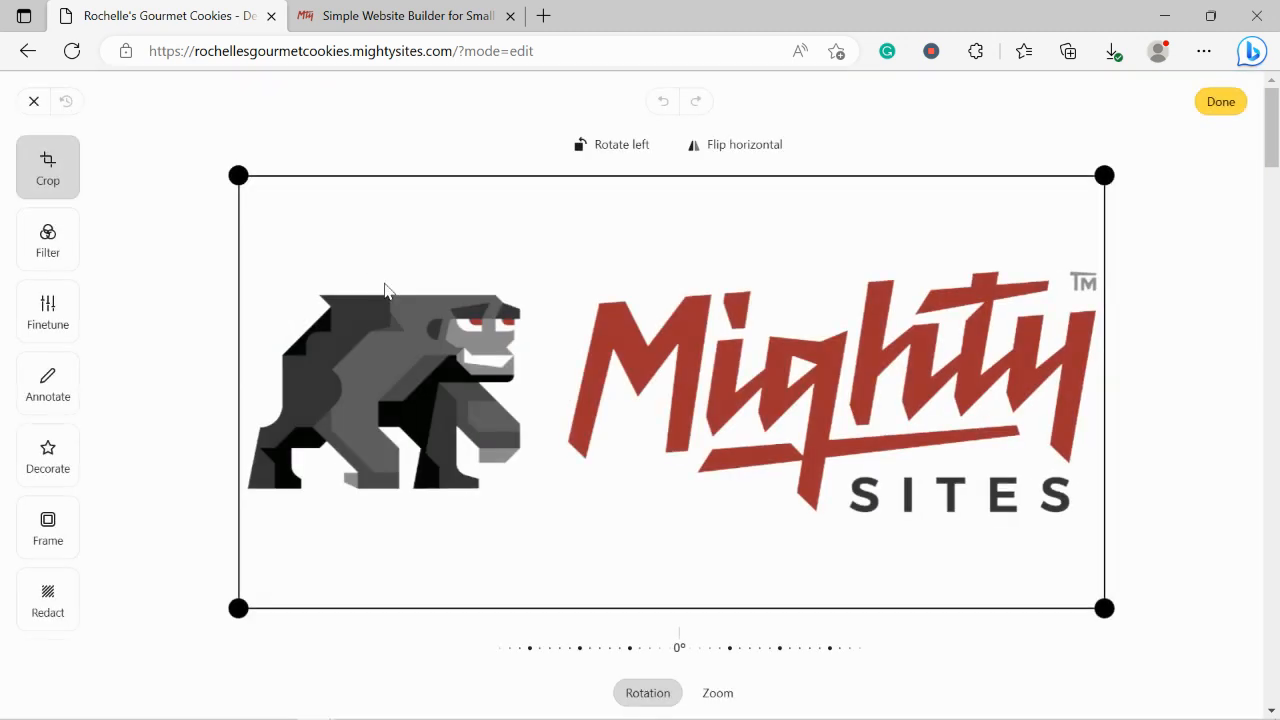
pyautogui.moveTo(235, 232); pyautogui.dragTo(237, 246)
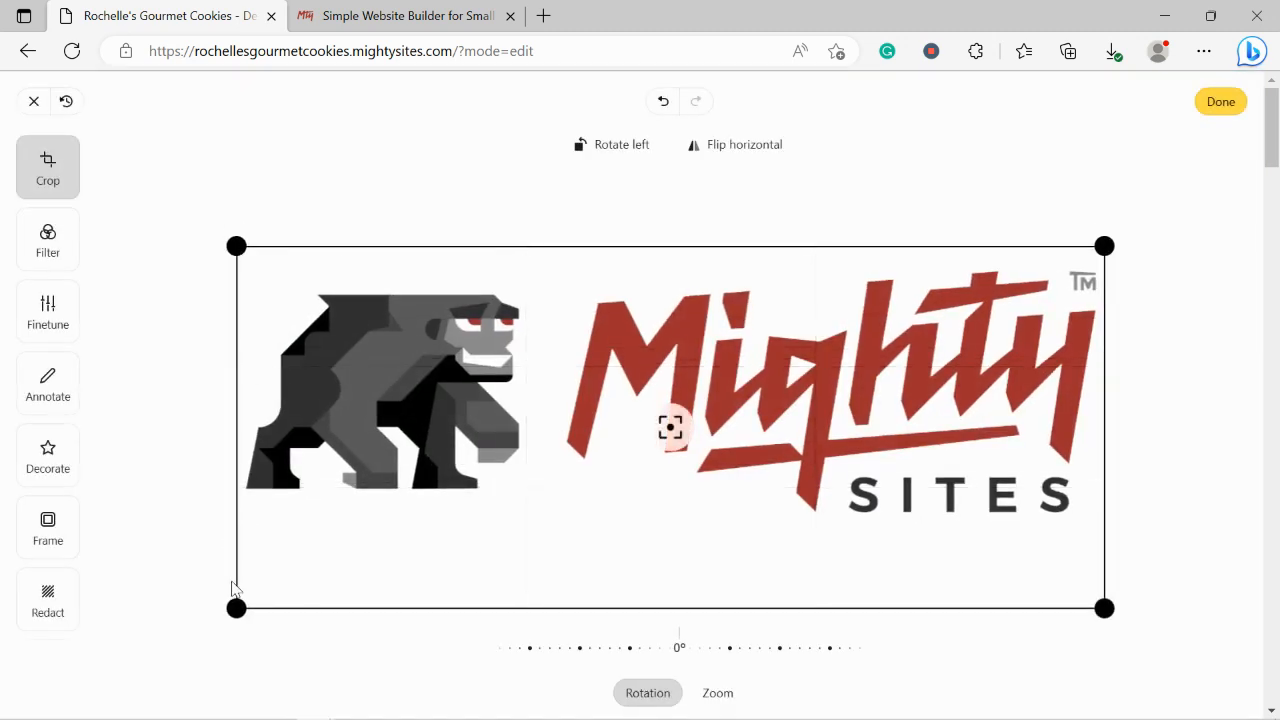
pyautogui.moveTo(234, 606); pyautogui.dragTo(233, 539)
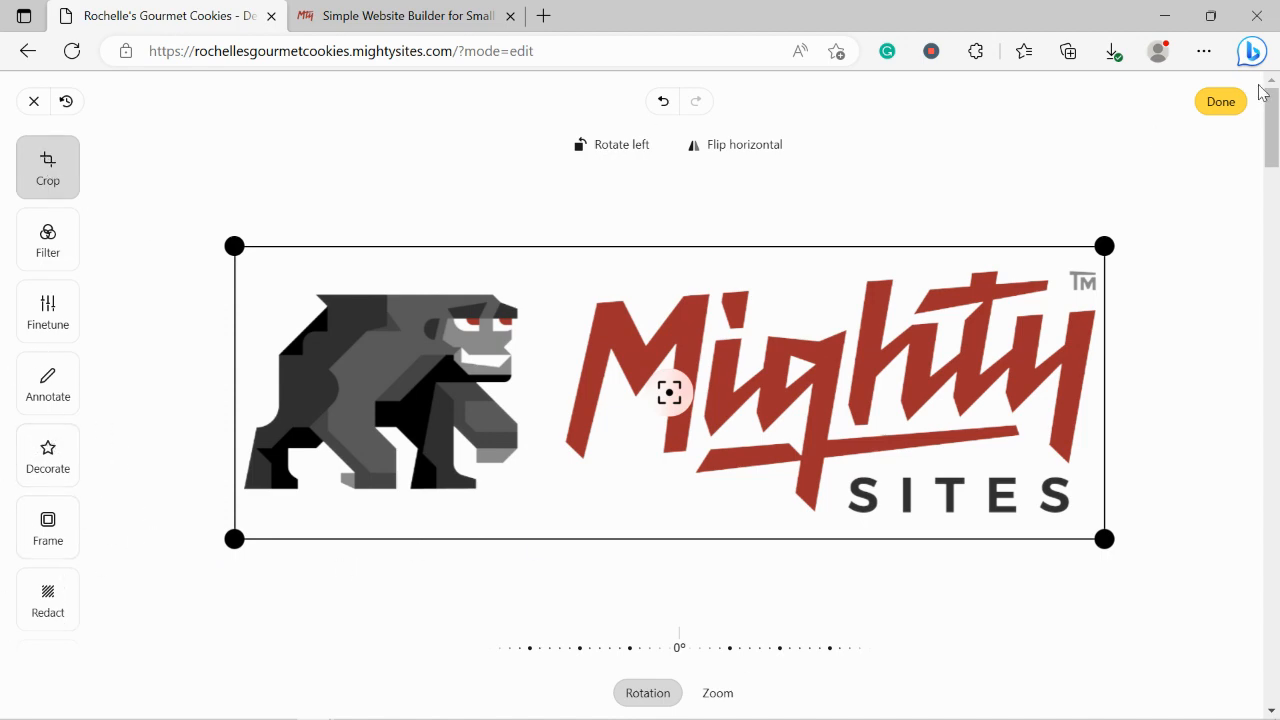
pyautogui.click(1221, 101)
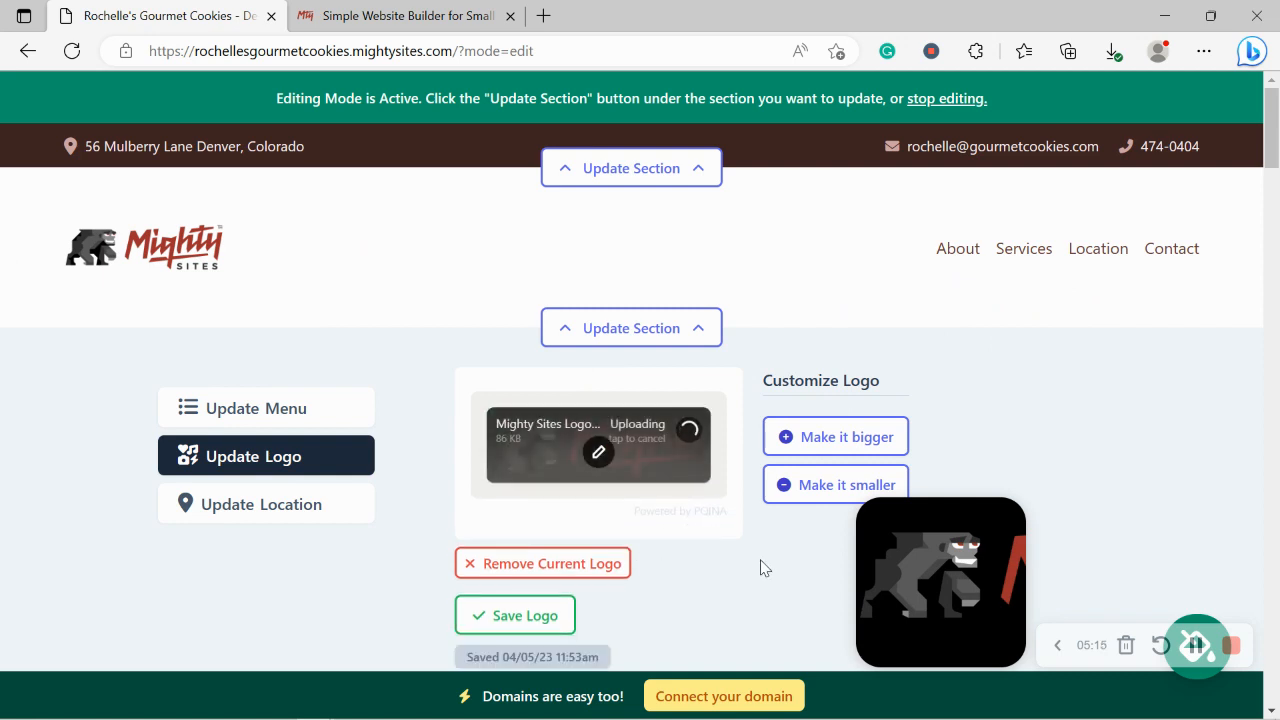
pyautogui.click(540, 615)
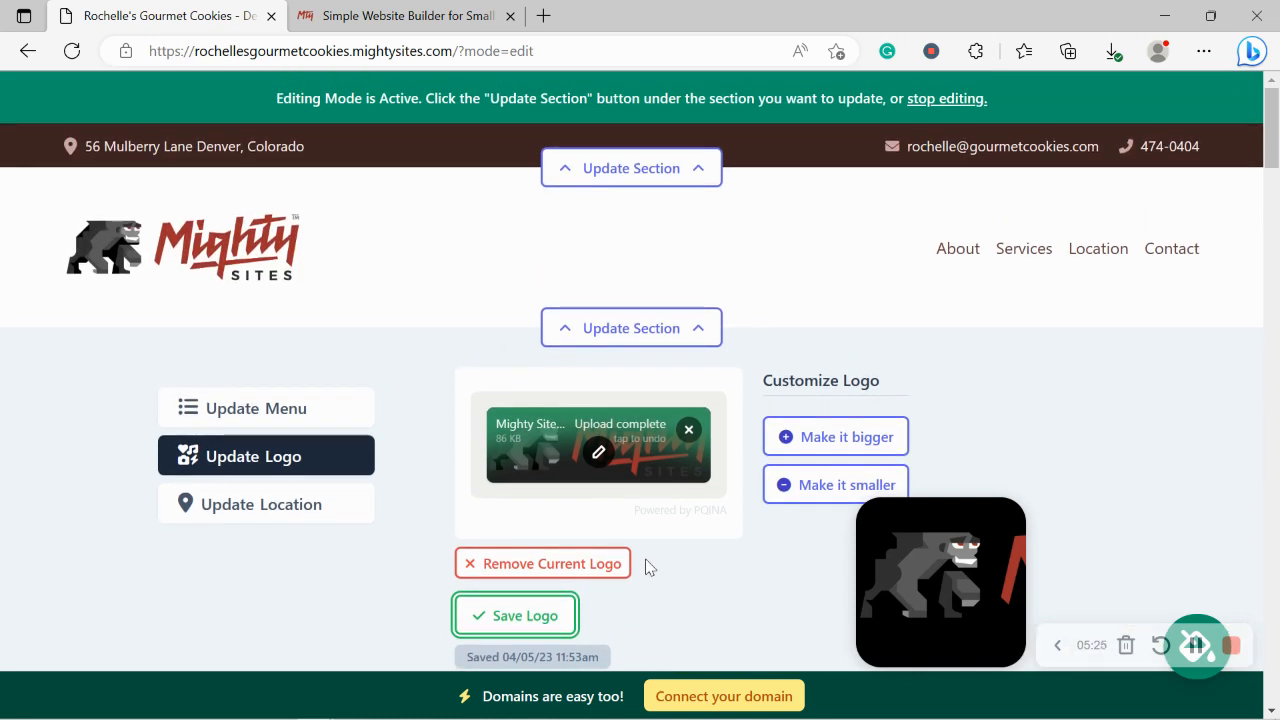
pyautogui.scroll(-3, 646, 566)
pyautogui.click(652, 556)
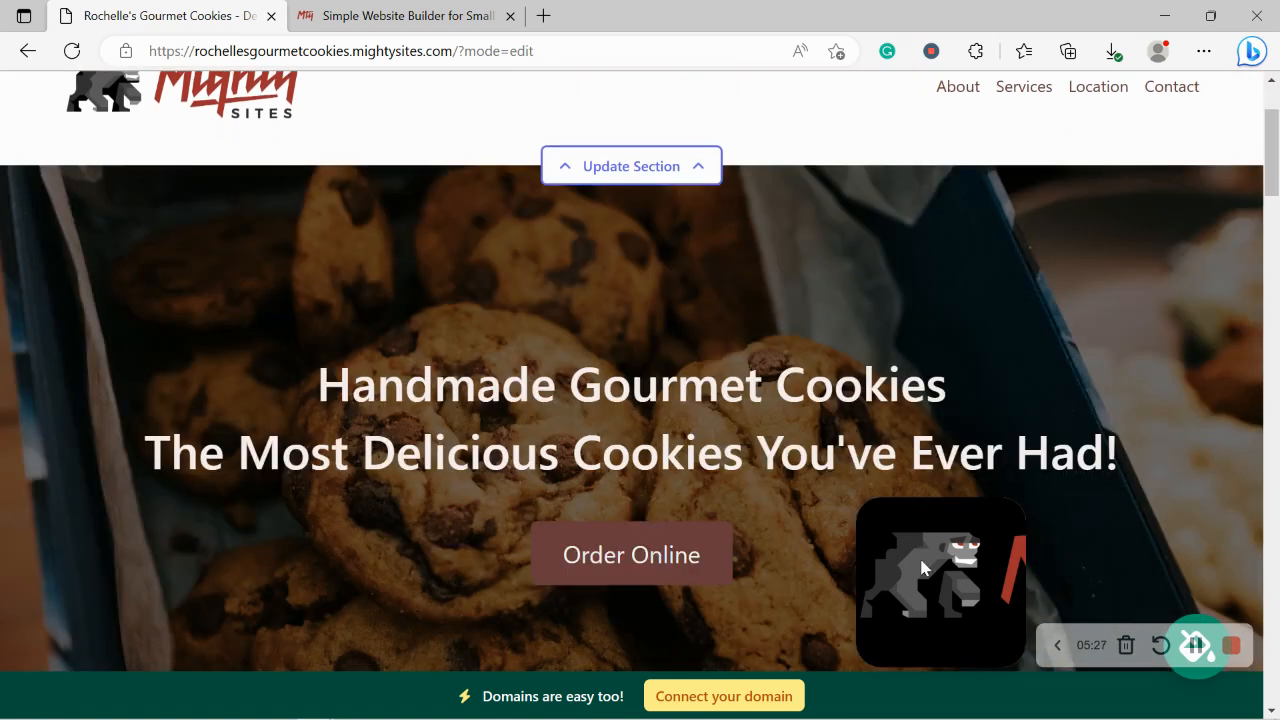
pyautogui.moveTo(921, 588); pyautogui.dragTo(1099, 18)
pyautogui.scroll(-4, 1099, 18)
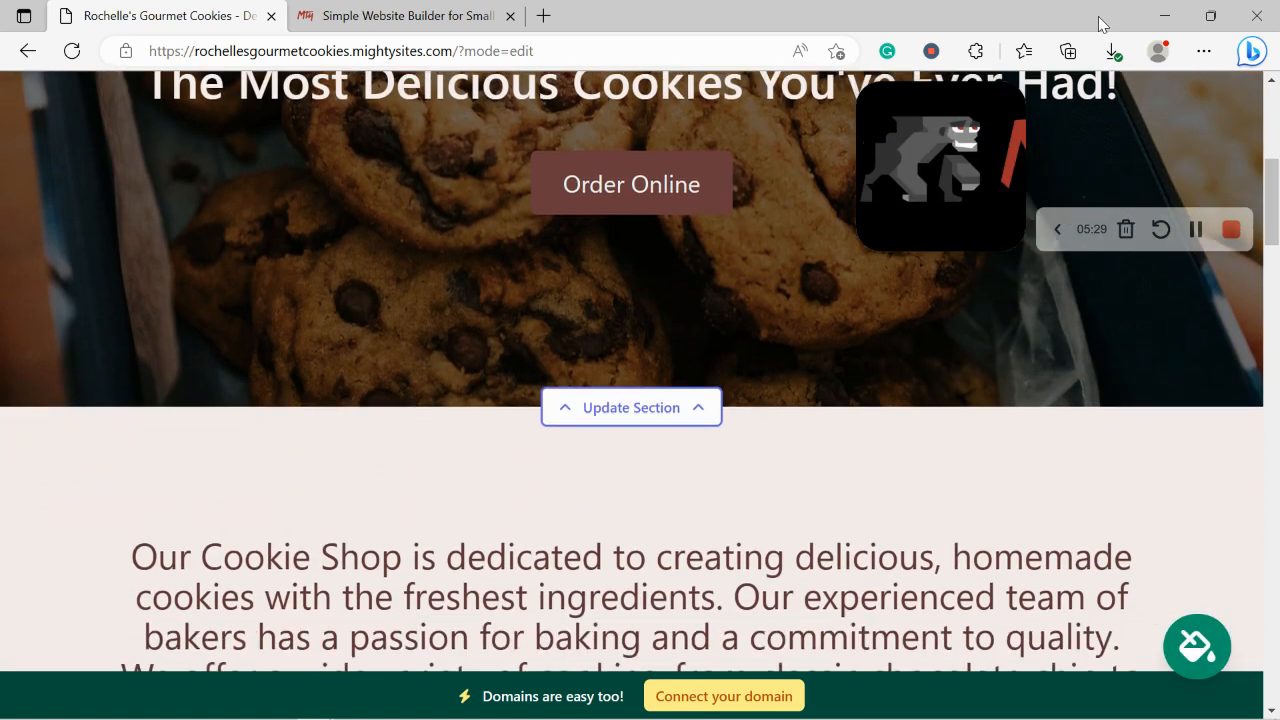
pyautogui.scroll(-2, 1099, 18)
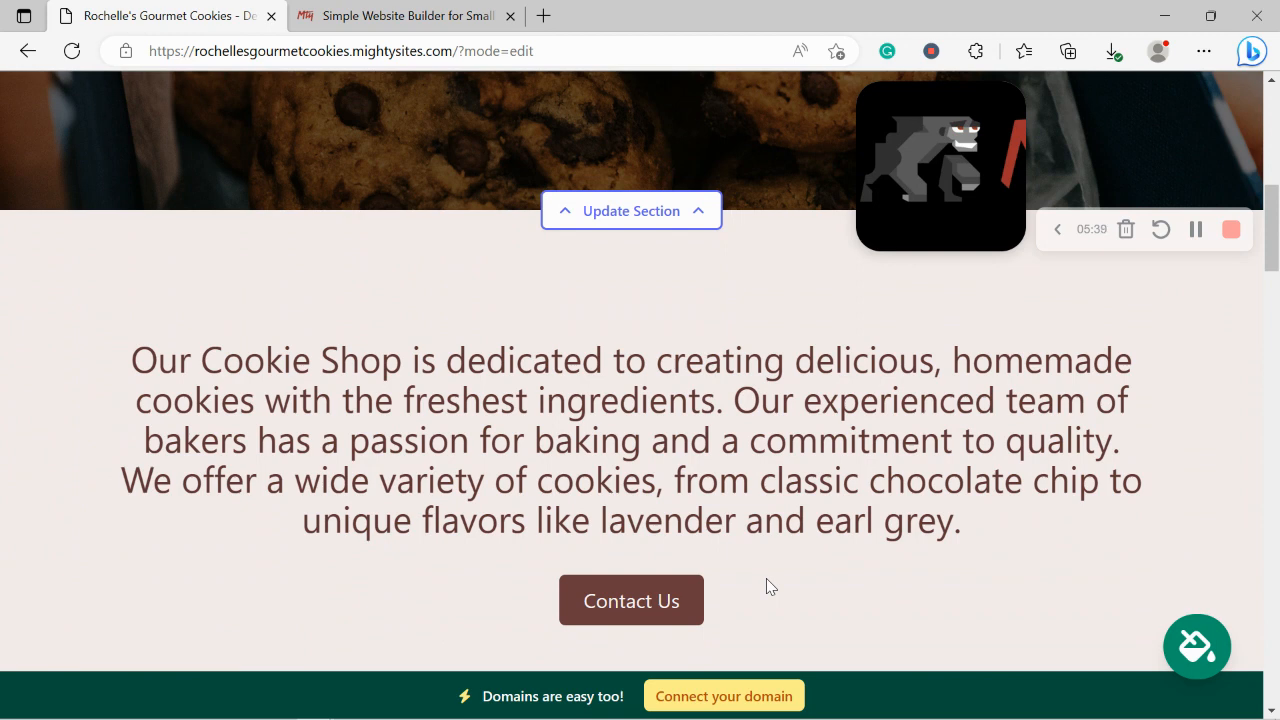
pyautogui.scroll(-1, 769, 587)
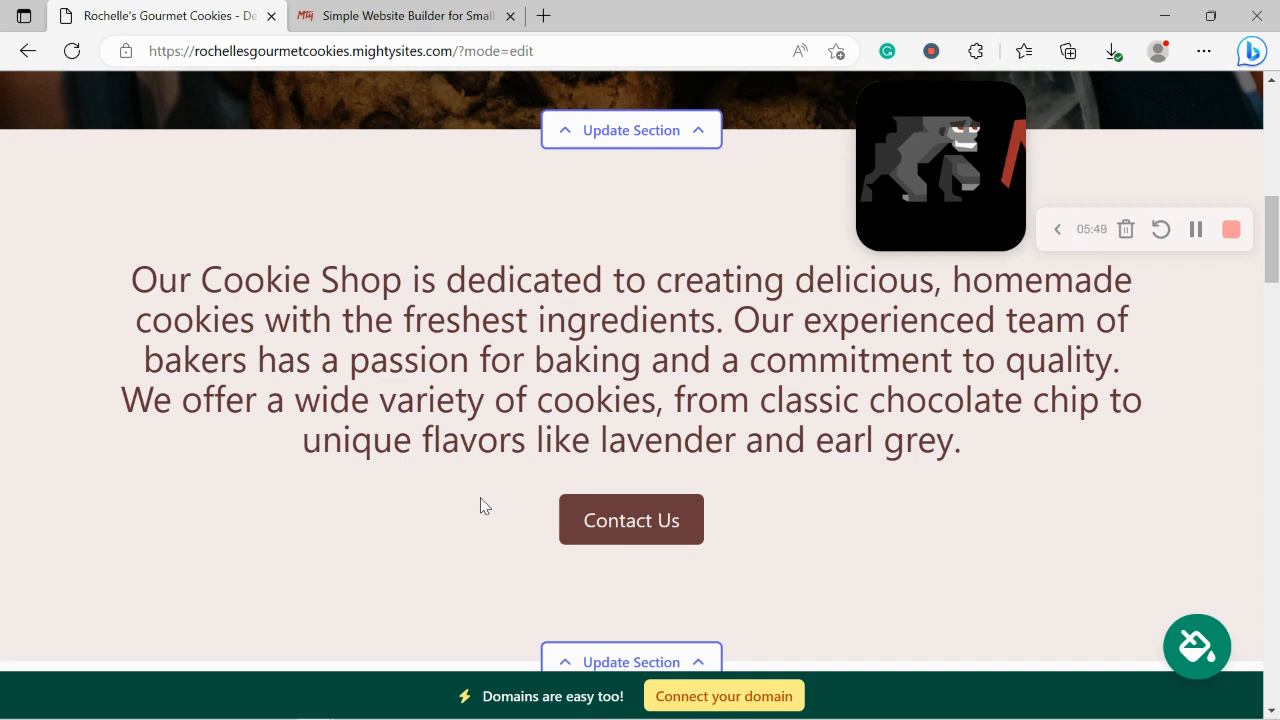
# Step: Page through the colour theme swatches, previewing the dark slate, teal and brown themes
pyautogui.click(1203, 640)
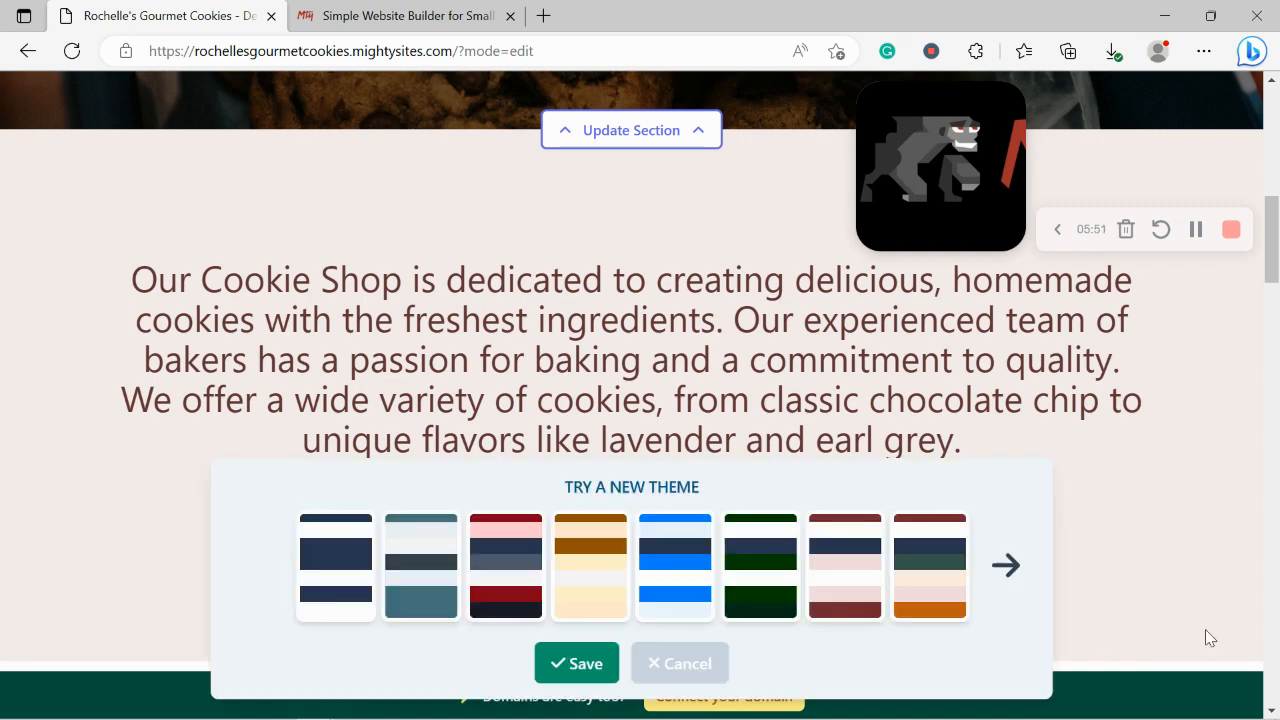
pyautogui.click(421, 584)
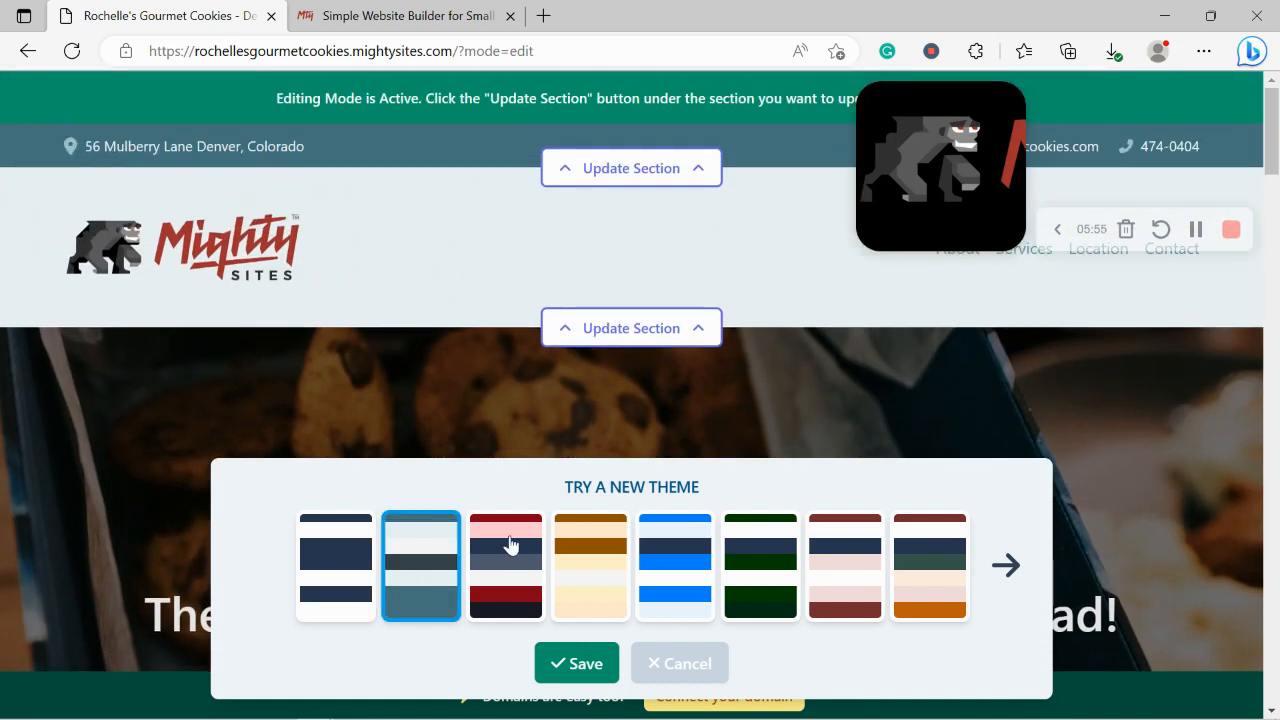
pyautogui.click(1005, 566)
pyautogui.click(1005, 566)
pyautogui.click(1016, 567)
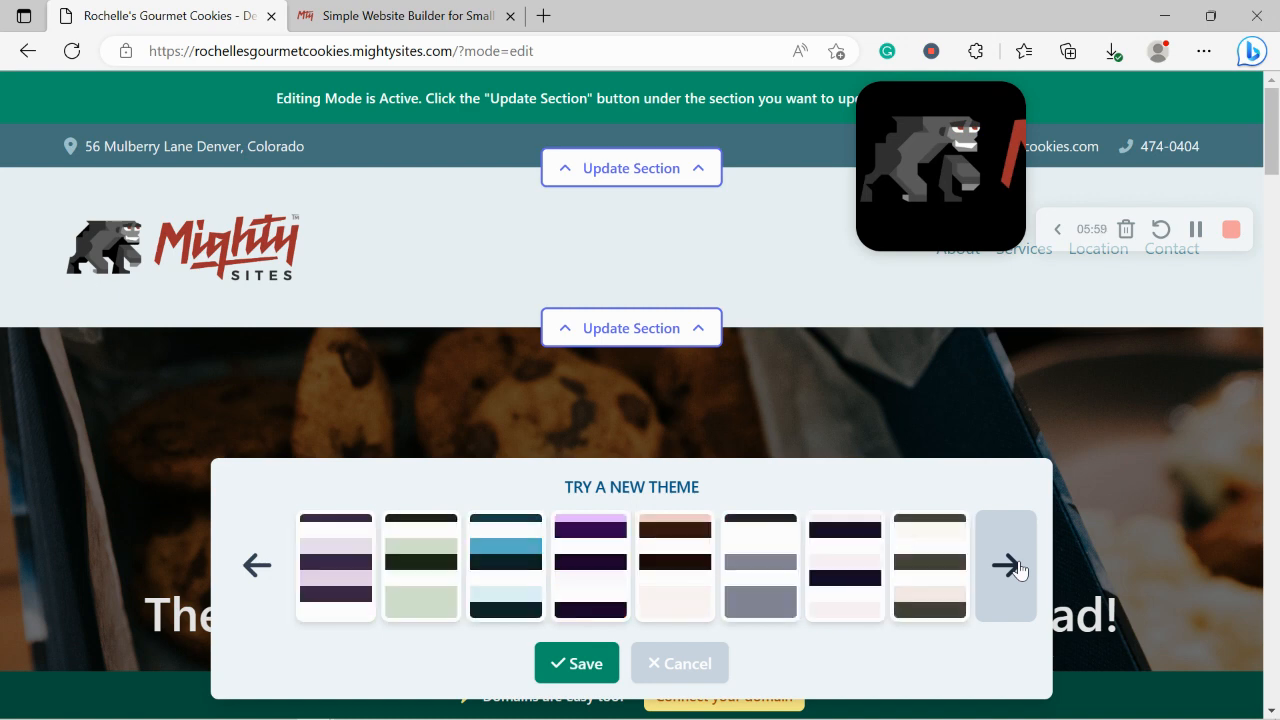
pyautogui.click(1016, 567)
pyautogui.click(1018, 570)
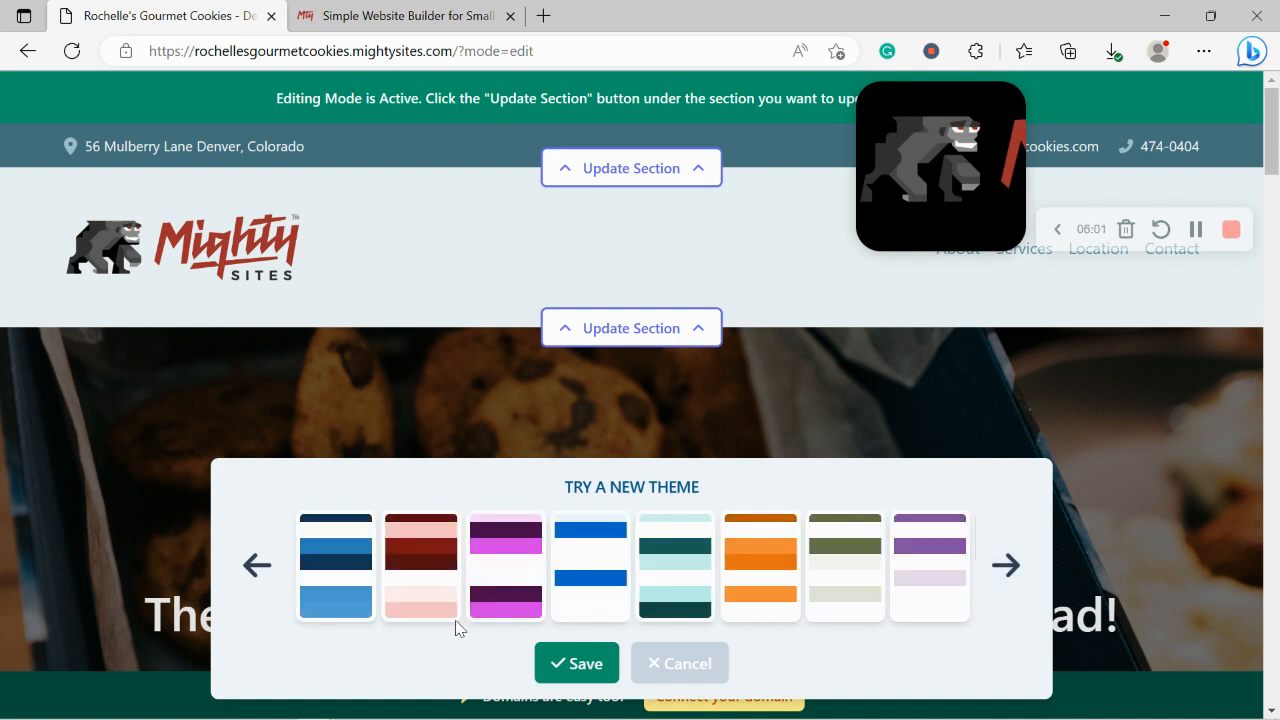
pyautogui.click(258, 567)
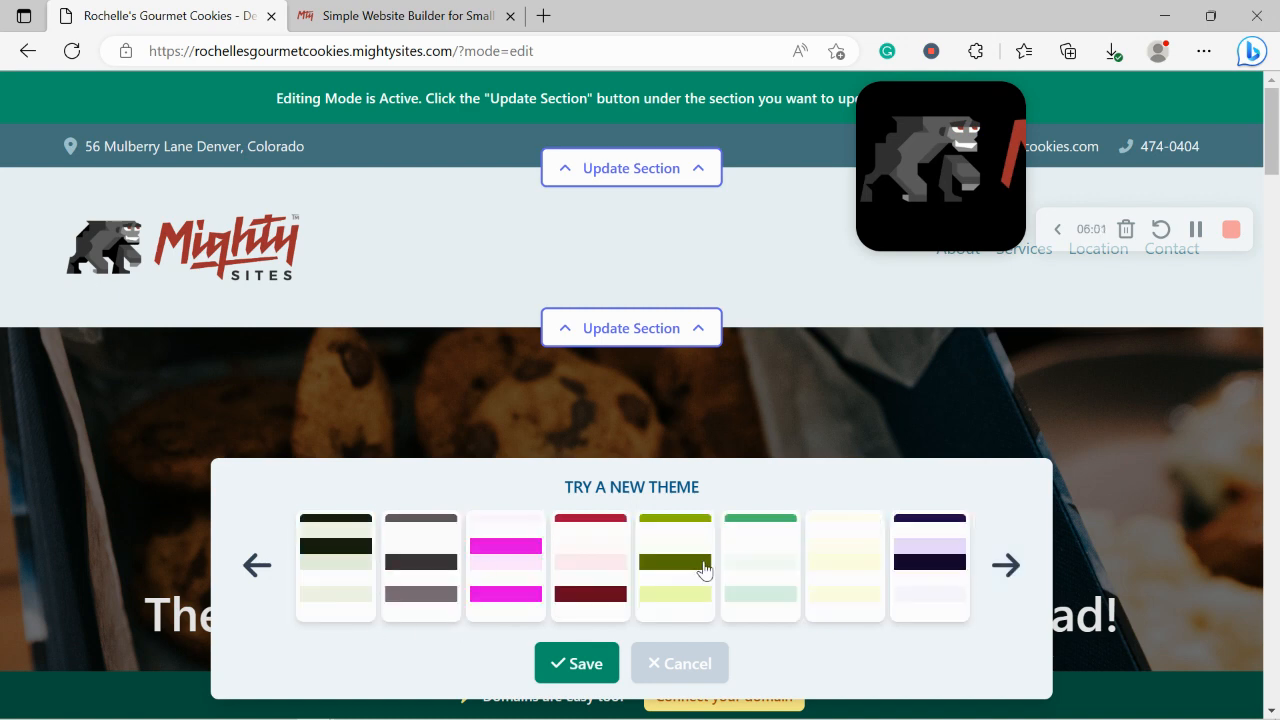
pyautogui.click(1018, 568)
pyautogui.click(1018, 570)
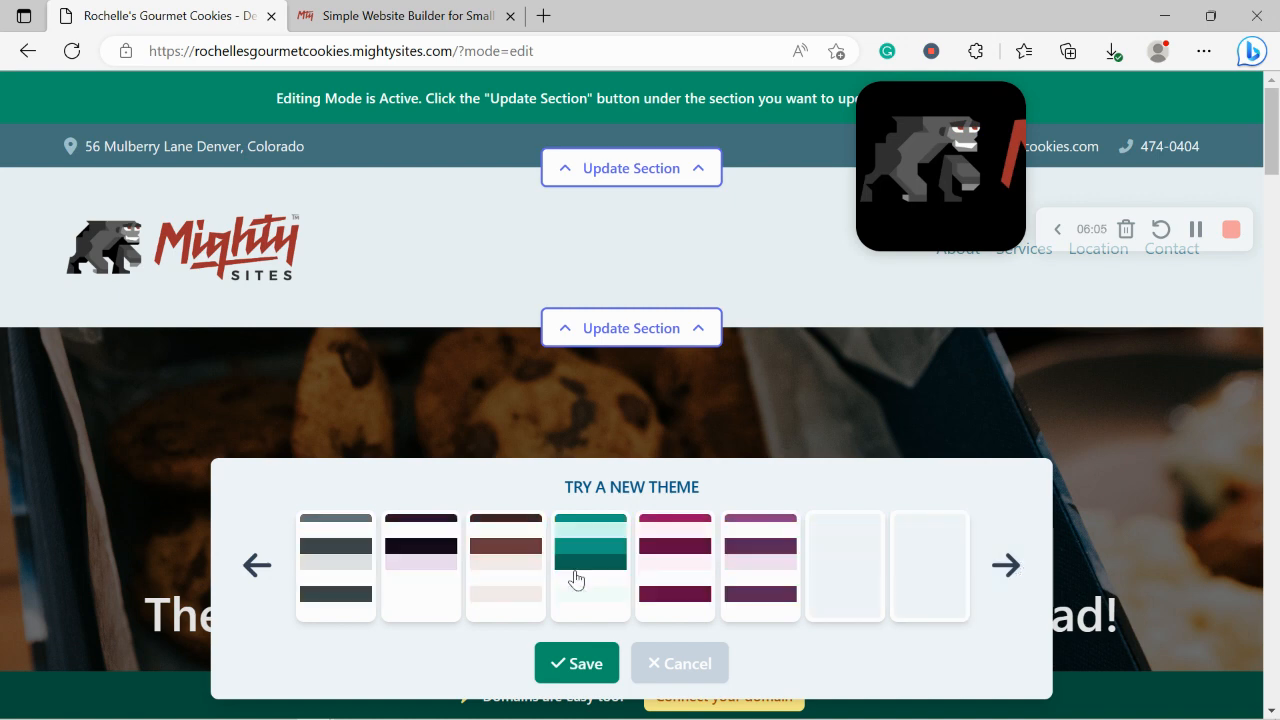
pyautogui.click(625, 576)
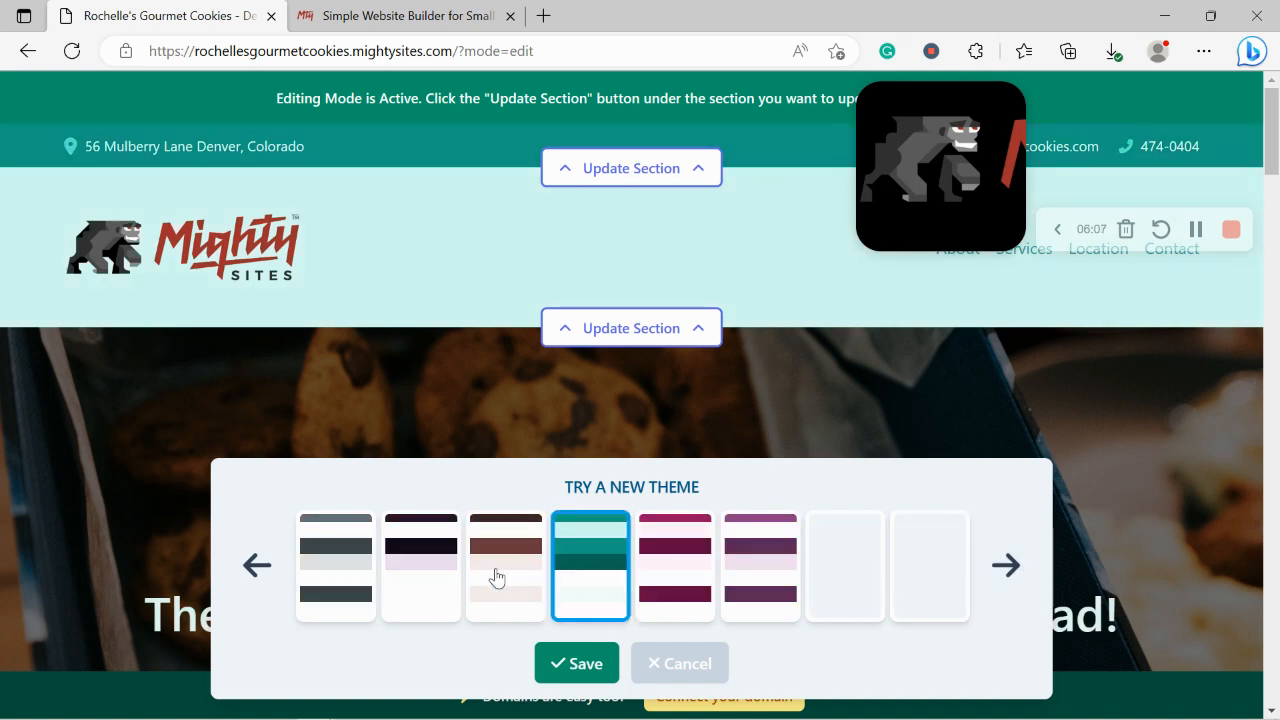
pyautogui.click(491, 577)
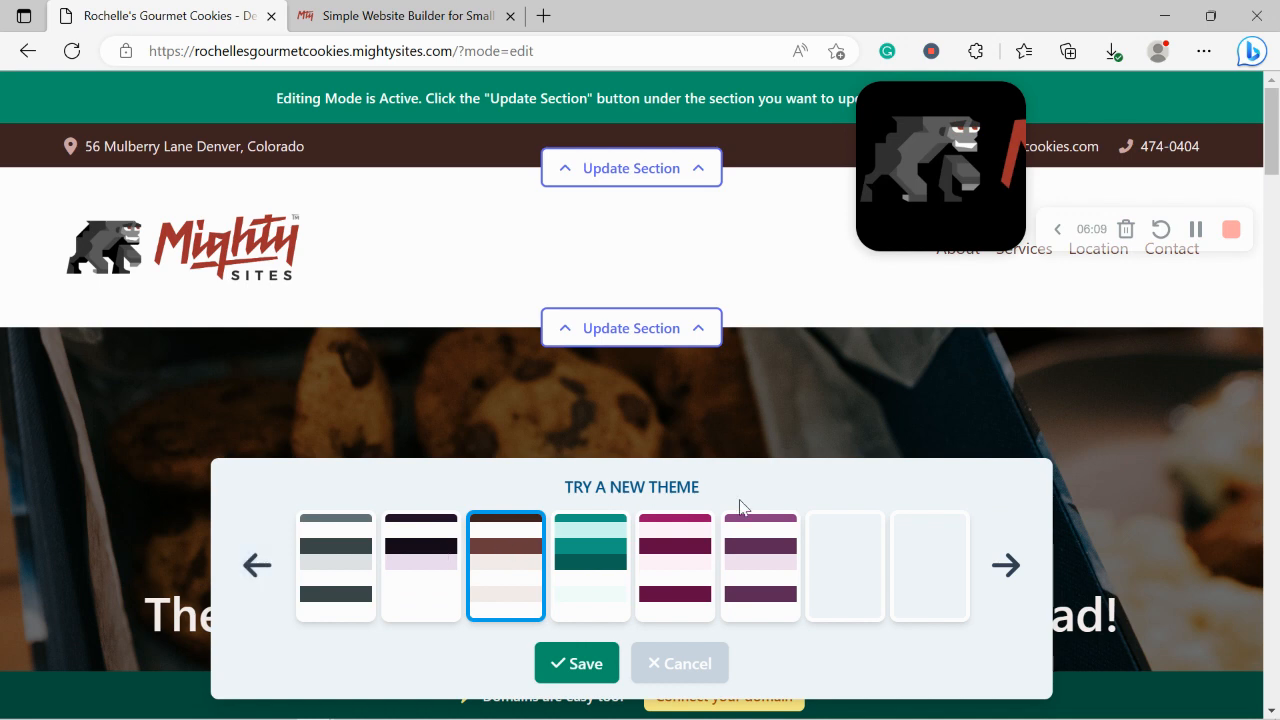
# Step: Return to earlier swatches and preview the red and magenta themes on the site
pyautogui.click(252, 565)
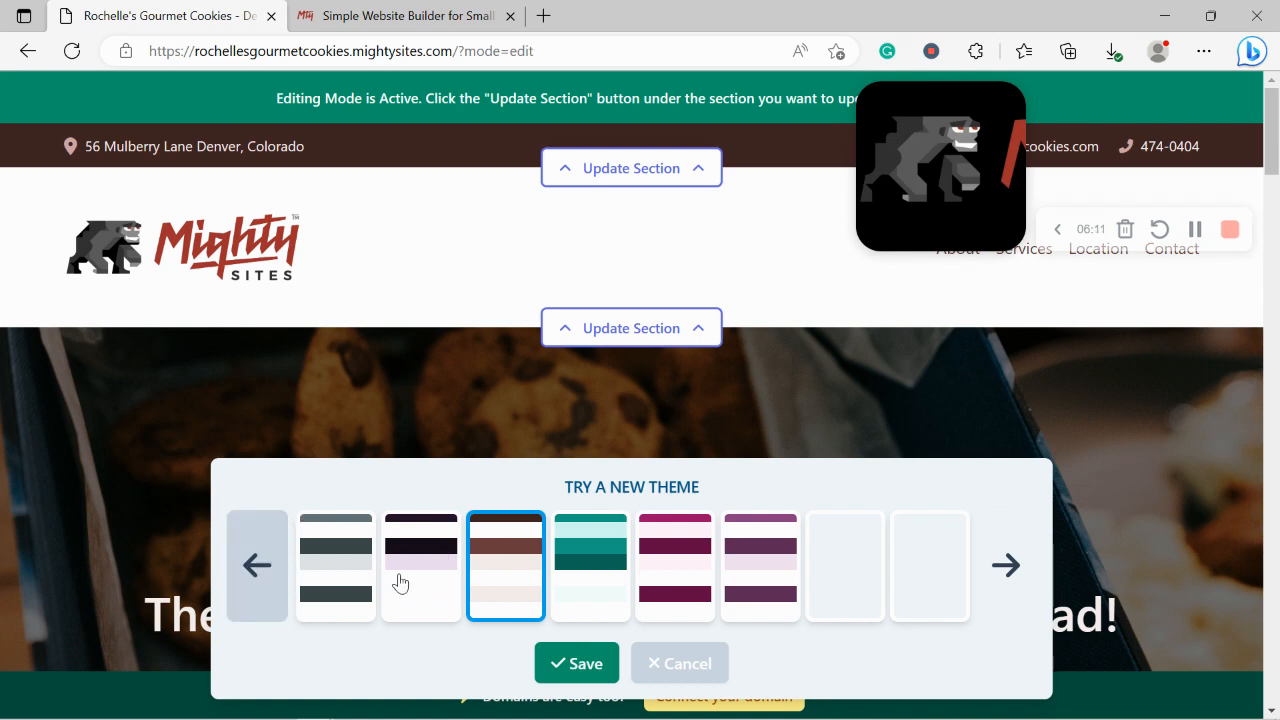
pyautogui.click(941, 547)
pyautogui.scroll(-1, 943, 548)
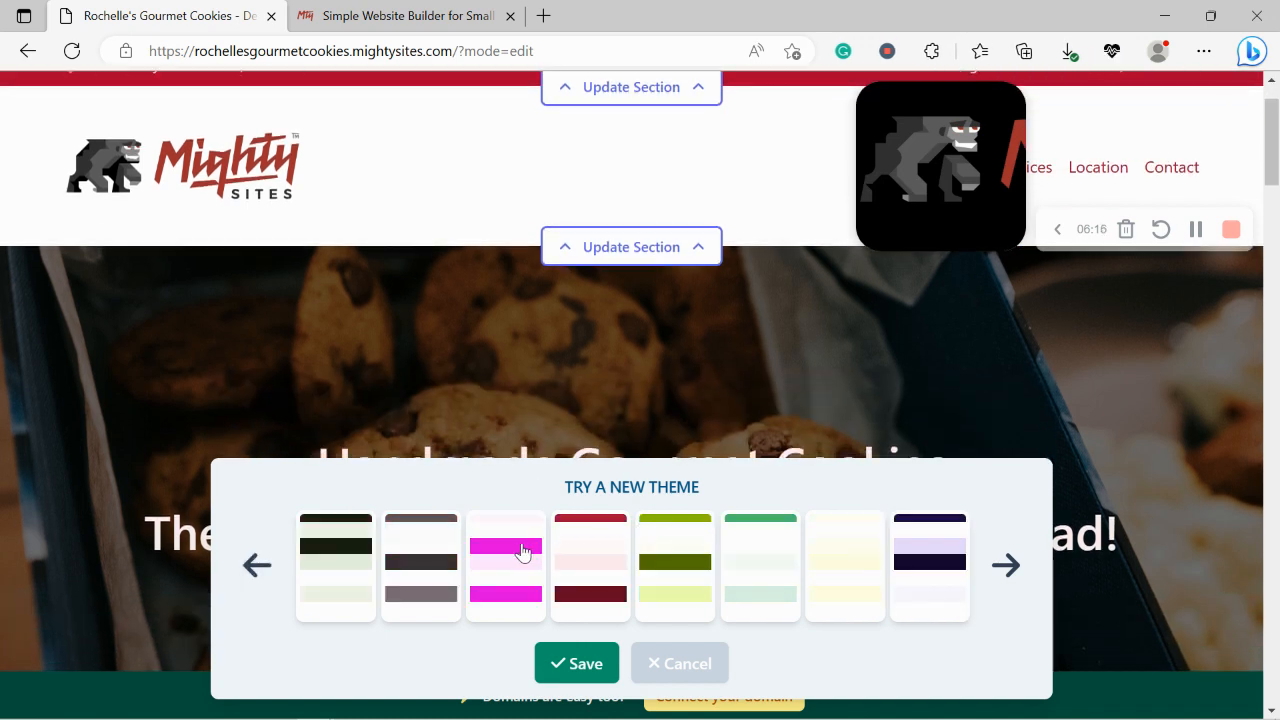
pyautogui.click(520, 550)
pyautogui.scroll(-3, 520, 550)
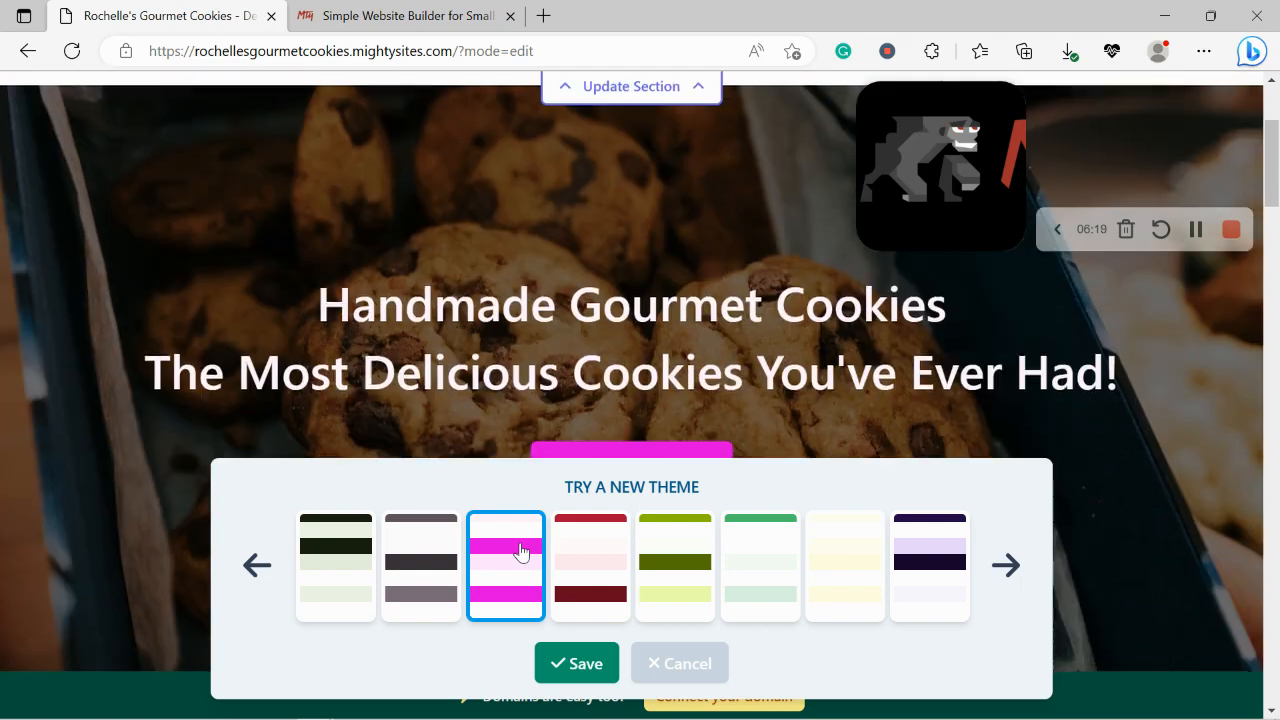
# Step: Apply the dark purple theme and save it for the whole site
pyautogui.click(927, 563)
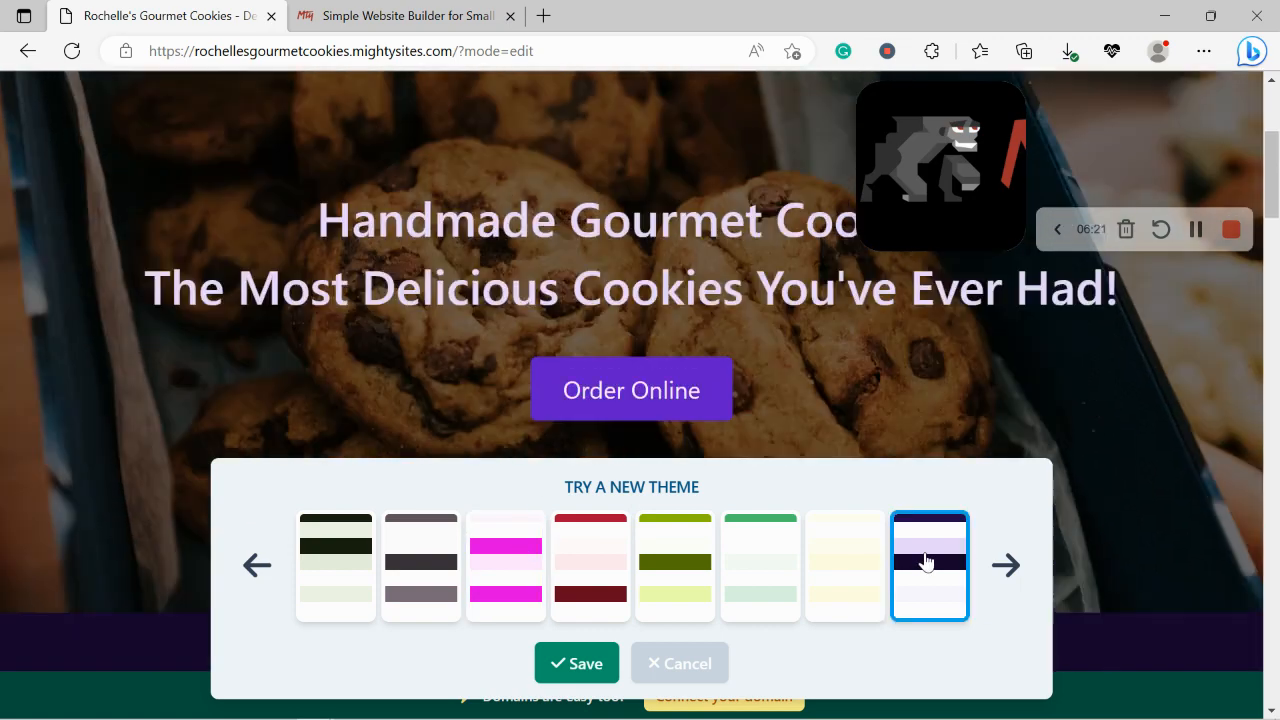
pyautogui.scroll(-7, 927, 563)
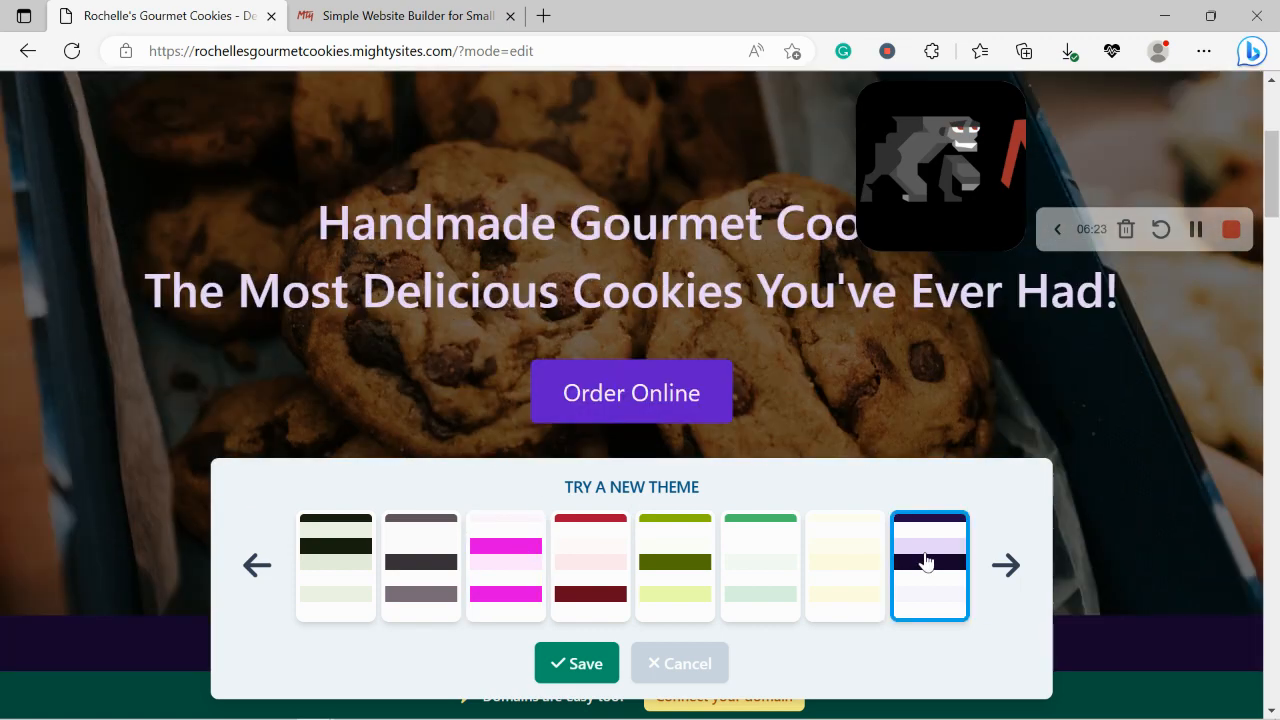
pyautogui.scroll(-1, 927, 563)
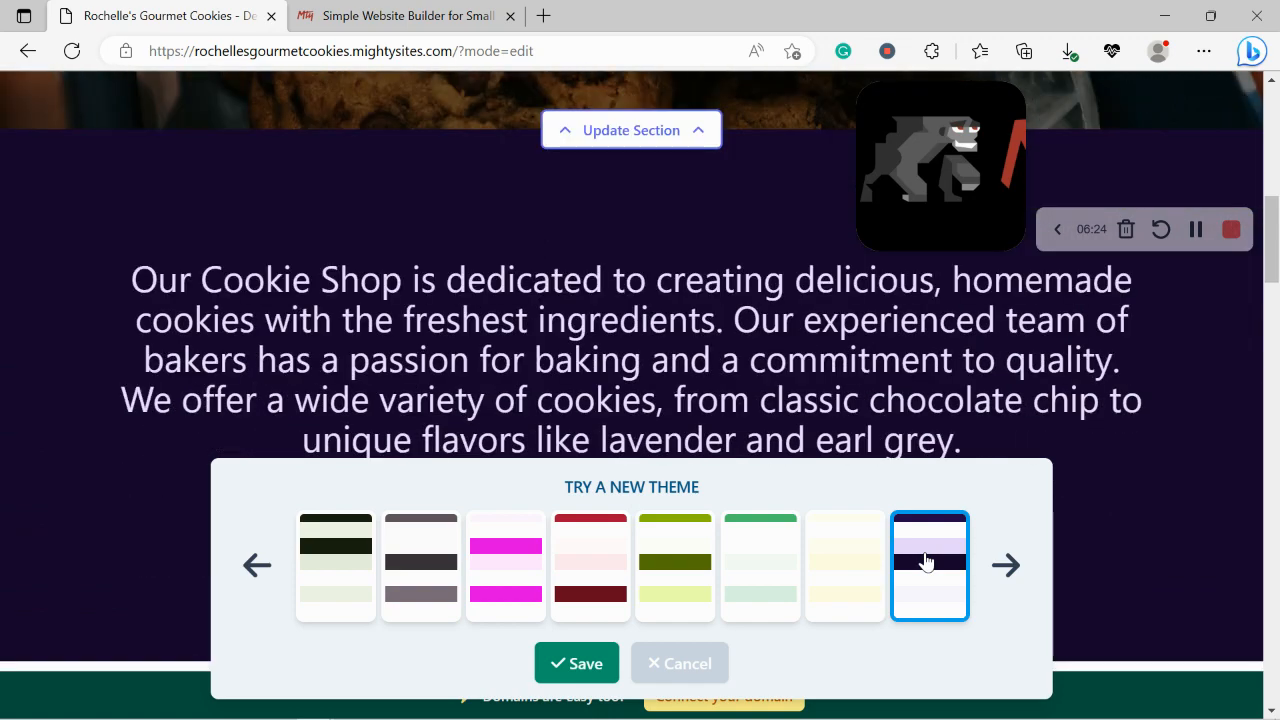
pyautogui.click(590, 678)
pyautogui.scroll(5, 504, 269)
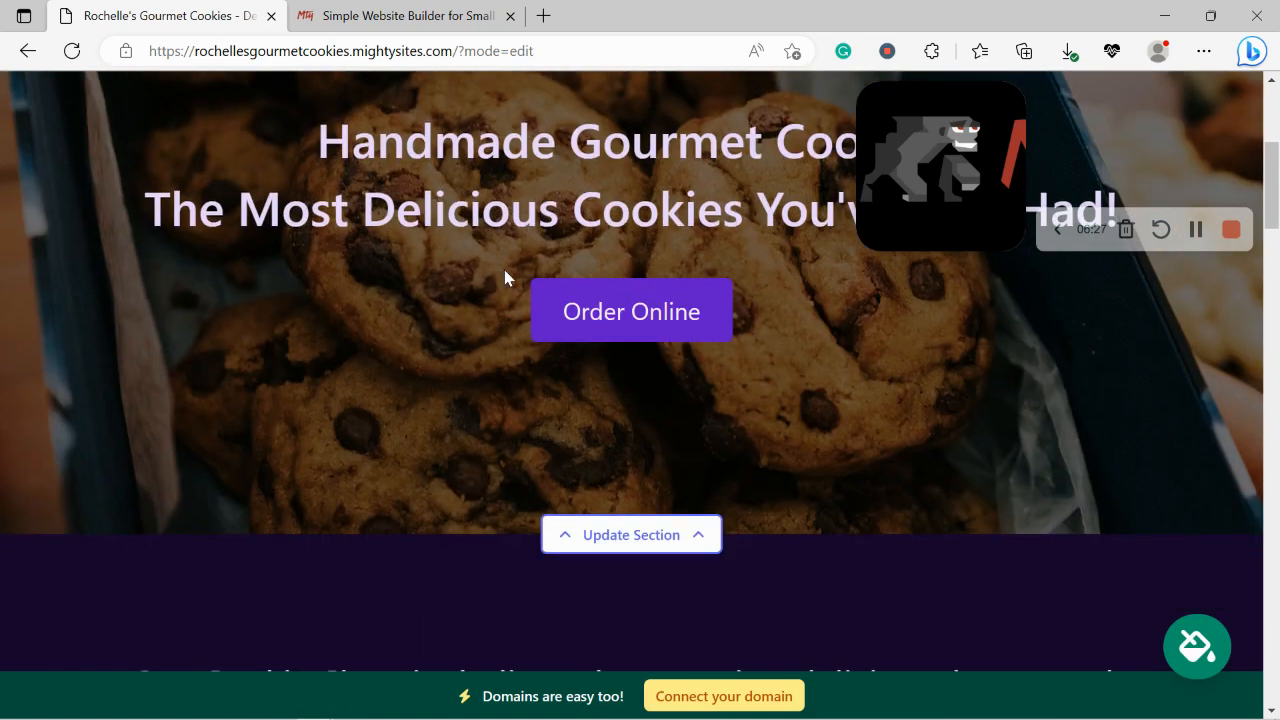
# Step: Edit the hero background image and search the Unsplash stock photos for 'Cookie'
pyautogui.scroll(-2, 504, 269)
pyautogui.click(606, 374)
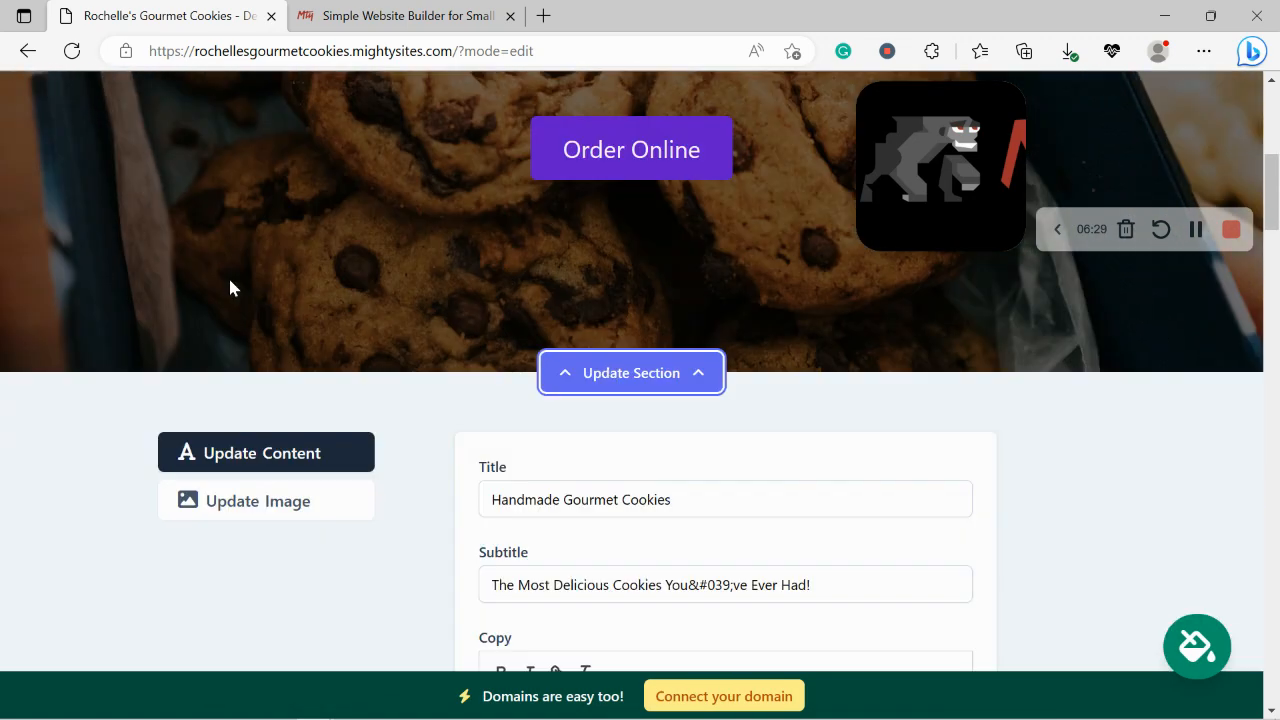
pyautogui.scroll(-1, 200, 300)
pyautogui.click(266, 340)
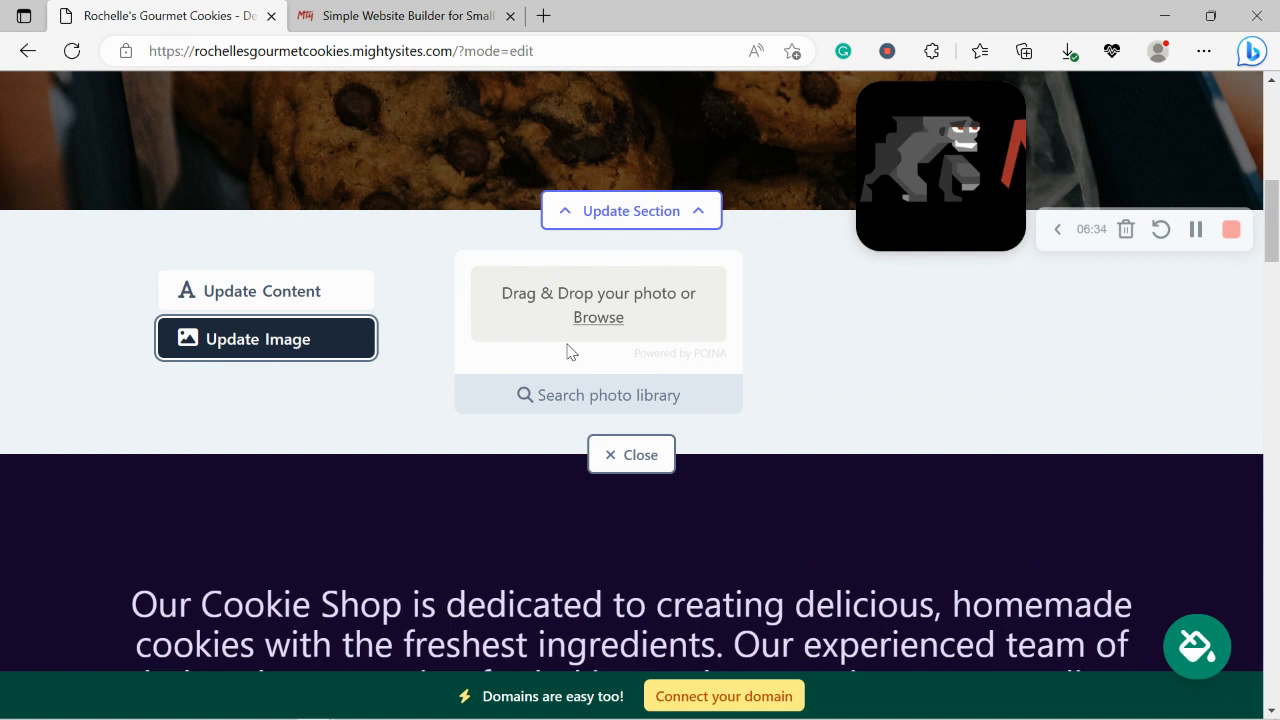
pyautogui.click(594, 398)
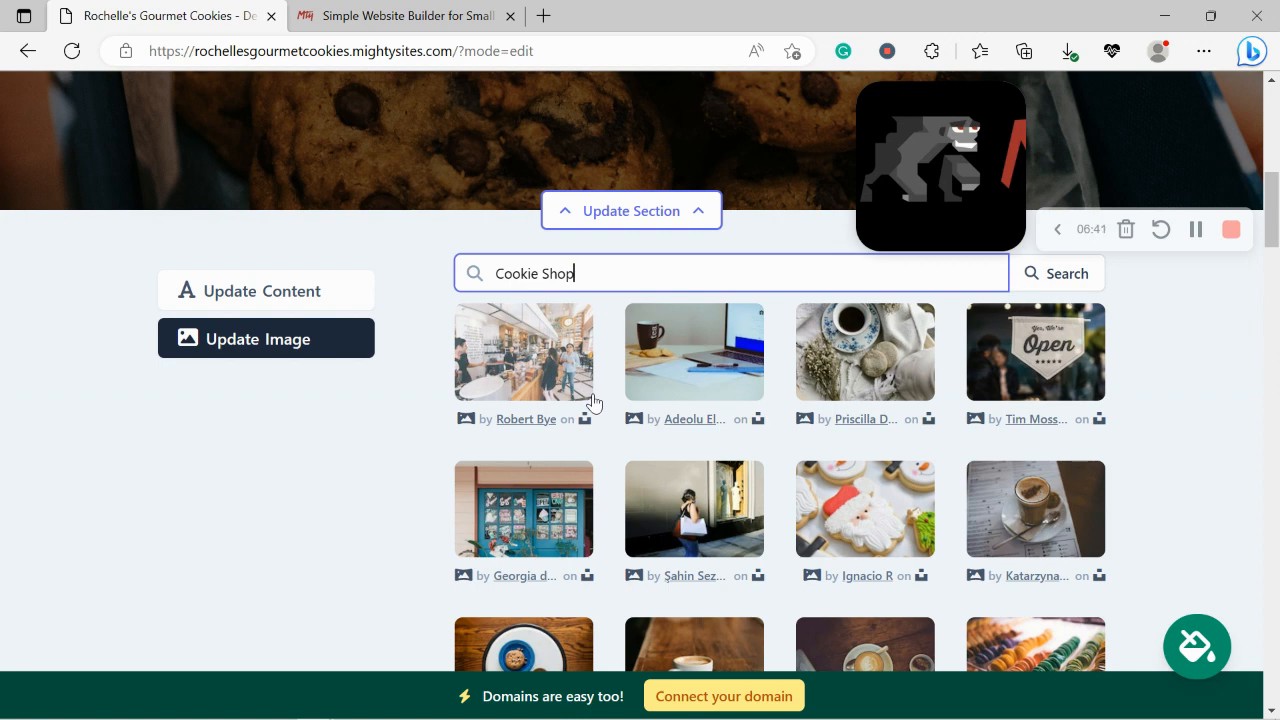
pyautogui.click(990, 150)
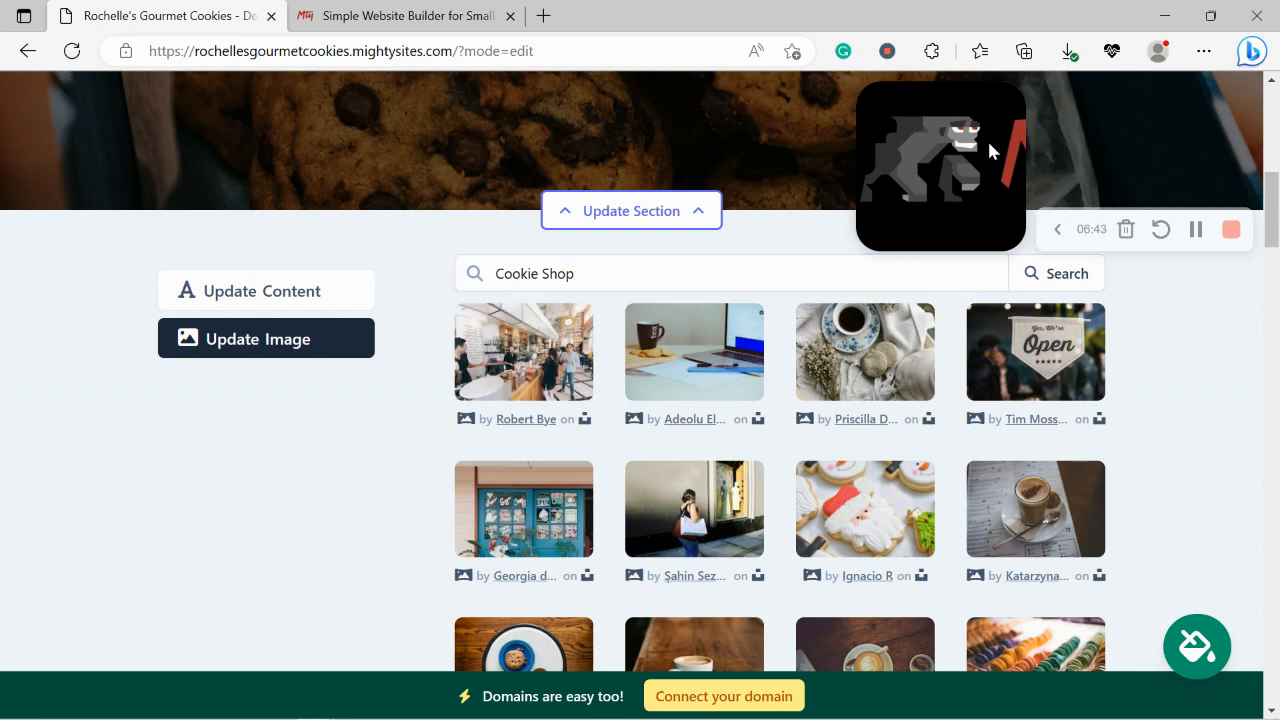
pyautogui.moveTo(989, 144); pyautogui.dragTo(133, 553)
pyautogui.scroll(-2, 1195, 427)
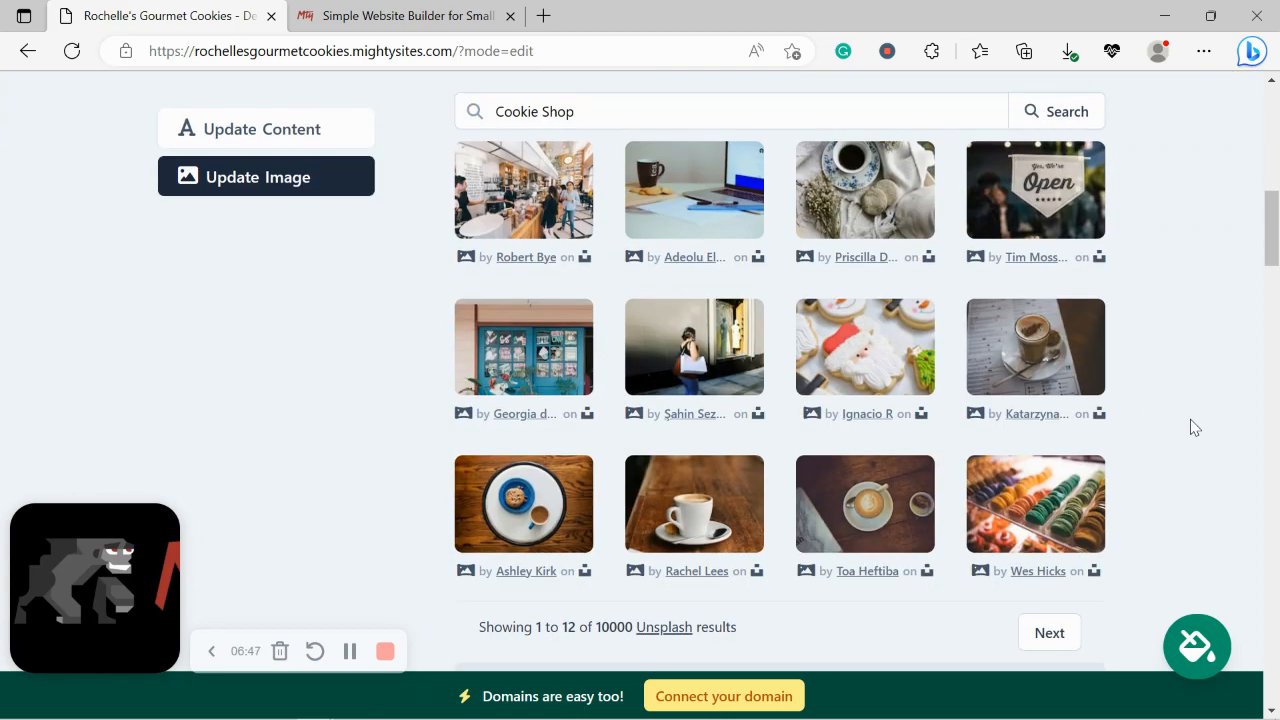
pyautogui.scroll(1, 1195, 427)
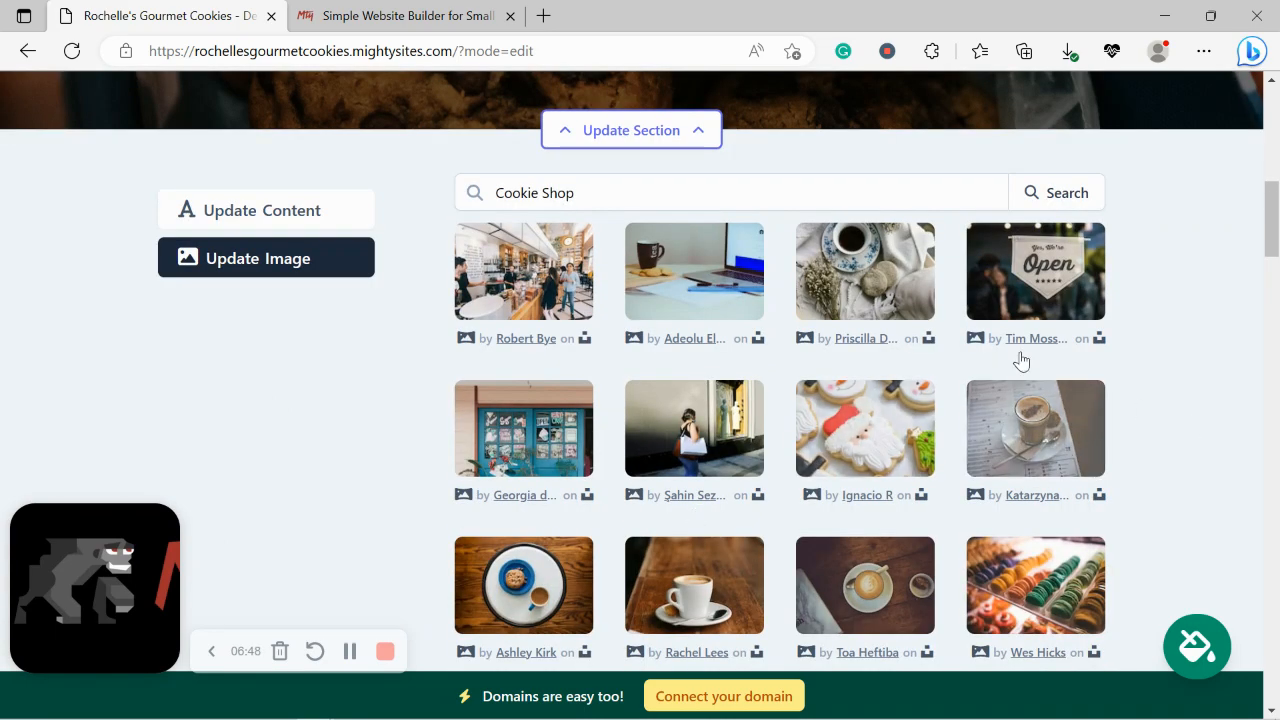
pyautogui.press('BackSpace')
pyautogui.press('BackSpace')
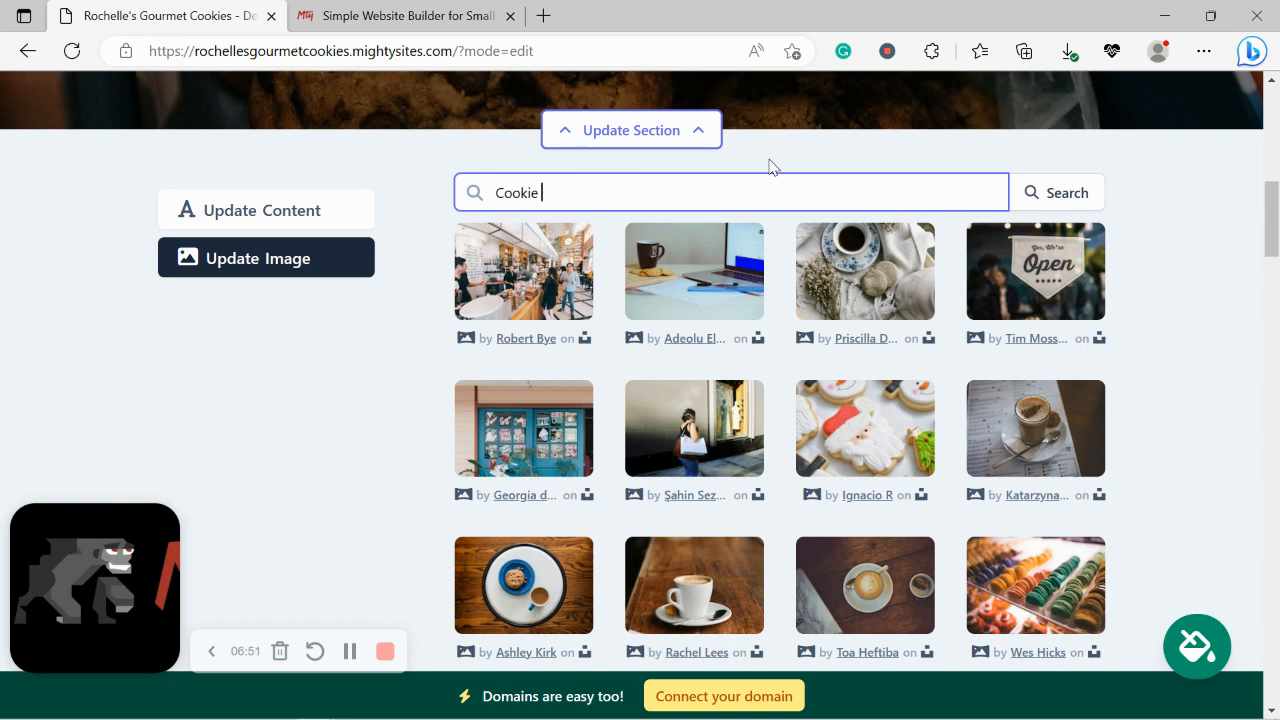
pyautogui.click(1063, 193)
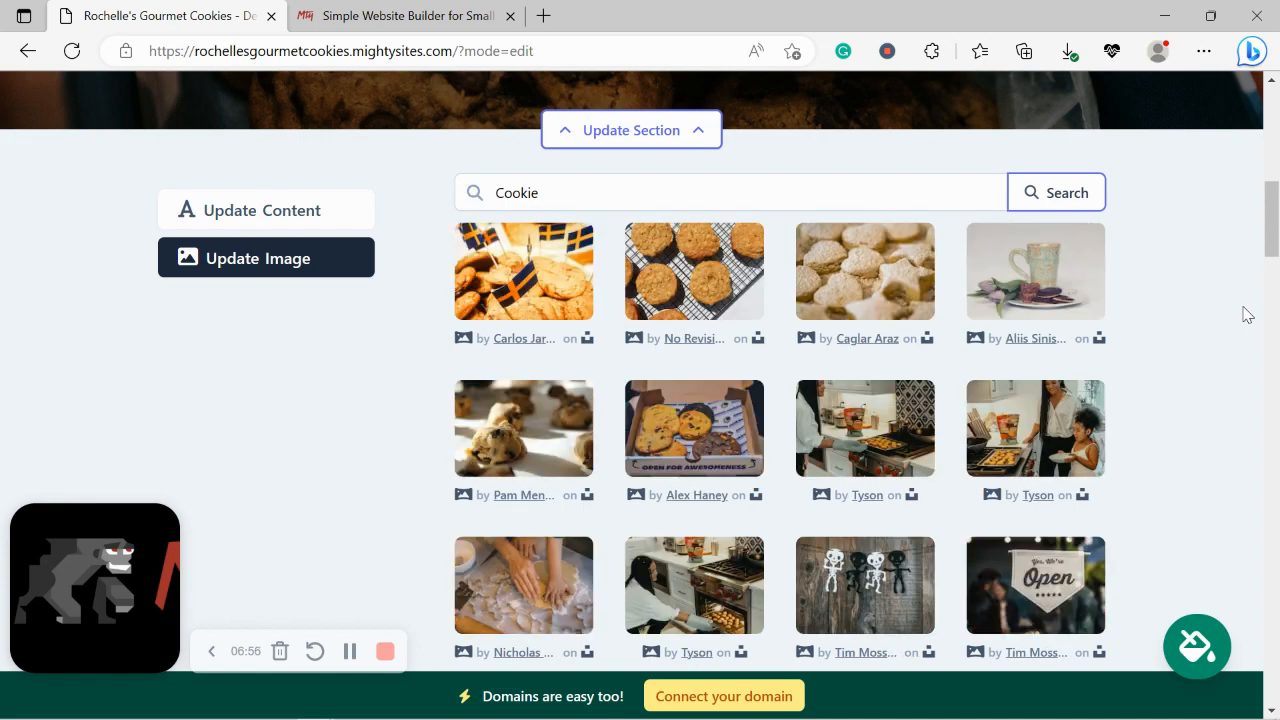
# Step: Choose the oatmeal cookies on a cooling rack photo as the hero background
pyautogui.scroll(-1, 1247, 315)
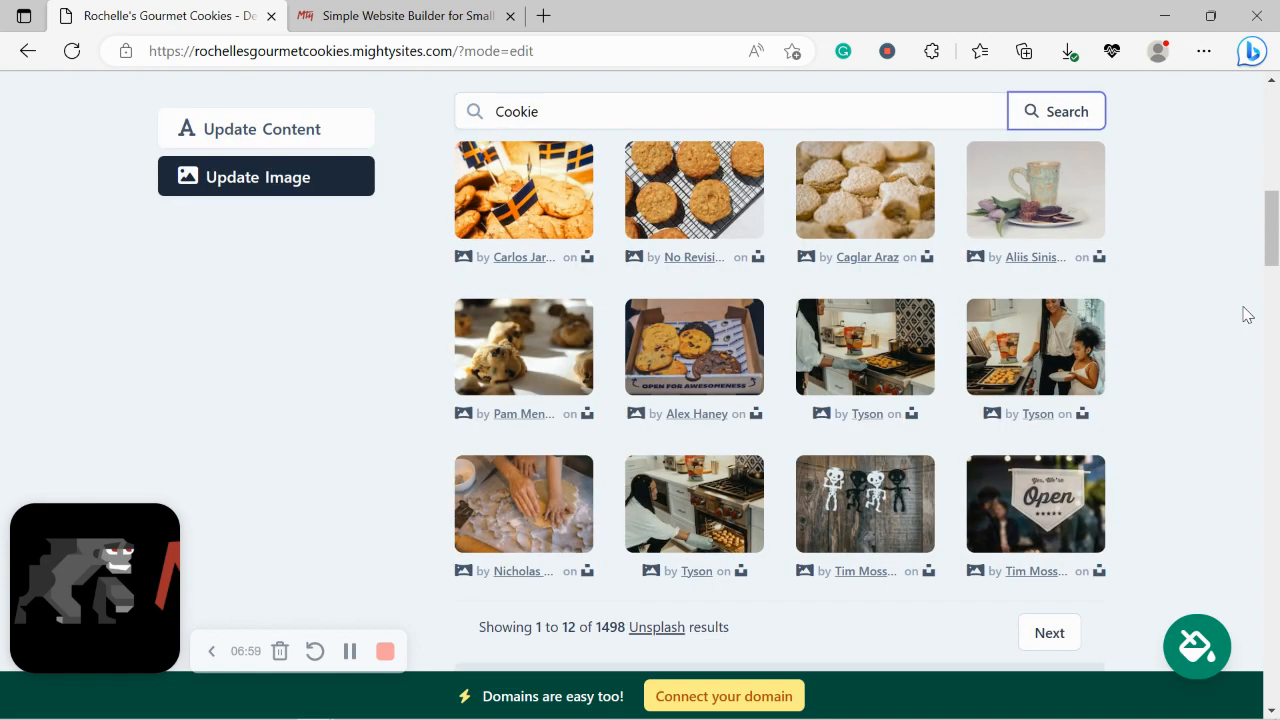
pyautogui.scroll(1, 1247, 315)
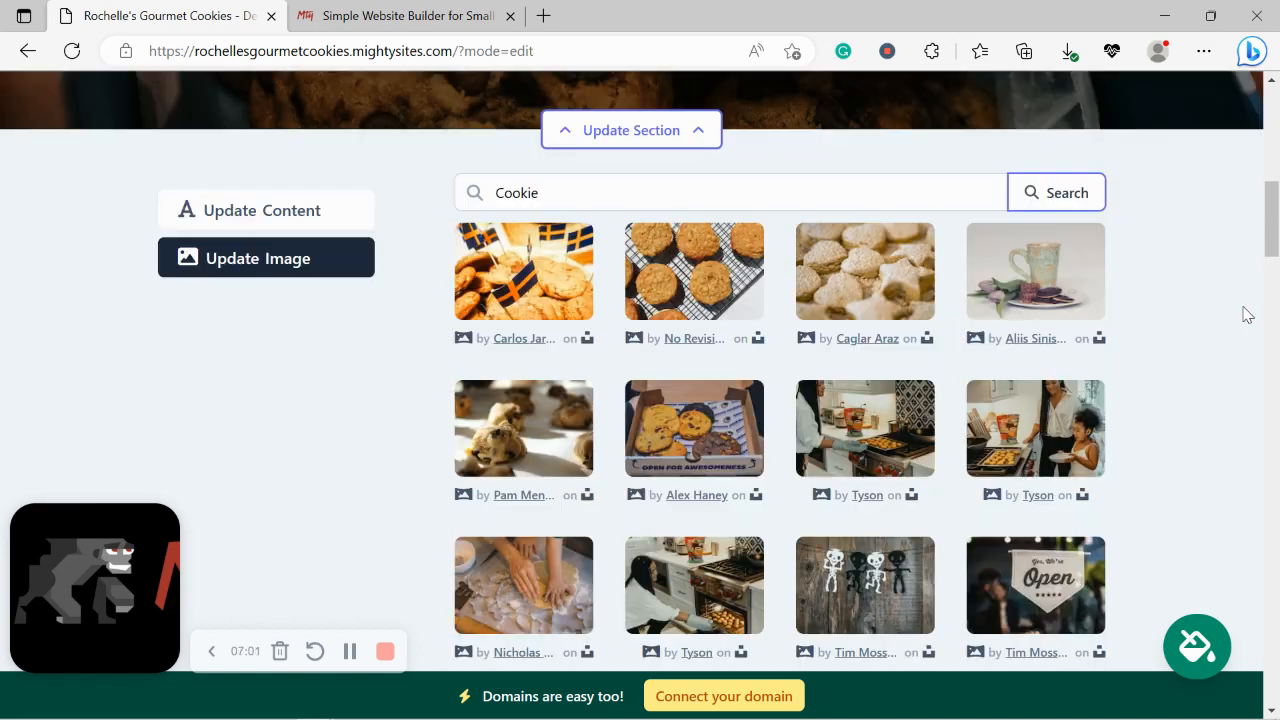
pyautogui.click(666, 266)
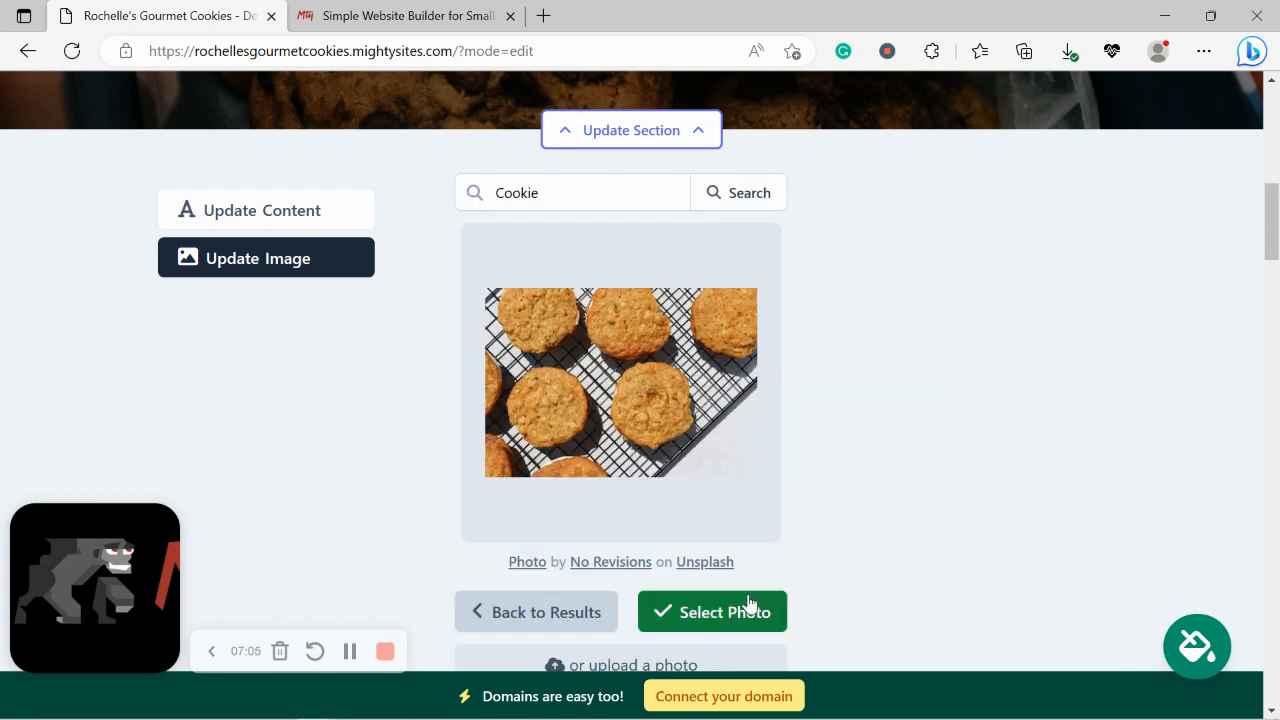
pyautogui.click(753, 610)
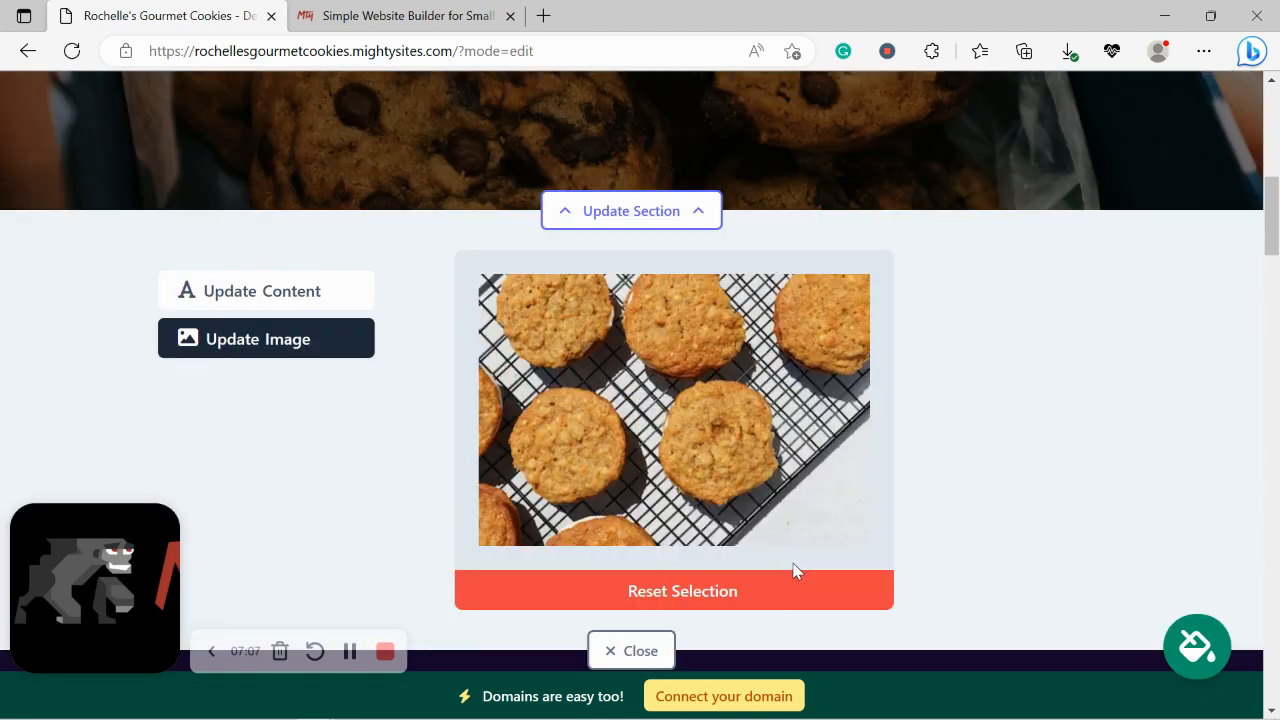
pyautogui.click(628, 651)
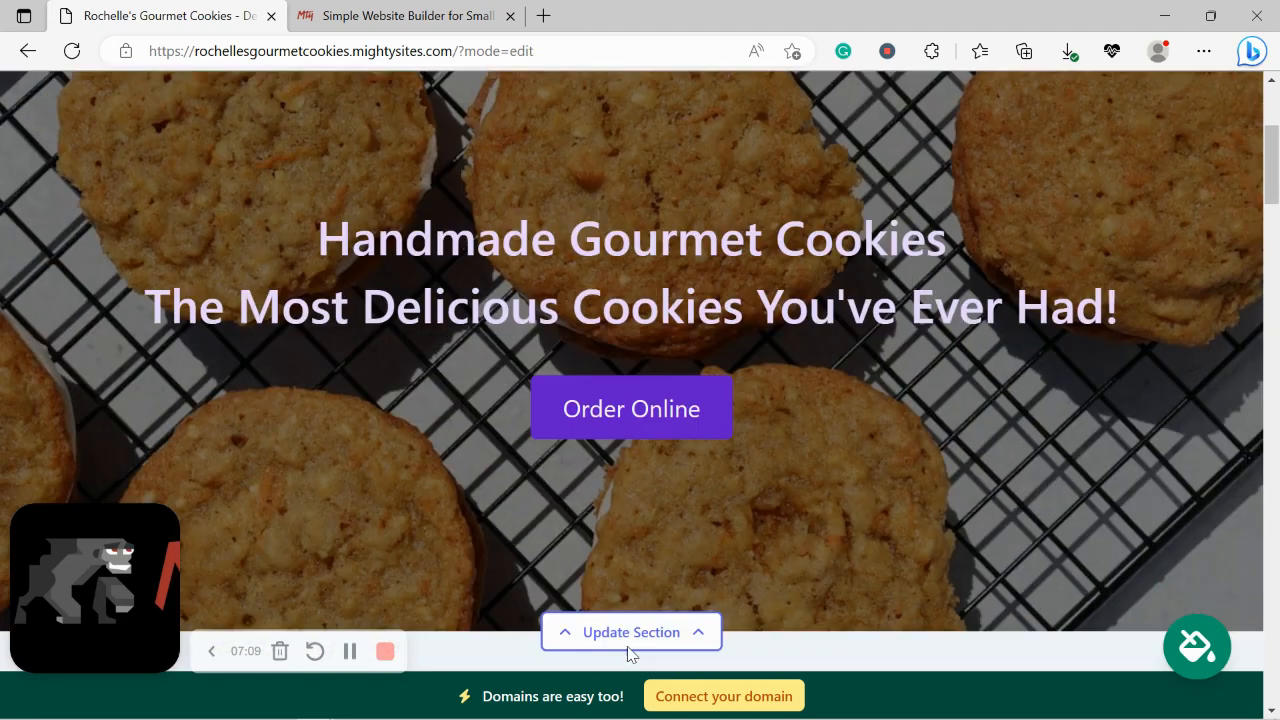
pyautogui.click(628, 645)
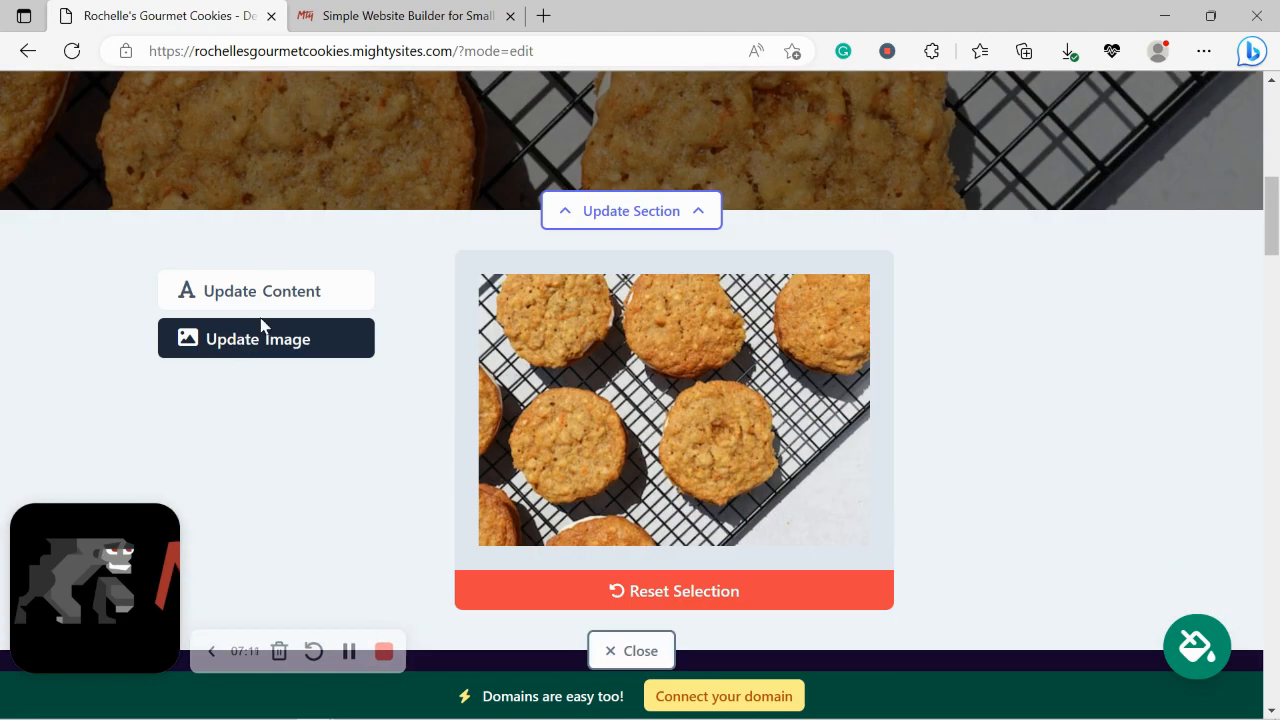
# Step: Change the hero button text from Order Online to 'View our Menu' and view its Actions link options
pyautogui.click(318, 300)
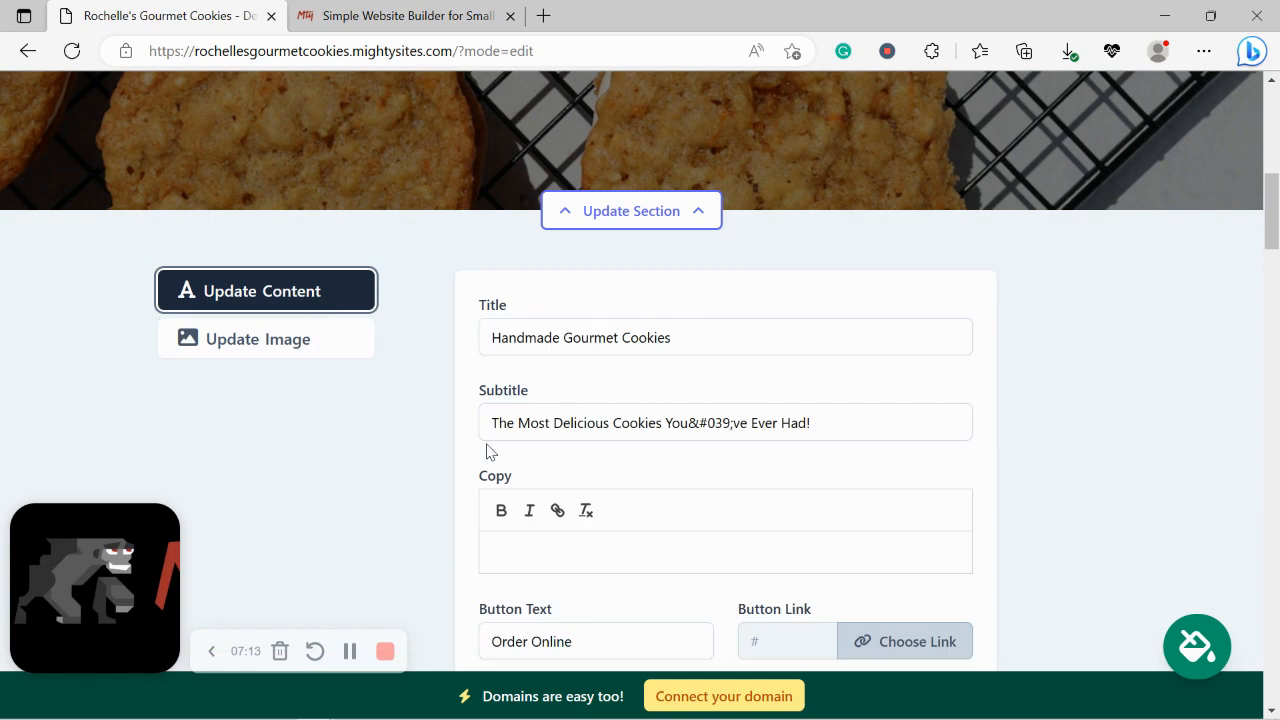
pyautogui.scroll(3, 608, 417)
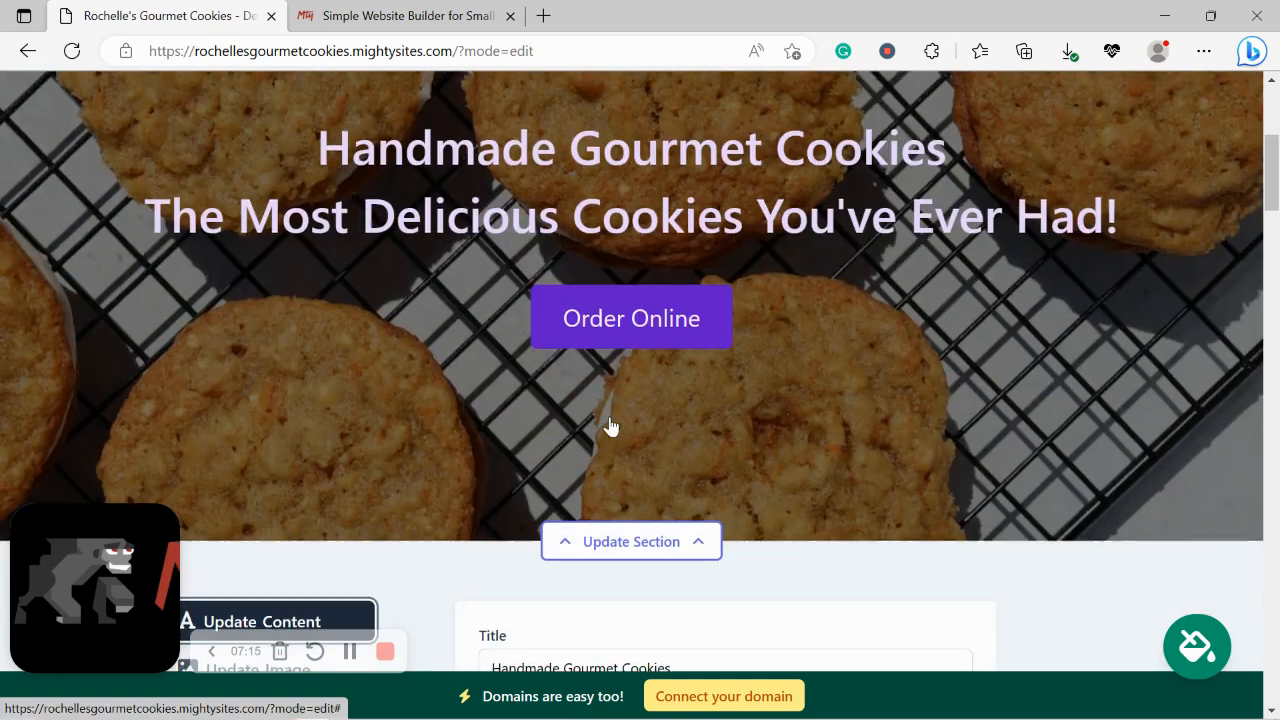
pyautogui.scroll(-5, 610, 418)
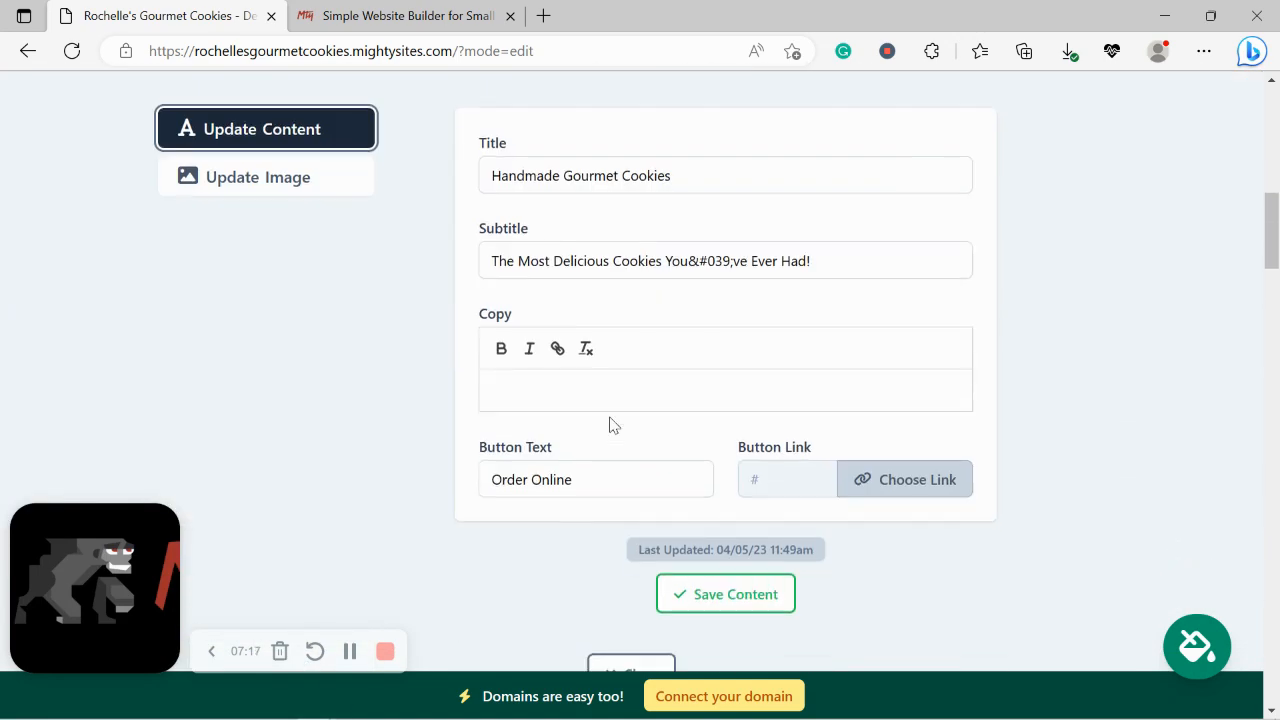
pyautogui.tripleClick(585, 480)
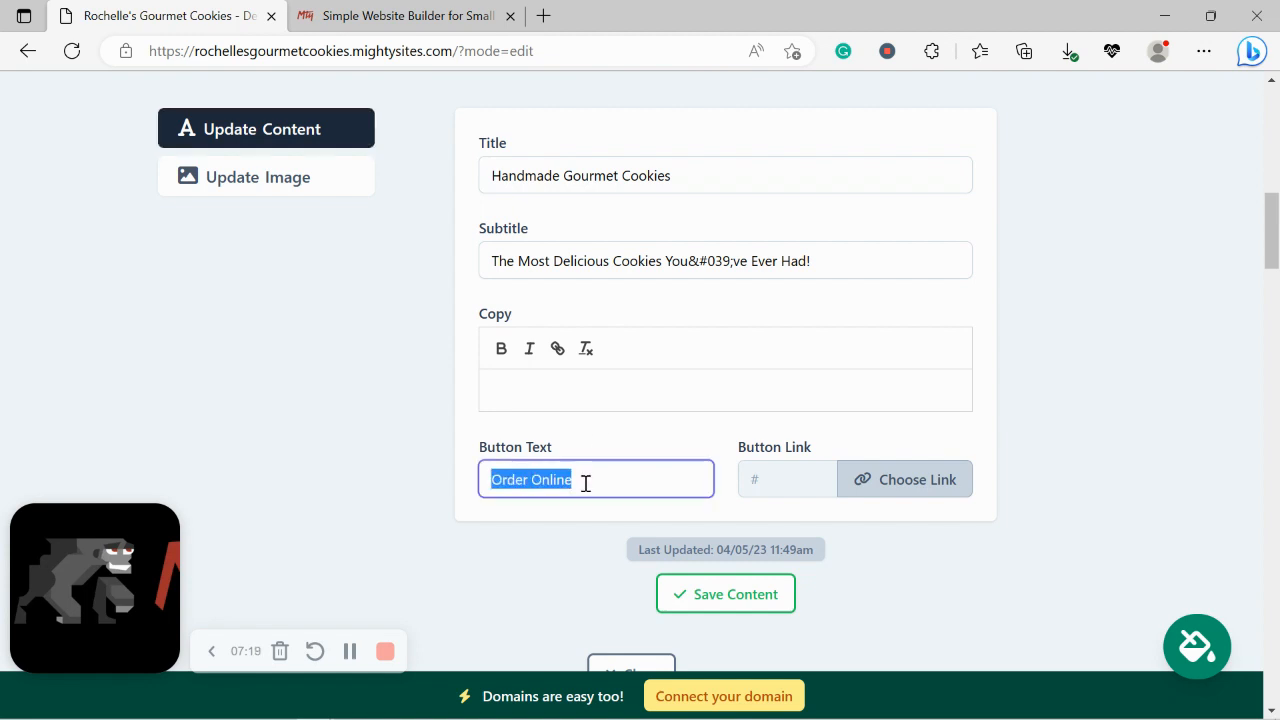
pyautogui.write('View our Menu')
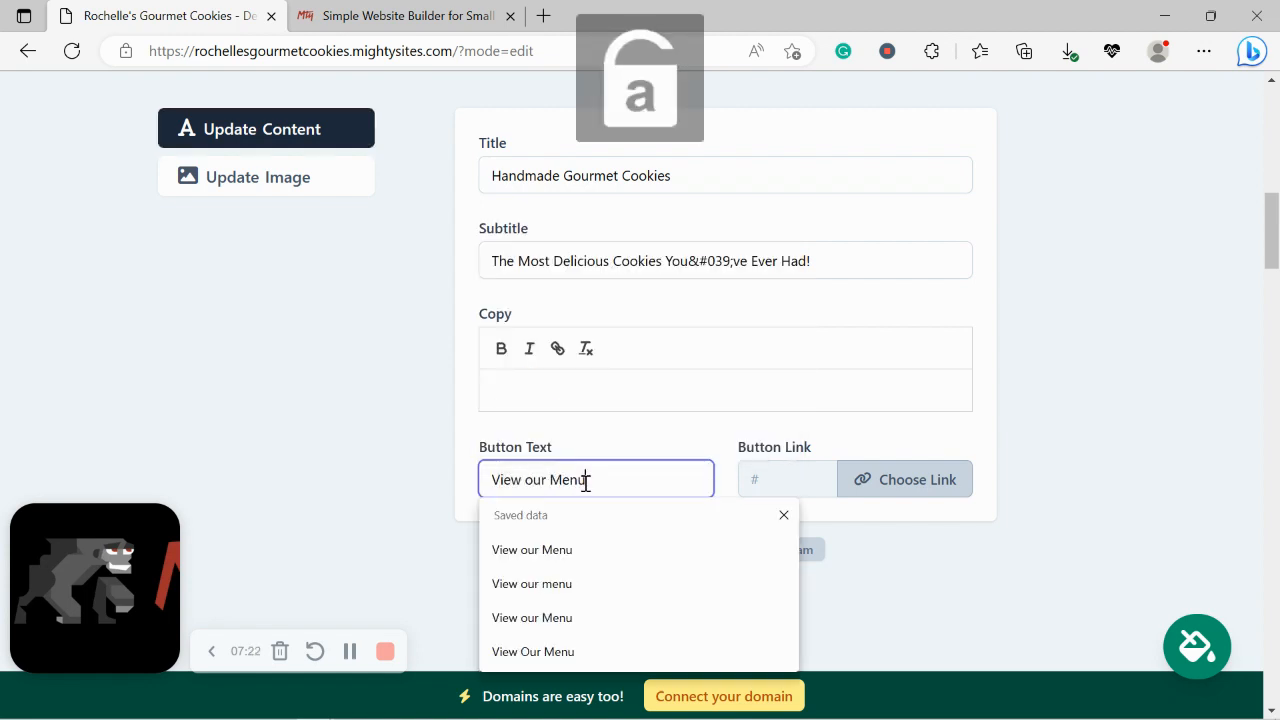
pyautogui.click(909, 480)
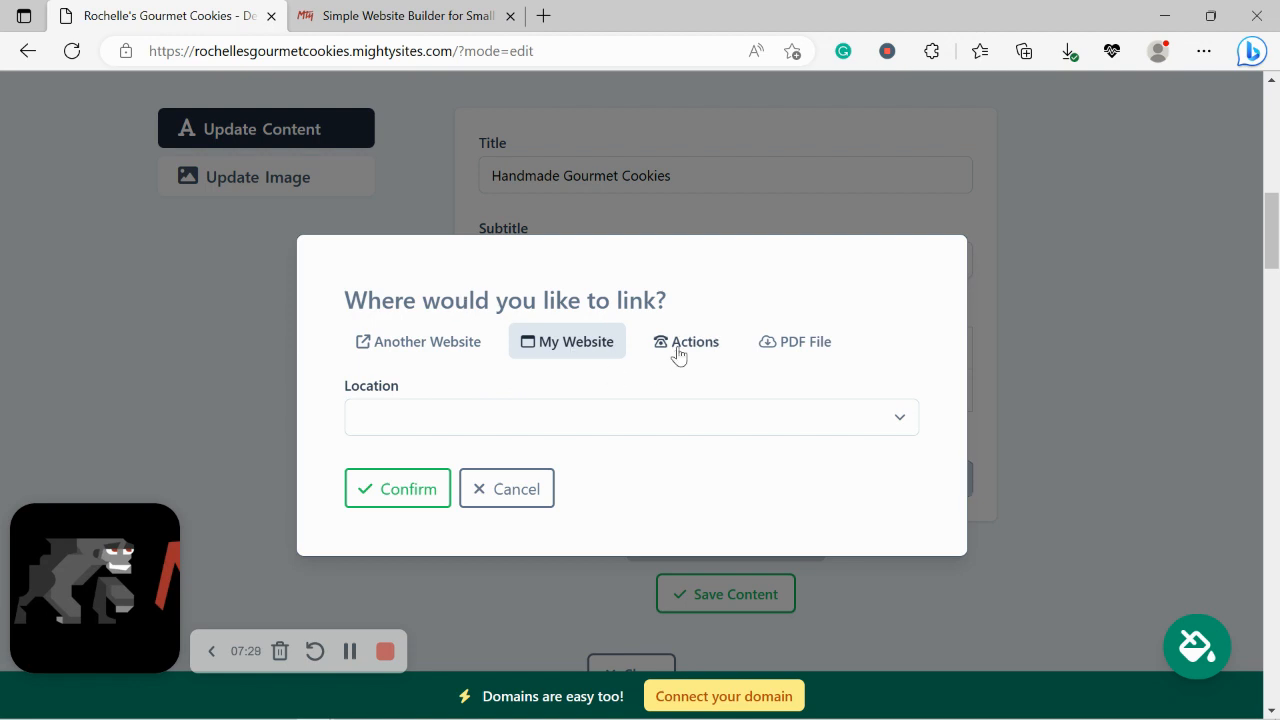
pyautogui.click(678, 350)
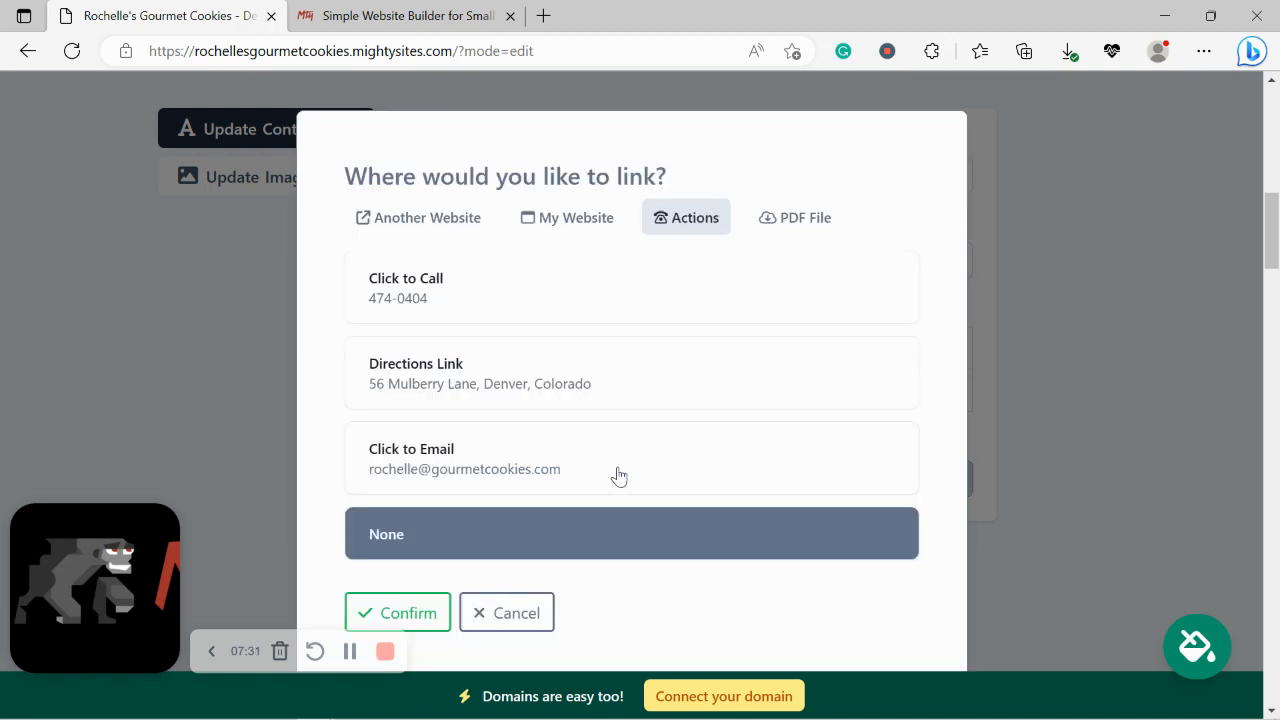
# Step: Upload Mighty_Menu.pdf as the View our Menu button's link and save the hero content
pyautogui.click(820, 230)
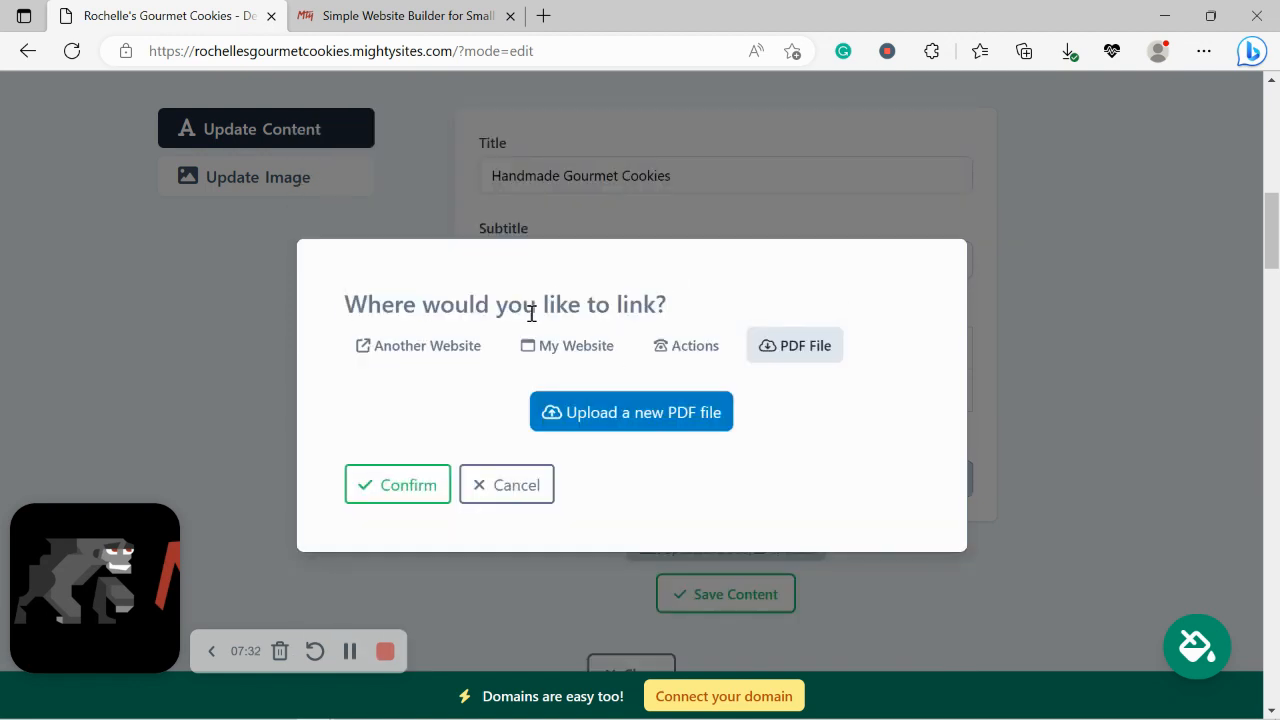
pyautogui.click(632, 418)
pyautogui.click(634, 484)
pyautogui.click(650, 415)
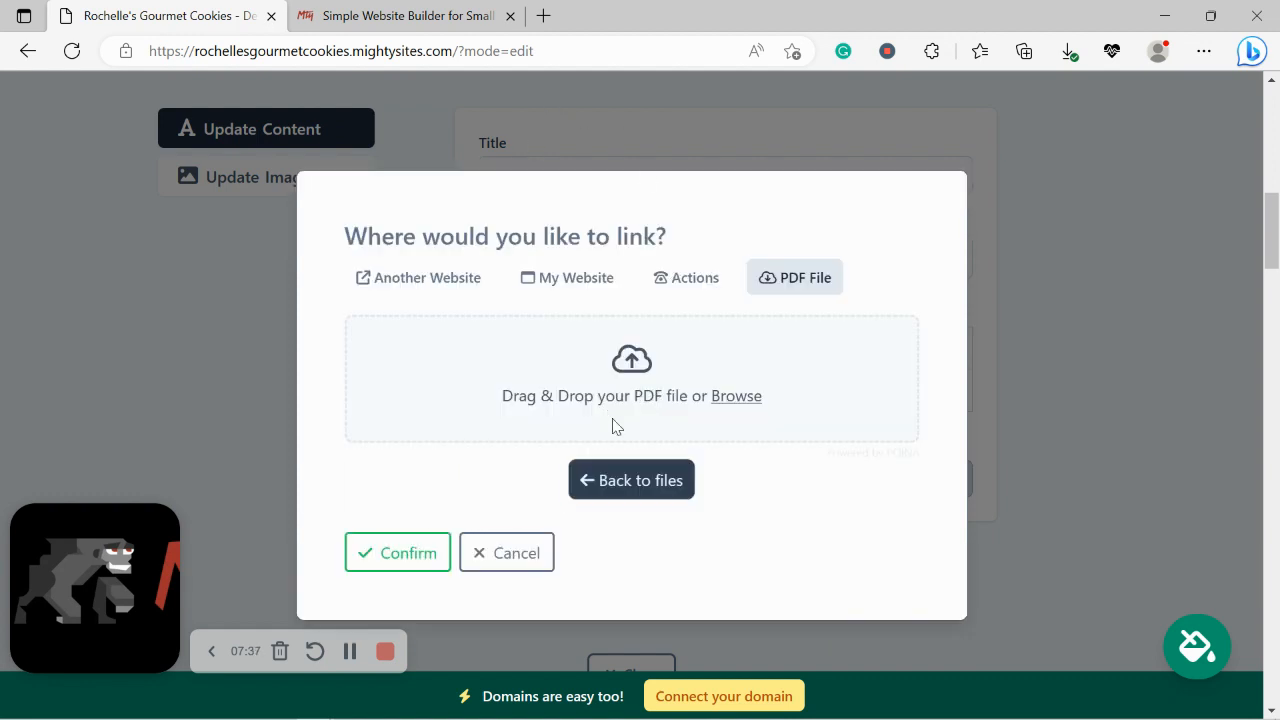
pyautogui.click(634, 480)
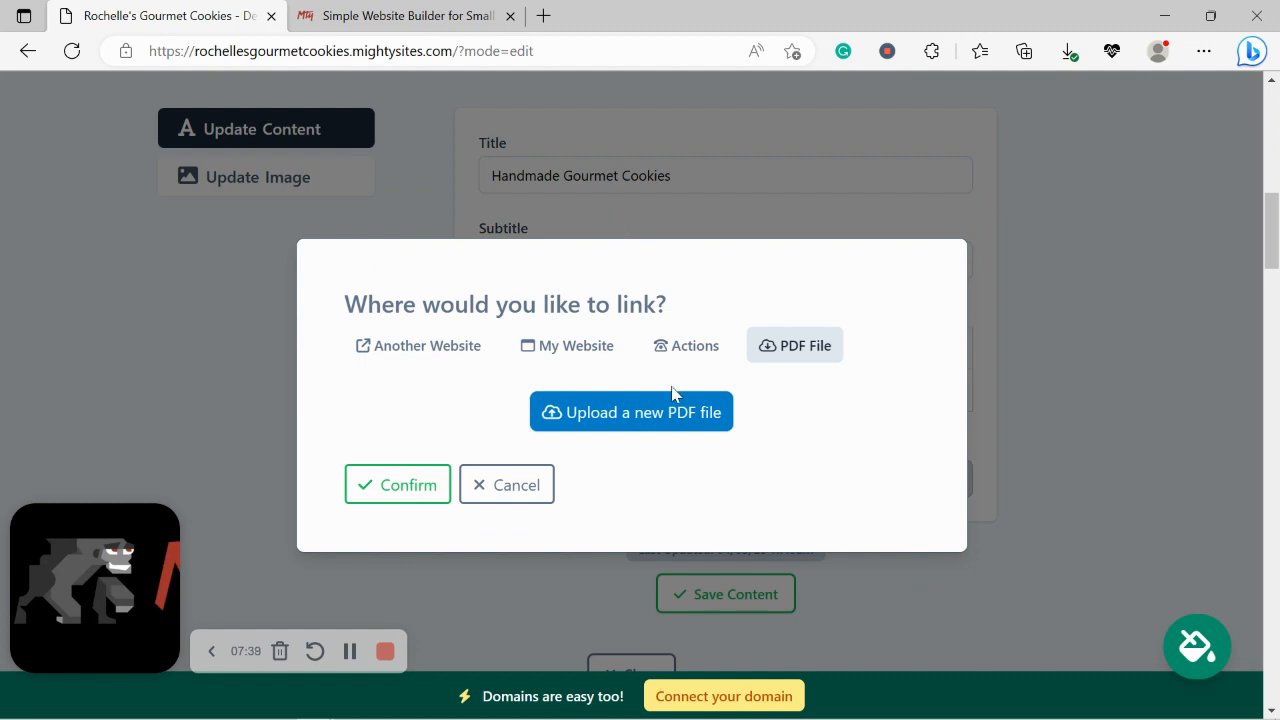
pyautogui.click(670, 425)
pyautogui.click(746, 392)
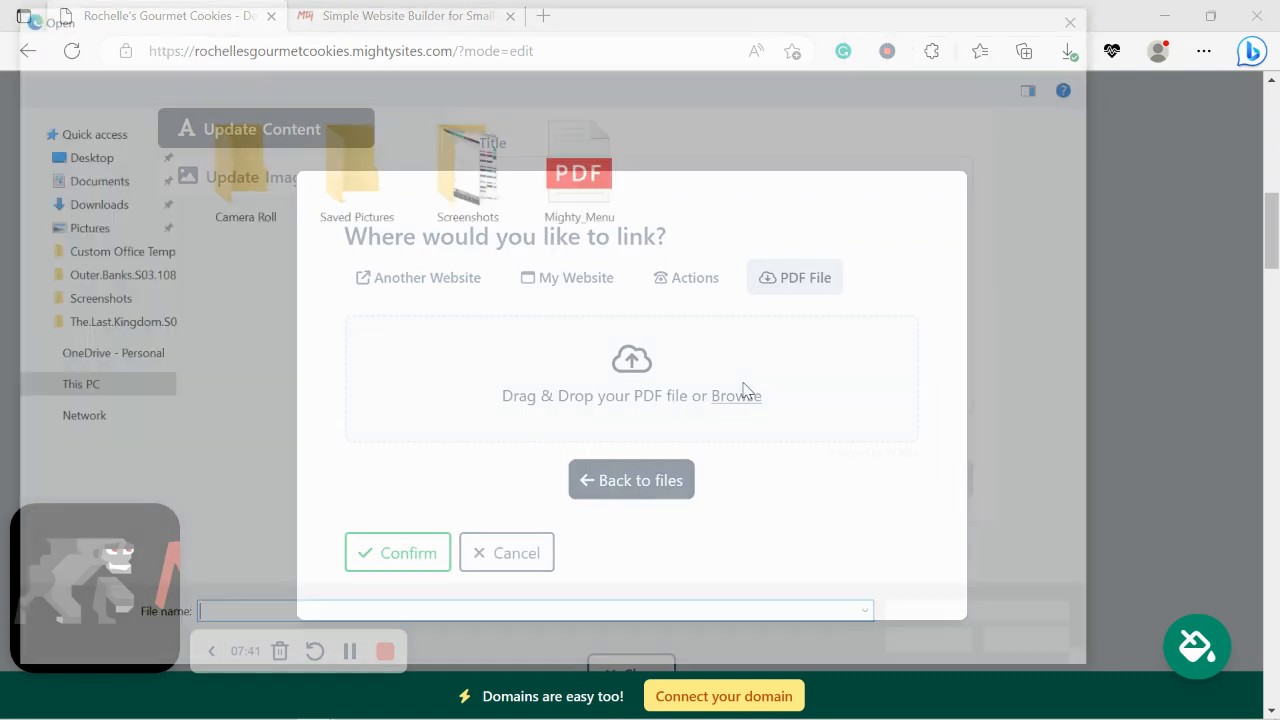
pyautogui.doubleClick(593, 181)
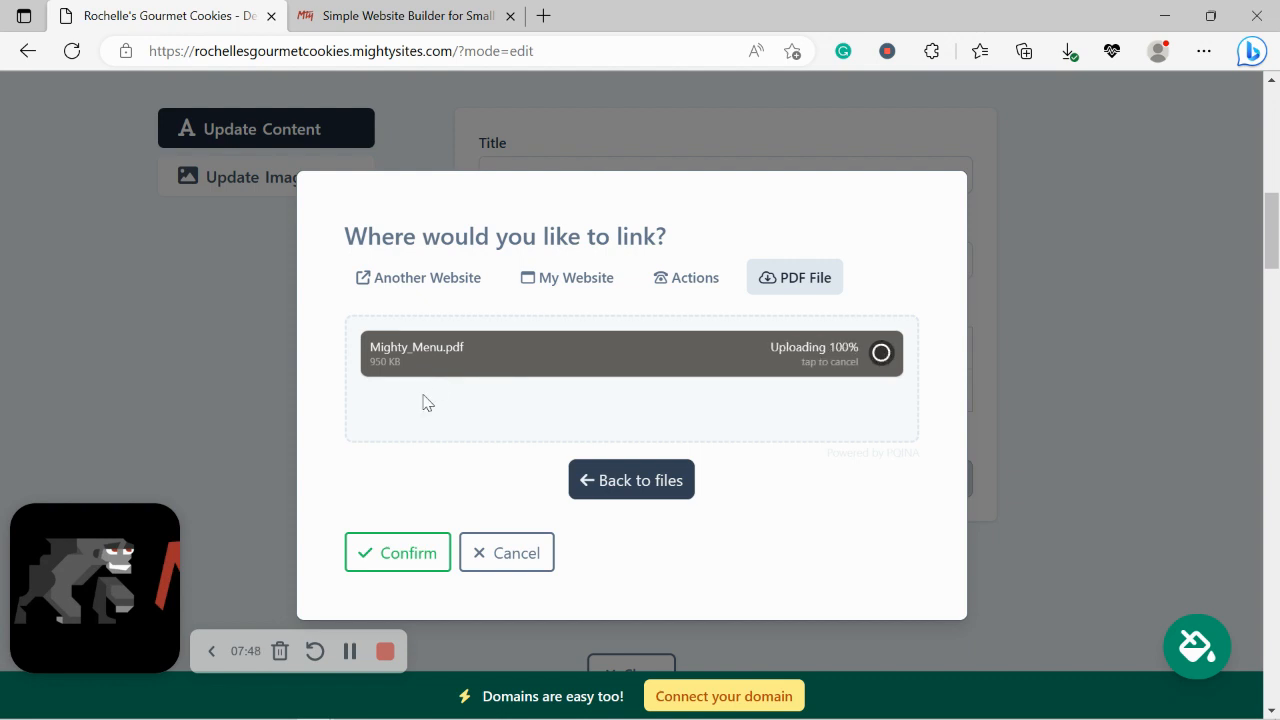
pyautogui.click(398, 552)
pyautogui.click(746, 597)
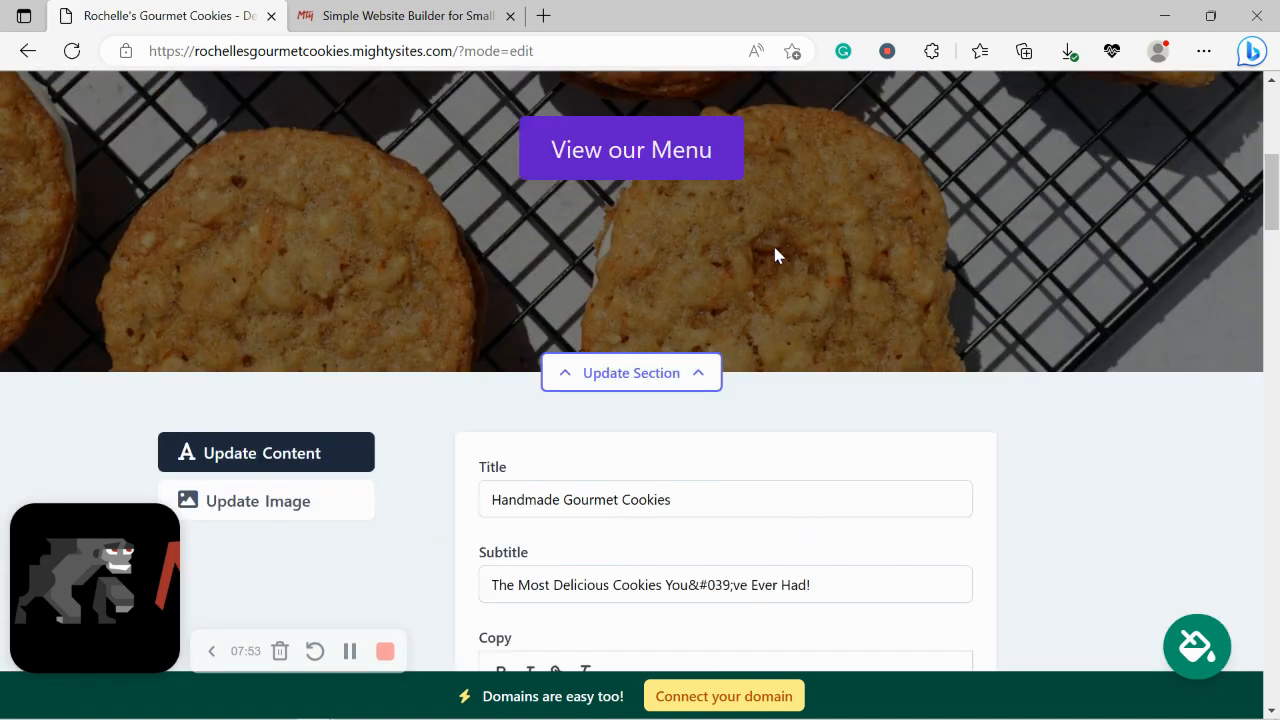
pyautogui.scroll(-10, 651, 271)
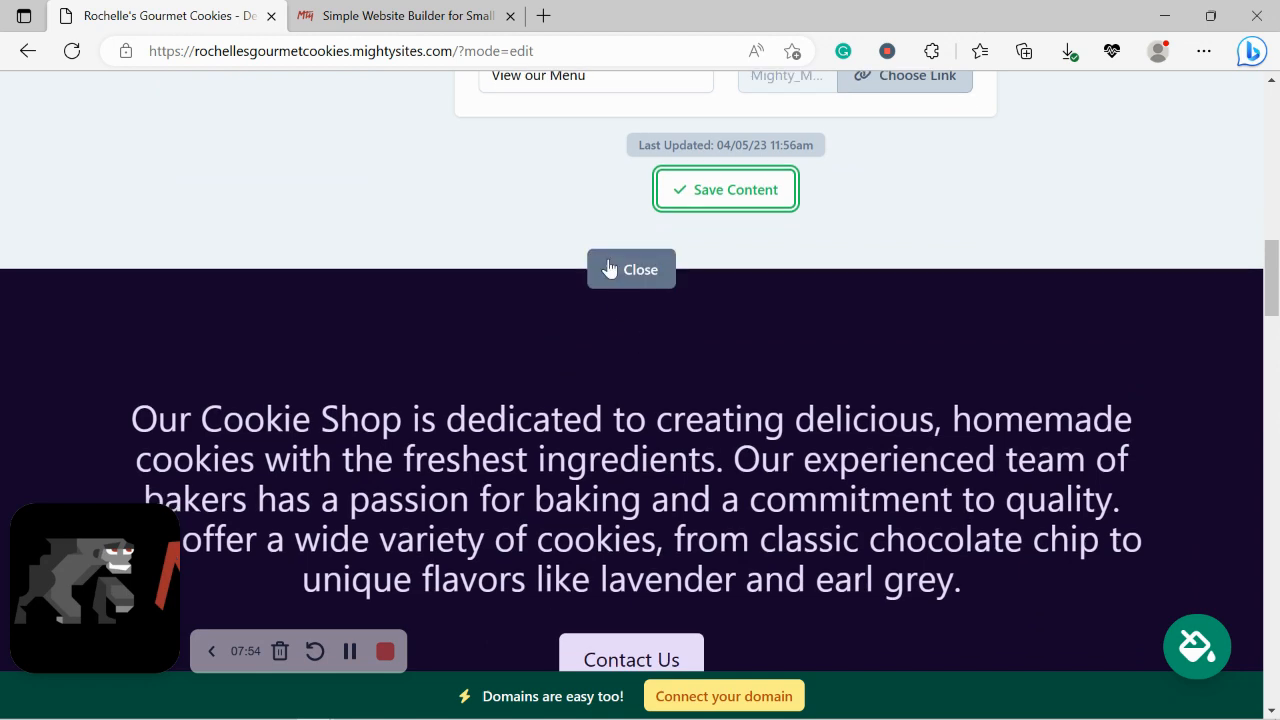
pyautogui.click(610, 272)
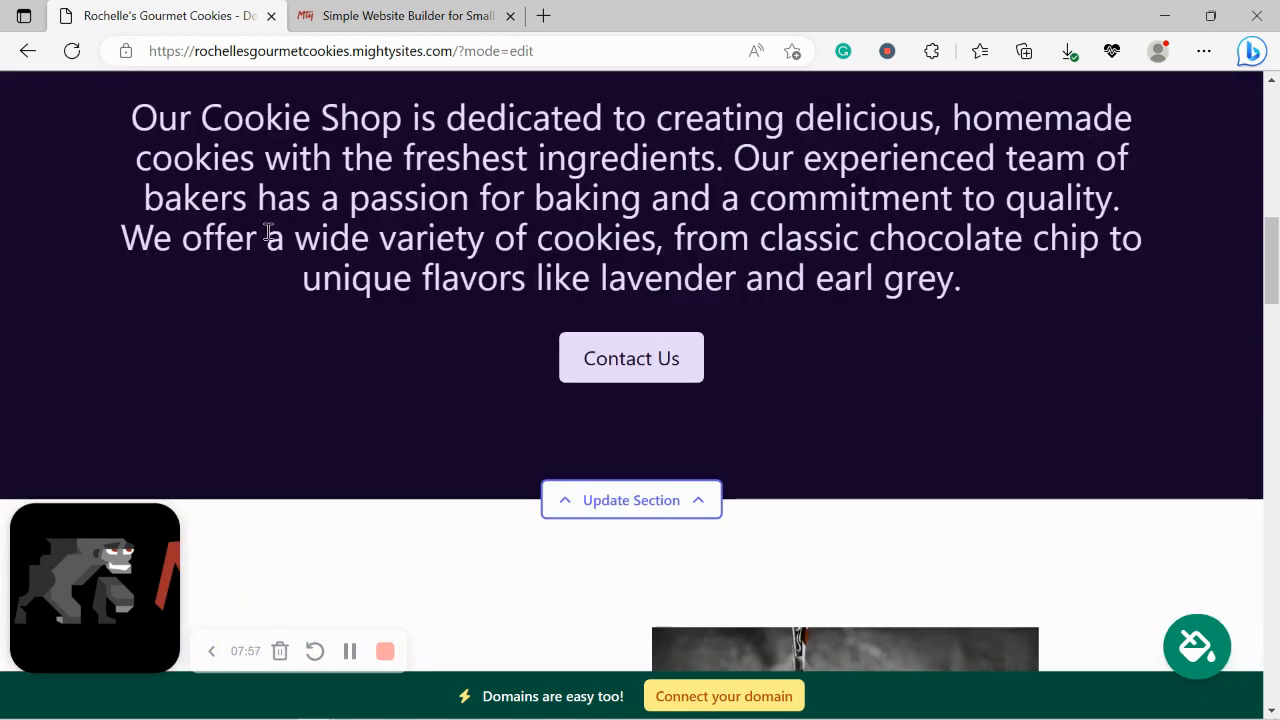
pyautogui.moveTo(70, 140); pyautogui.dragTo(697, 316)
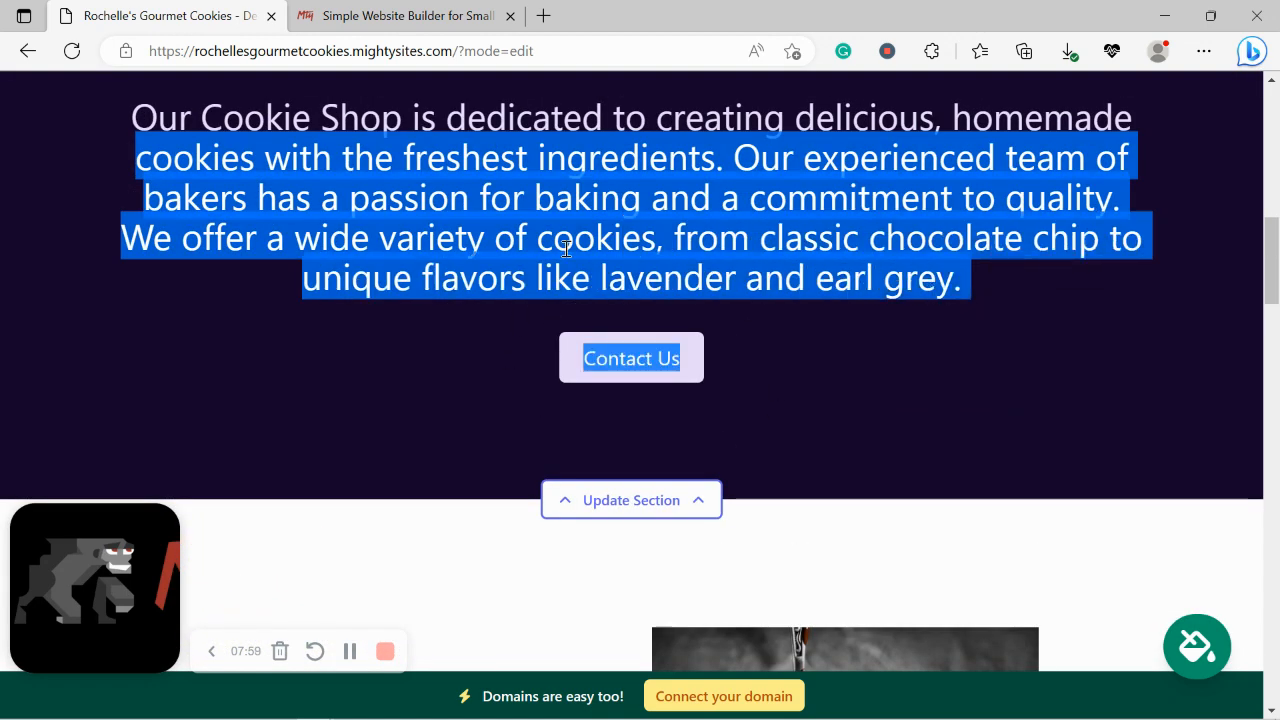
pyautogui.click(904, 457)
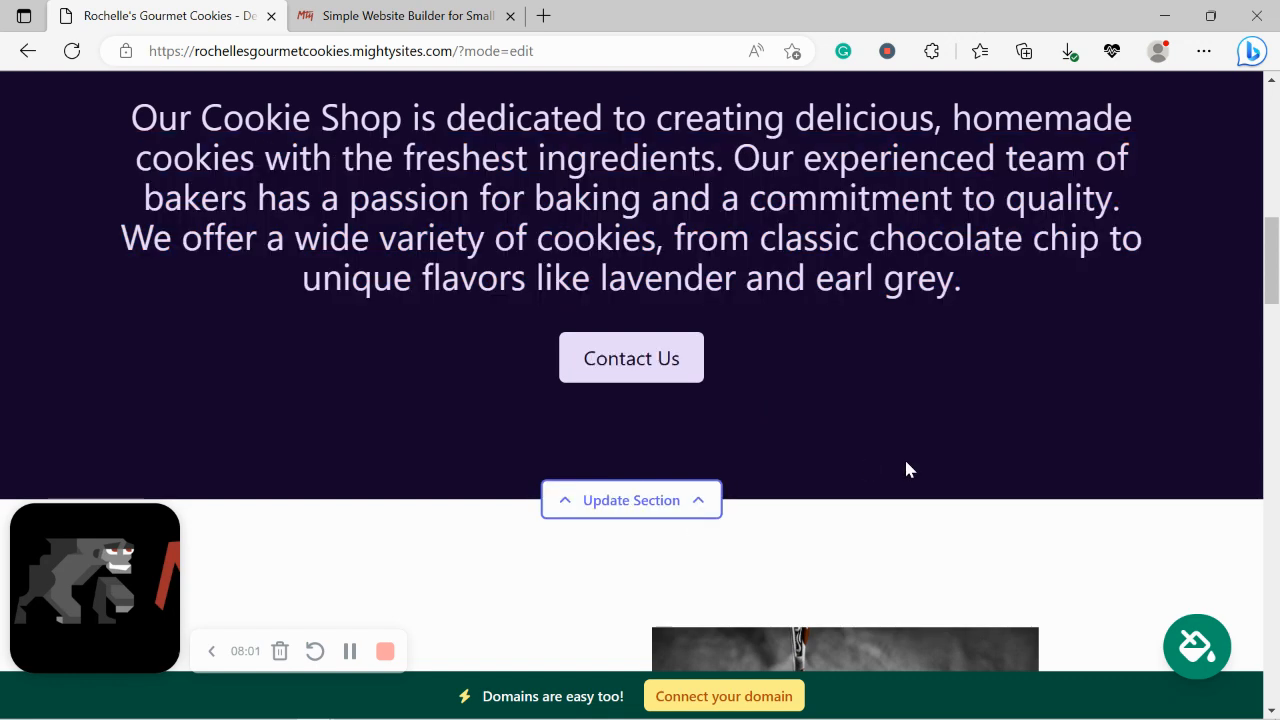
pyautogui.scroll(-3, 905, 460)
pyautogui.scroll(-2, 905, 465)
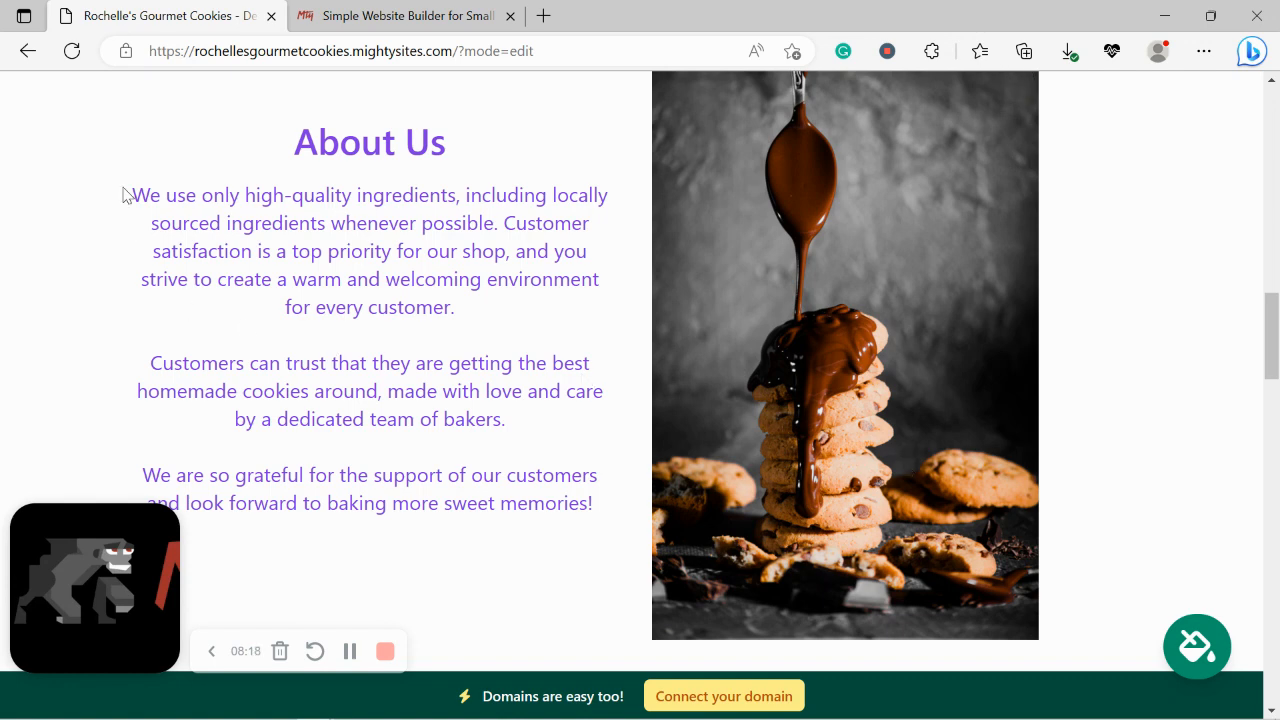
pyautogui.moveTo(128, 195); pyautogui.dragTo(594, 520)
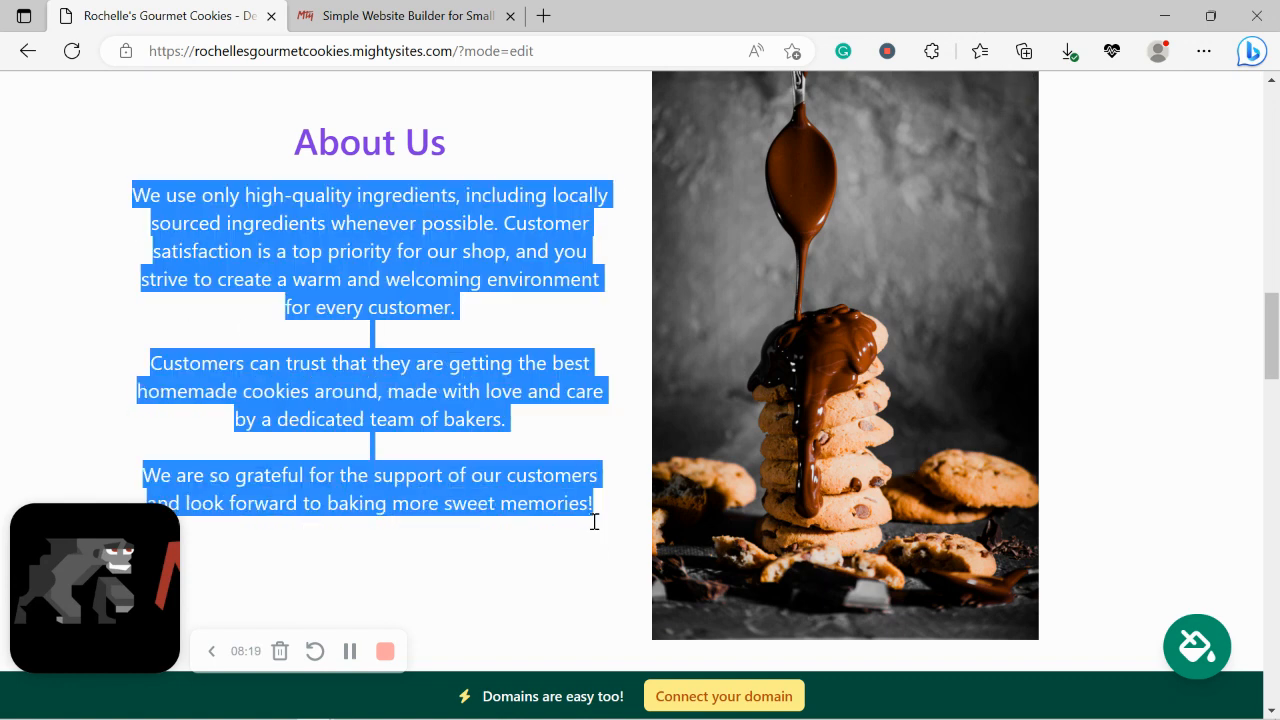
pyautogui.click(565, 572)
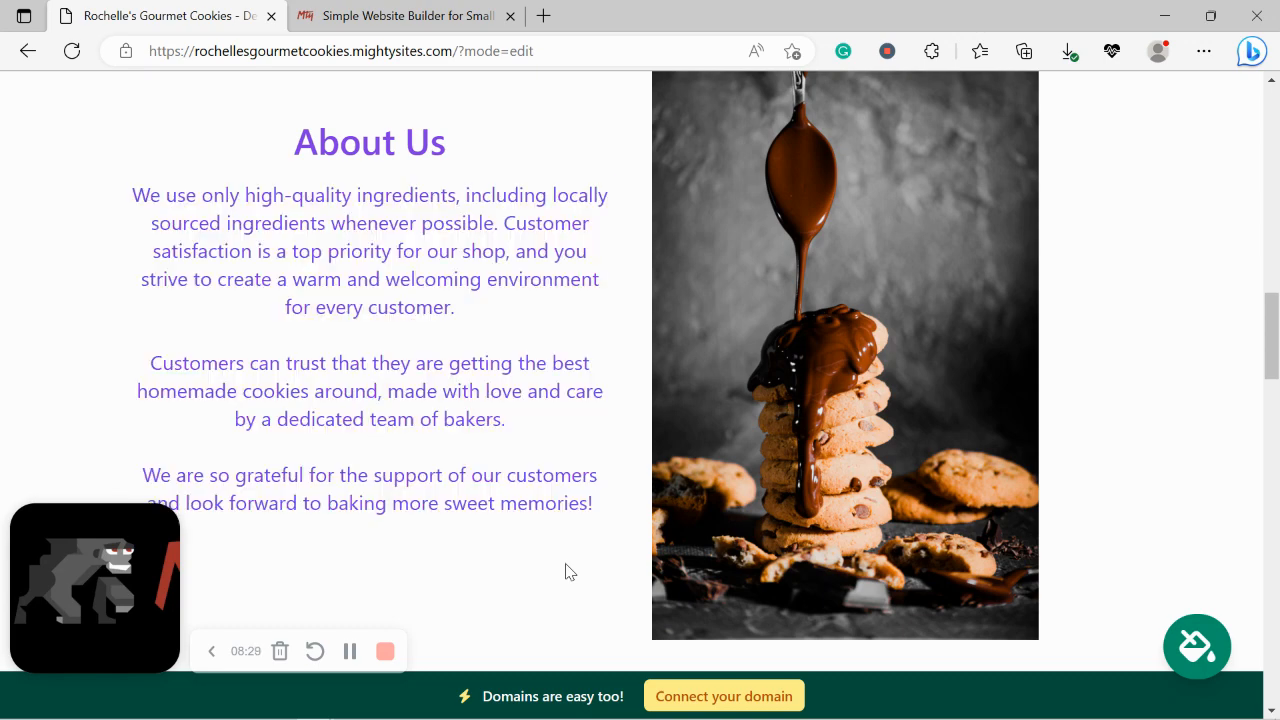
pyautogui.scroll(-3, 760, 400)
pyautogui.scroll(-7, 823, 369)
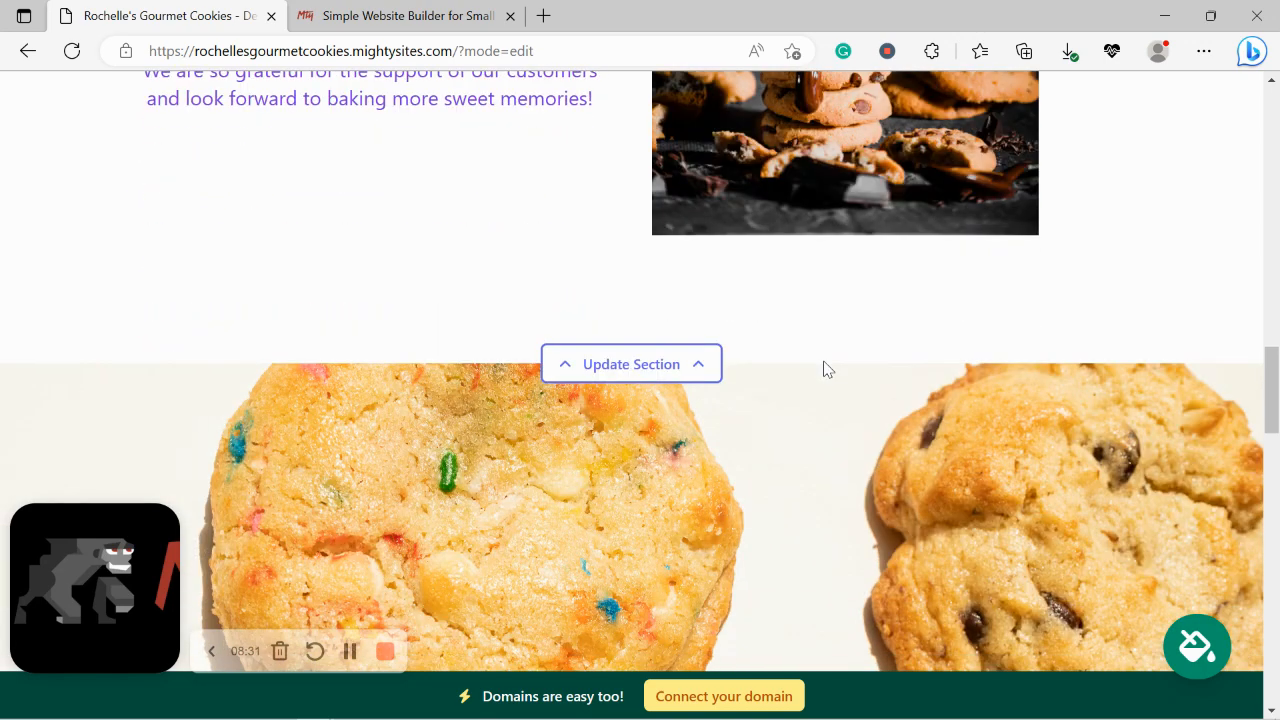
pyautogui.scroll(-5, 823, 369)
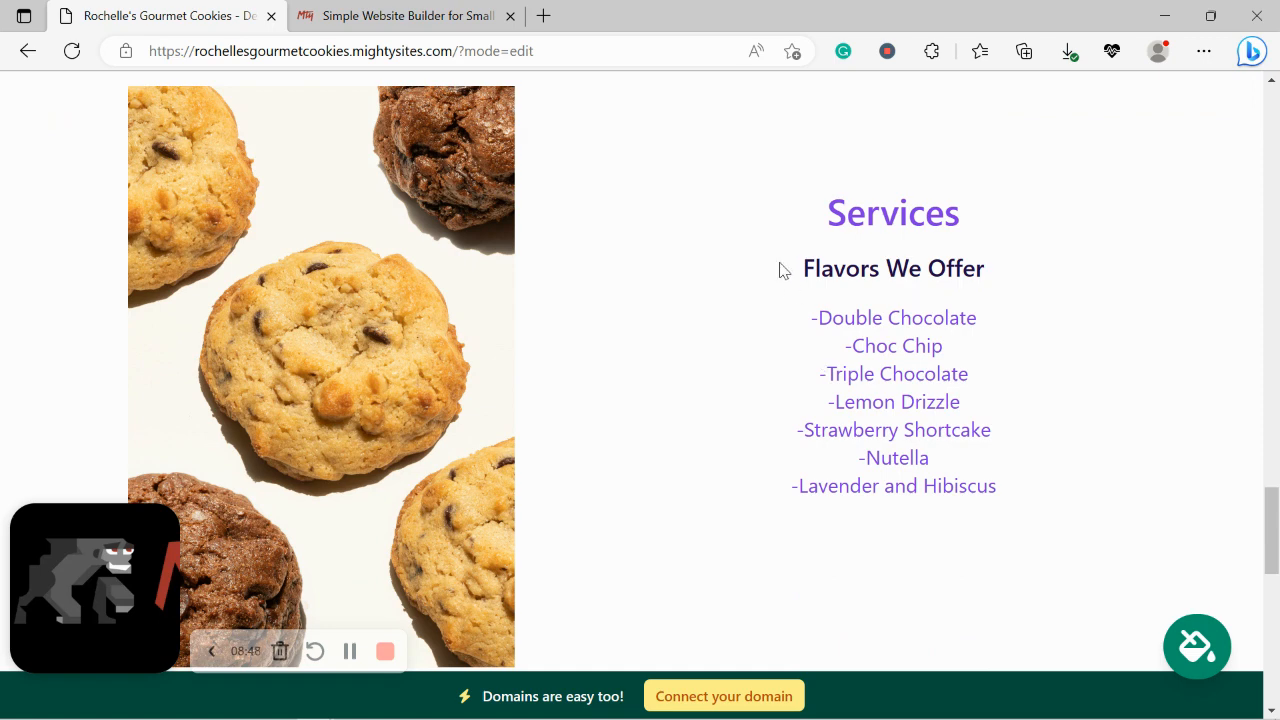
# Step: Highlight and review the Flavors We Offer list and the shop address text
pyautogui.moveTo(780, 268); pyautogui.dragTo(1000, 574)
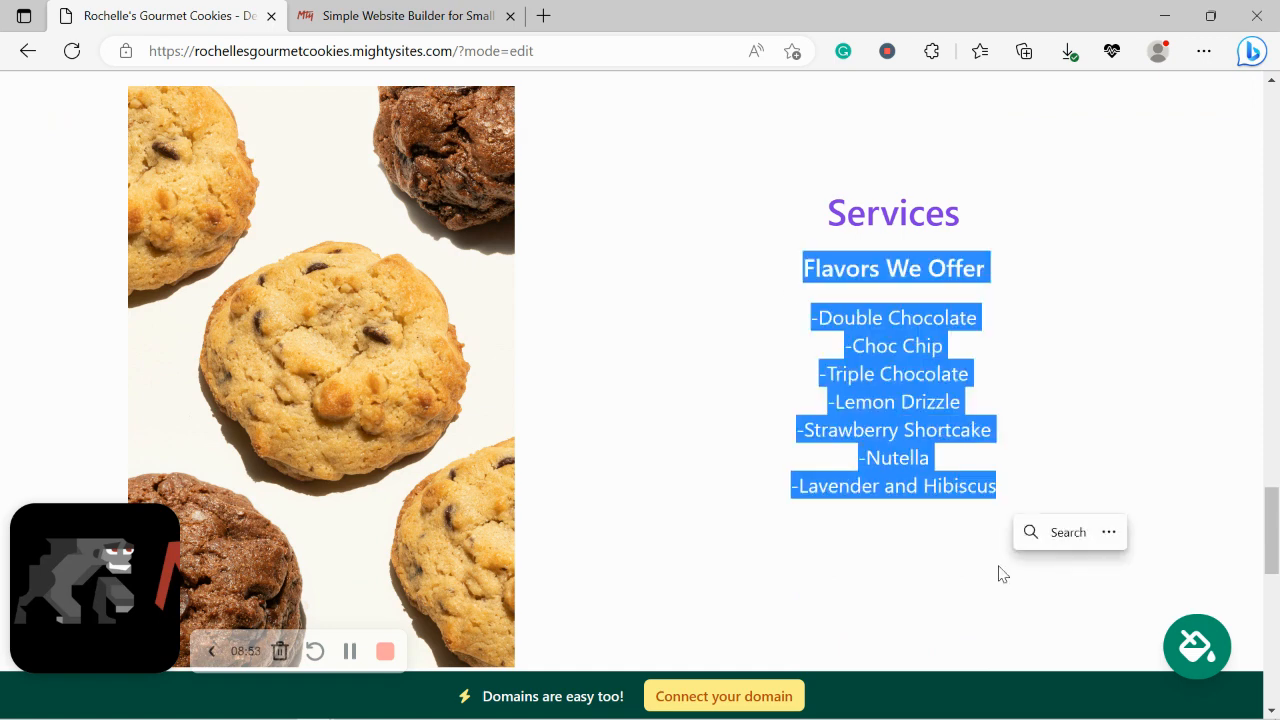
pyautogui.click(701, 547)
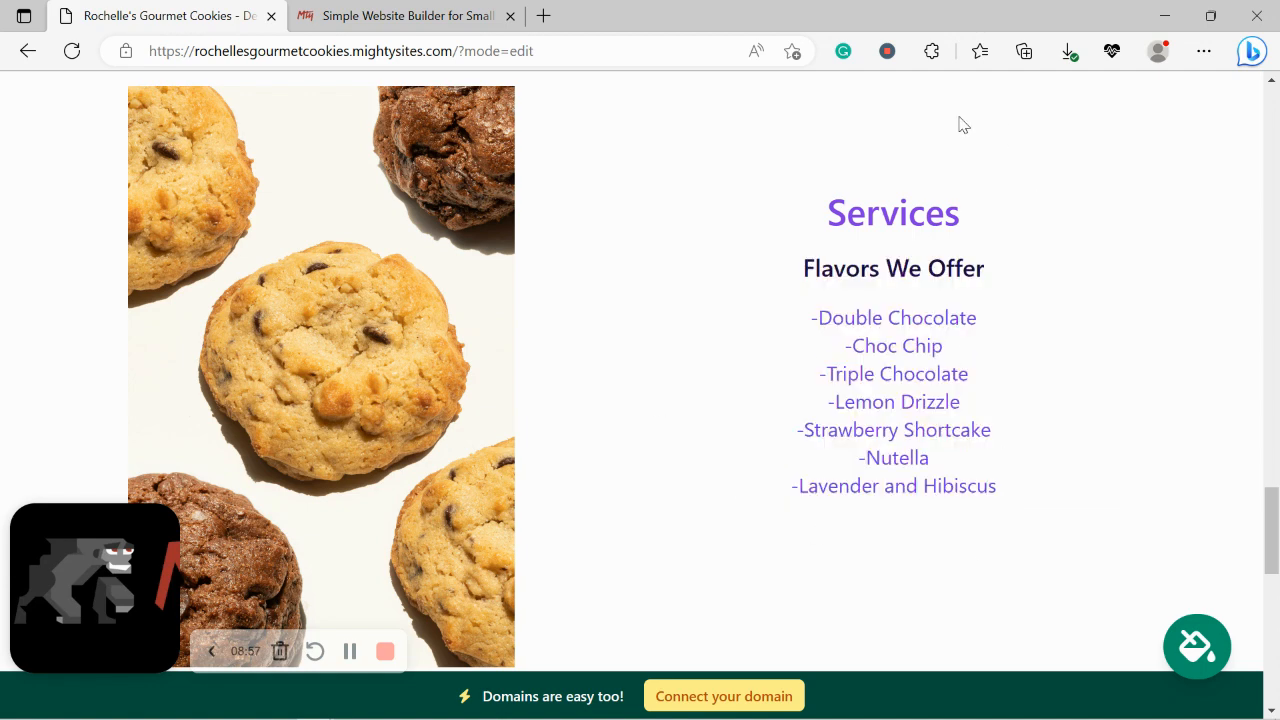
pyautogui.scroll(-6, 958, 124)
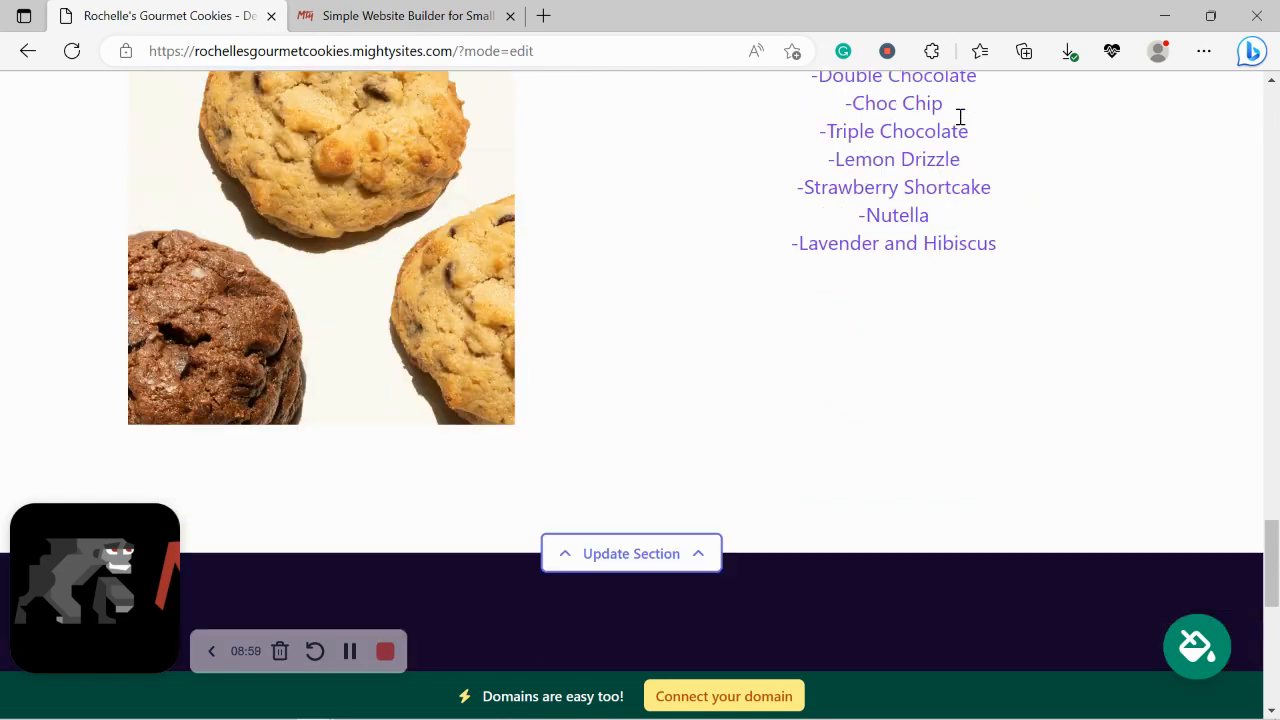
pyautogui.scroll(-2, 961, 124)
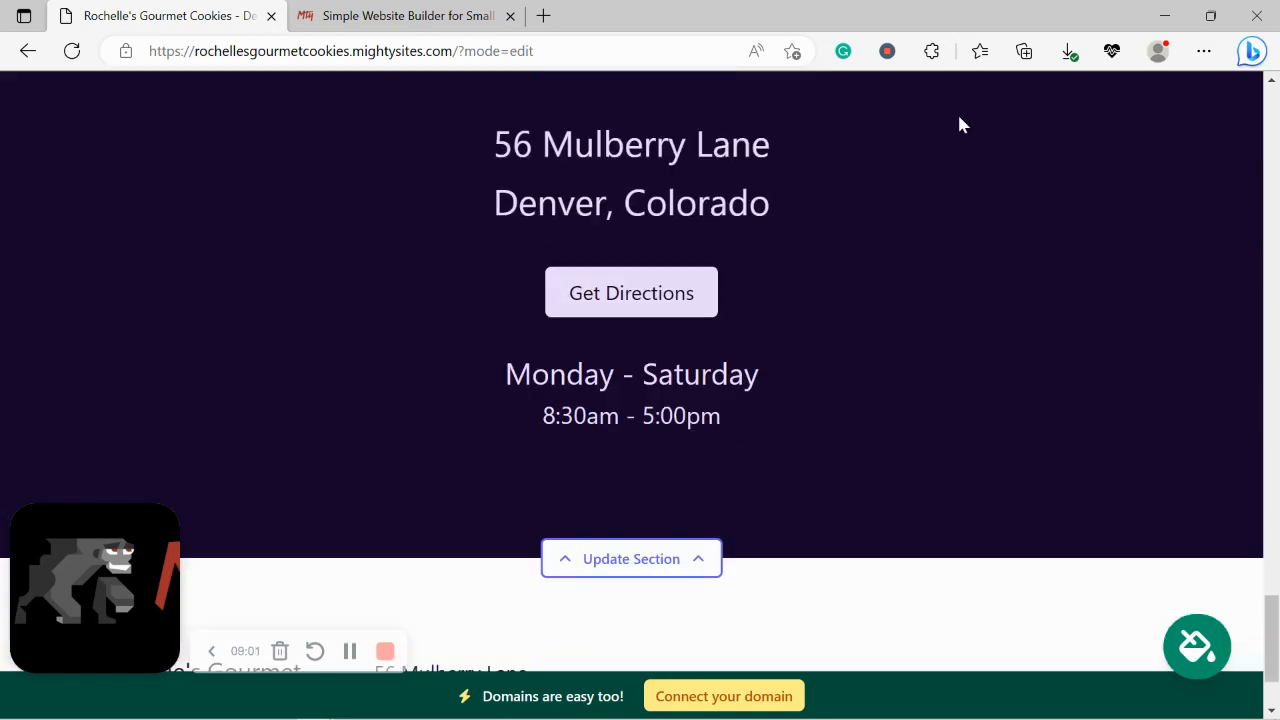
pyautogui.moveTo(420, 135); pyautogui.dragTo(575, 338)
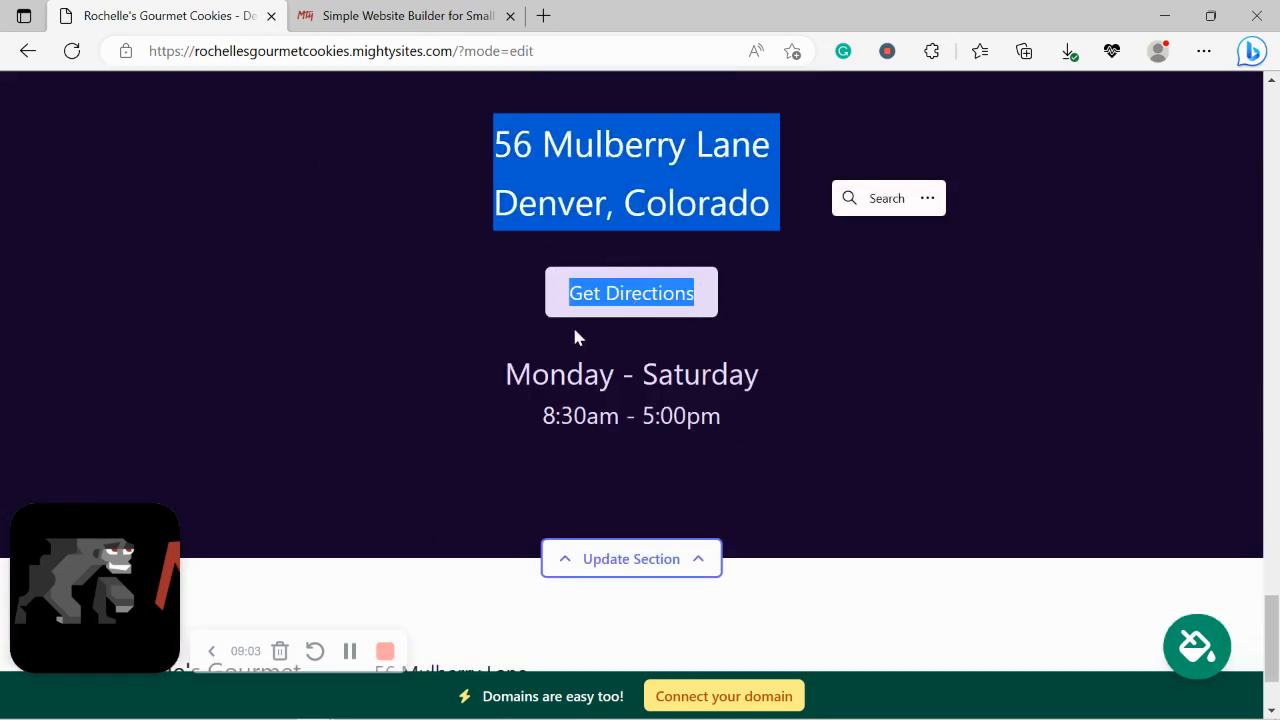
pyautogui.click(524, 355)
# Step: Scroll back to Services and use the bottom banner's Connect your domain button
pyautogui.scroll(-2, 743, 580)
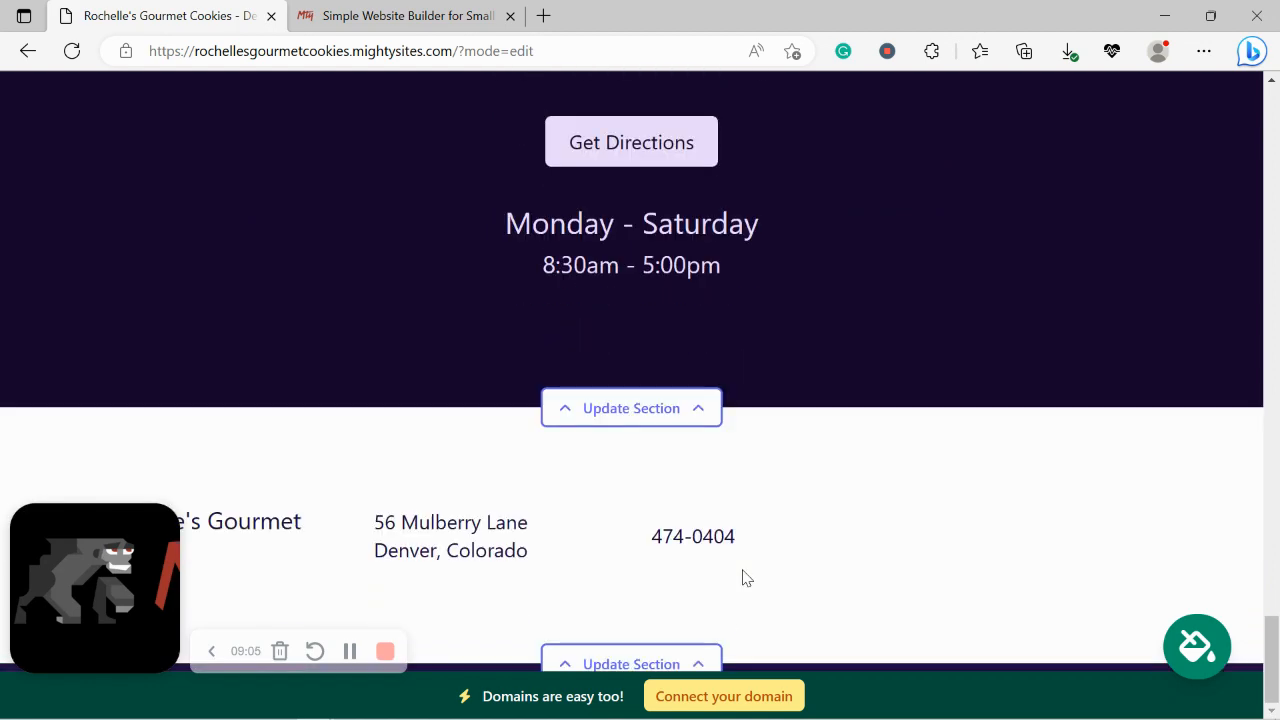
pyautogui.scroll(8, 743, 578)
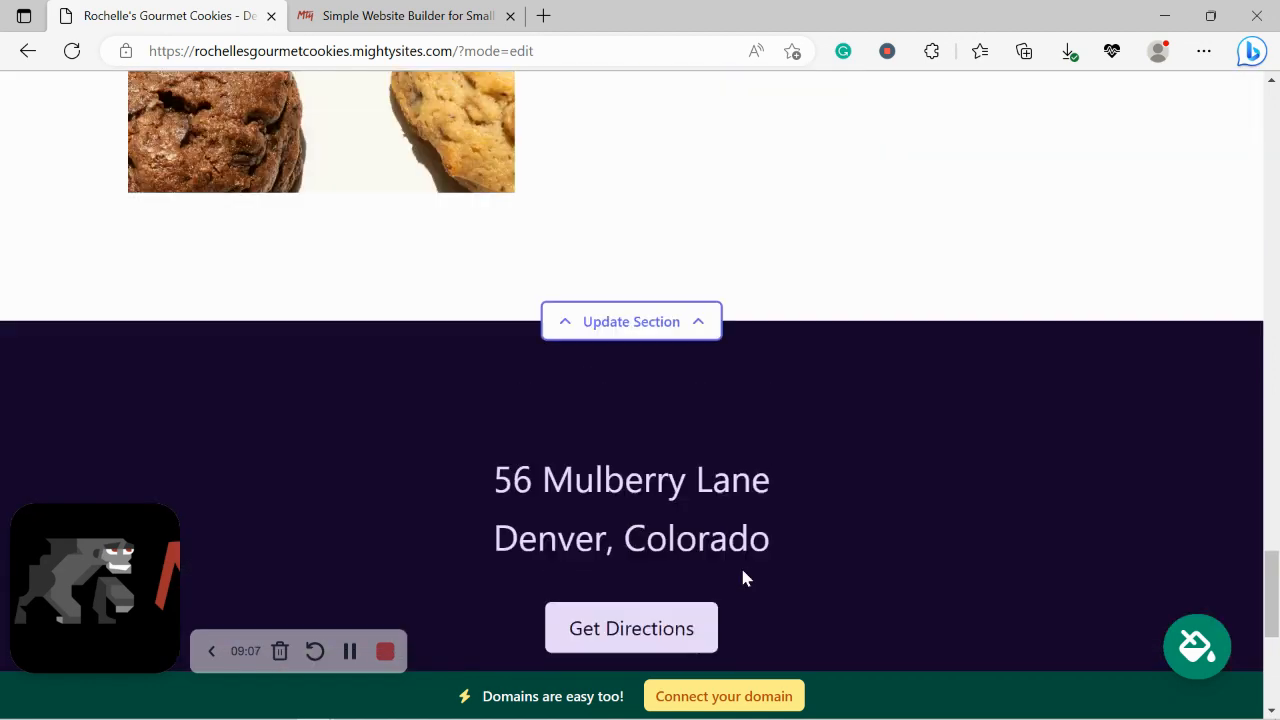
pyautogui.scroll(3, 743, 578)
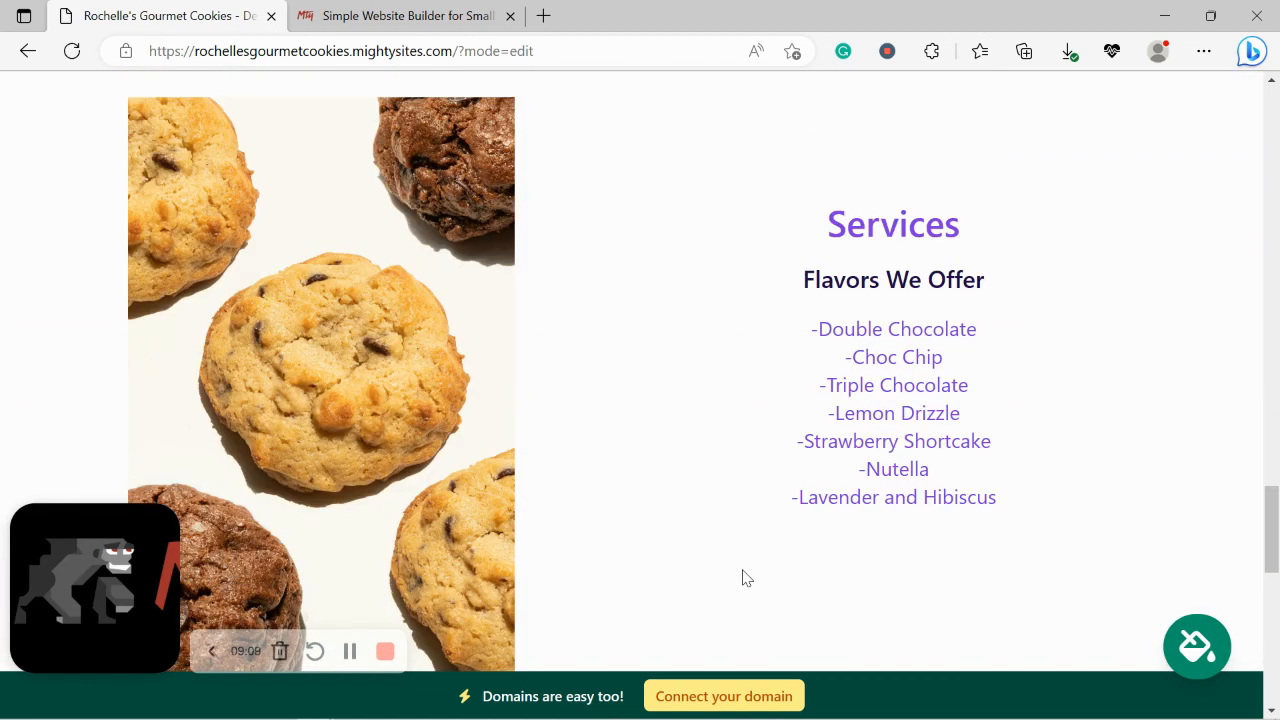
pyautogui.click(736, 698)
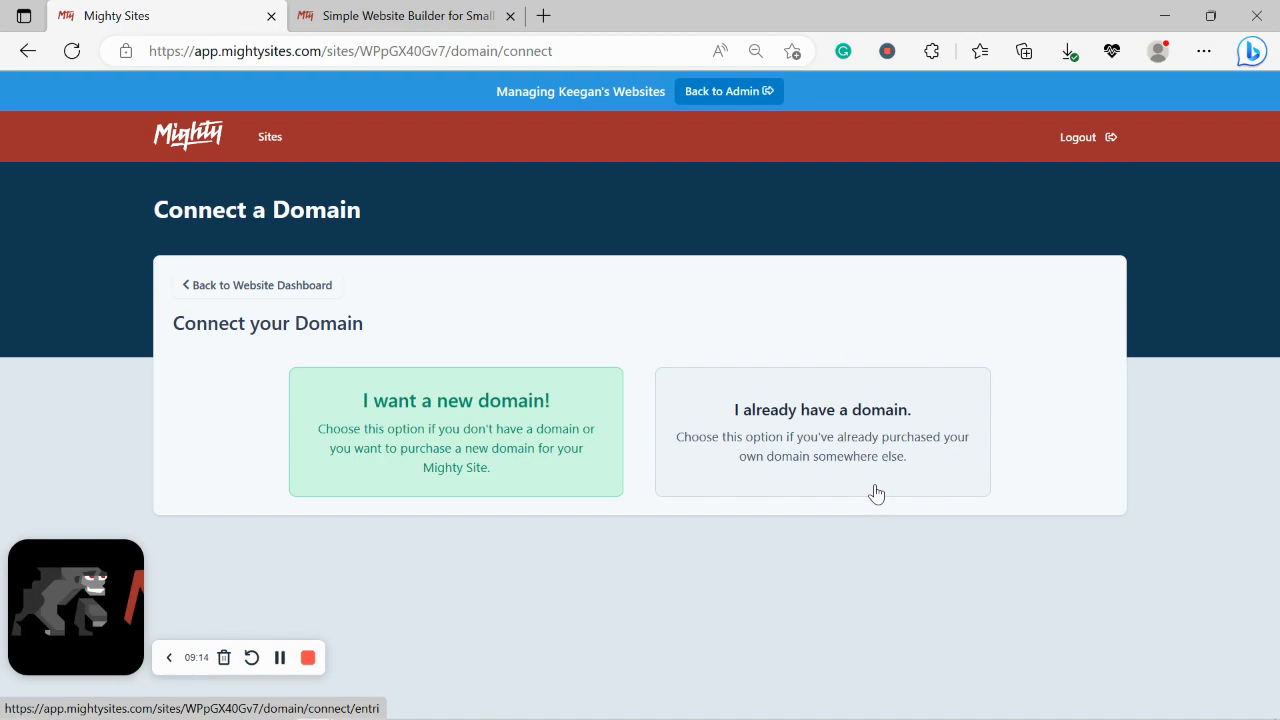
# Step: Browse the Small Business Marketing Blog articles in the second tab, then return to Connect a Domain
pyautogui.click(380, 9)
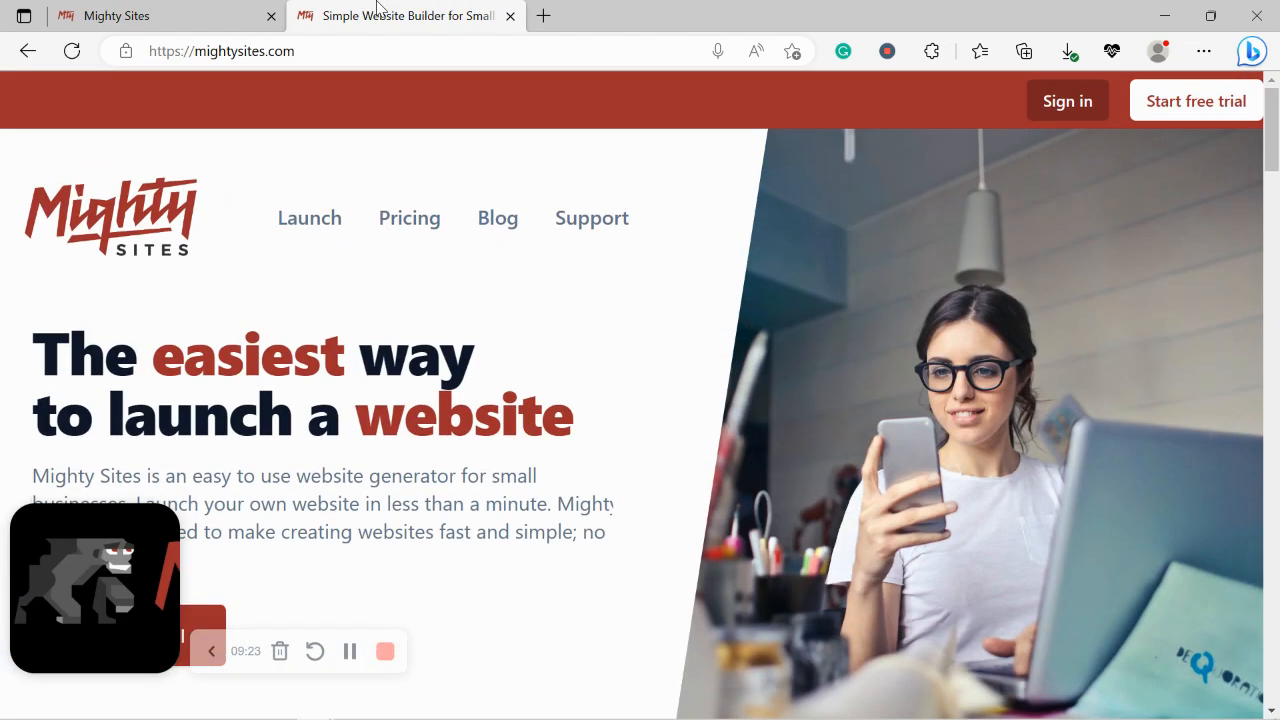
pyautogui.click(493, 226)
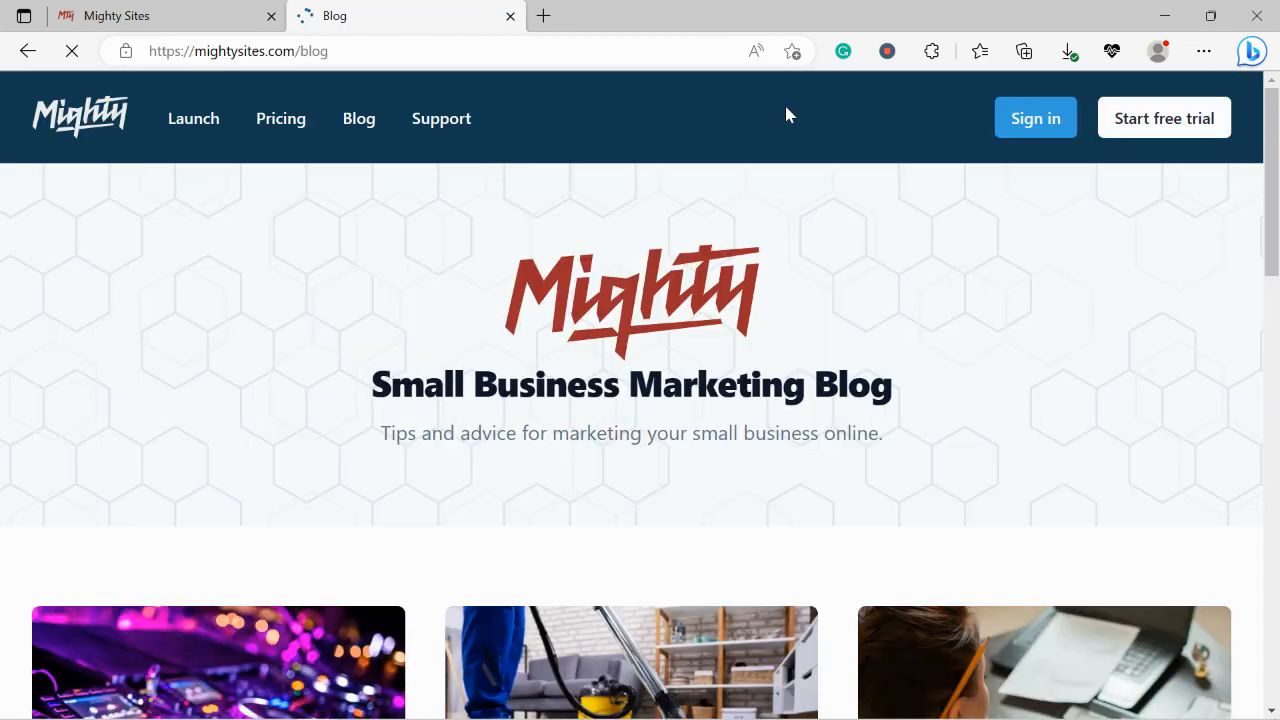
pyautogui.scroll(-2, 786, 115)
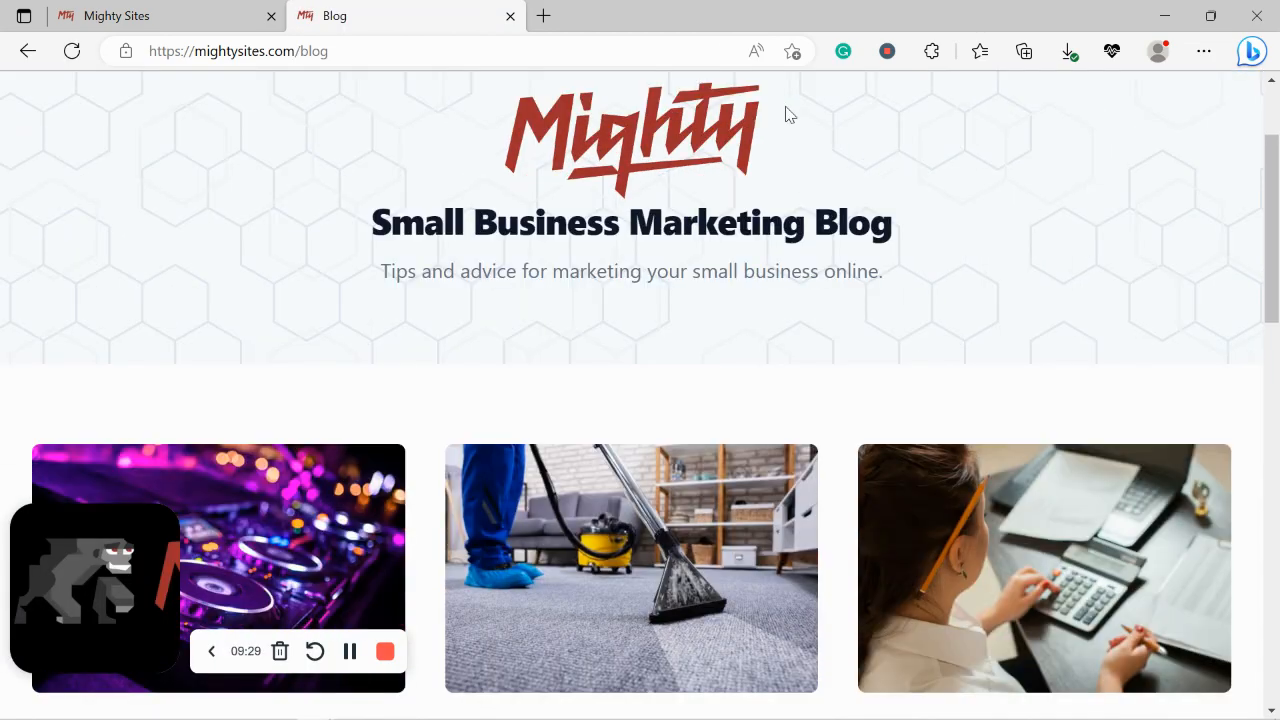
pyautogui.scroll(-6, 786, 115)
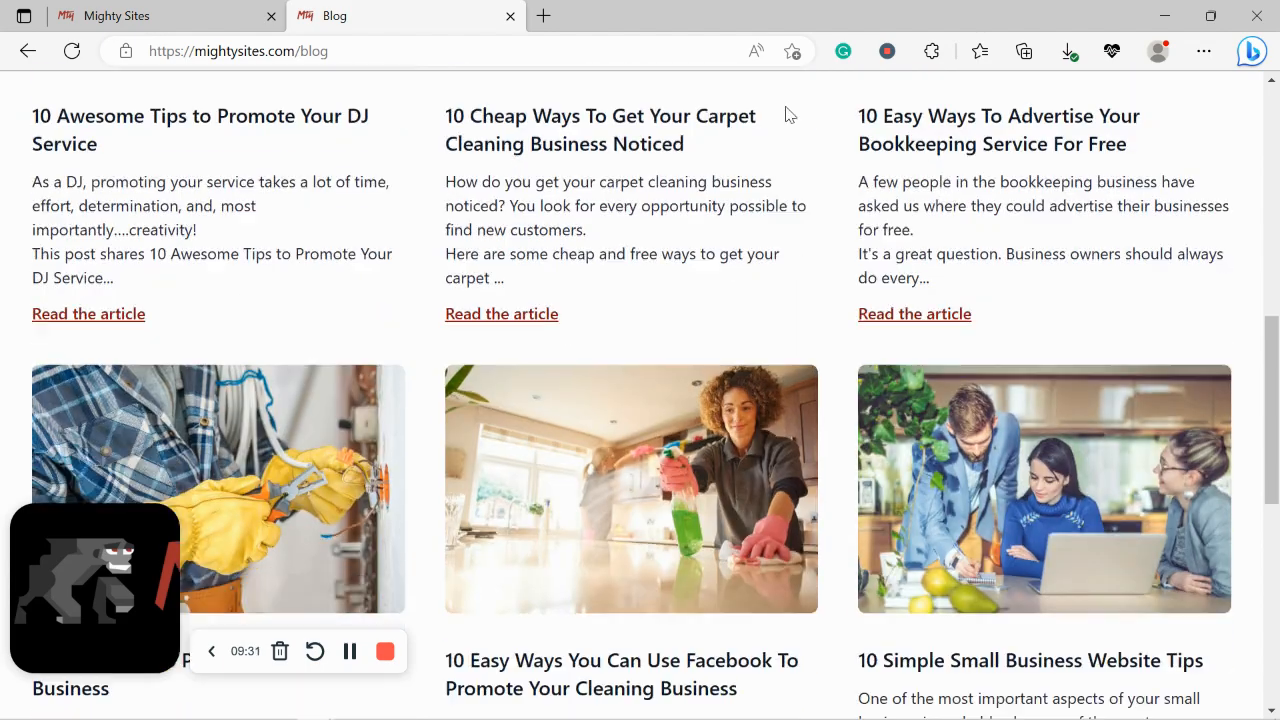
pyautogui.scroll(-3, 785, 113)
pyautogui.scroll(2, 785, 113)
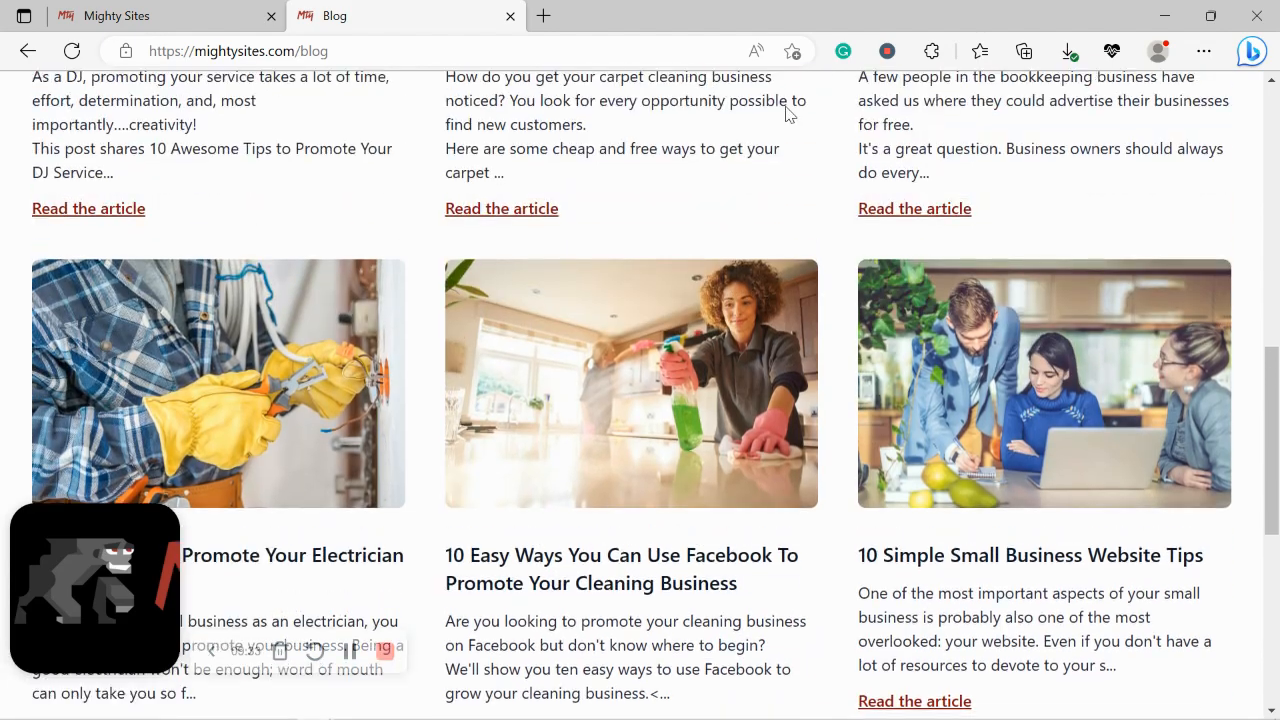
pyautogui.scroll(1, 786, 115)
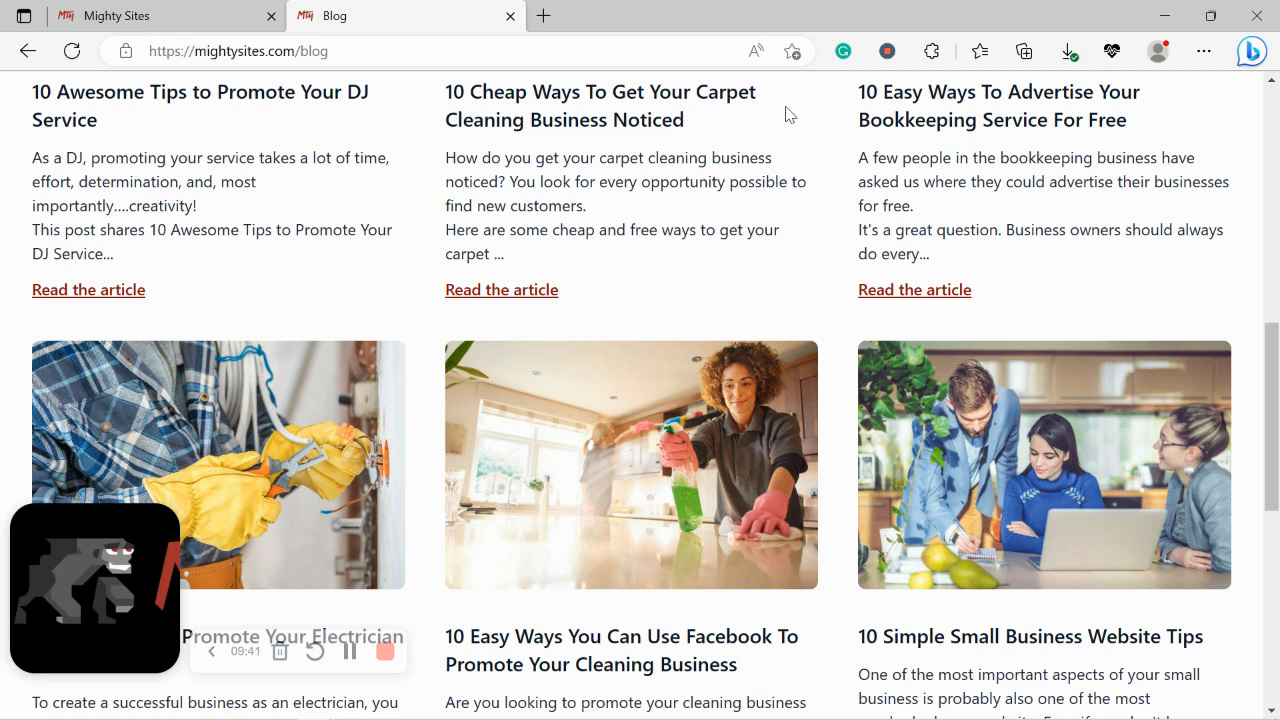
pyautogui.click(184, 10)
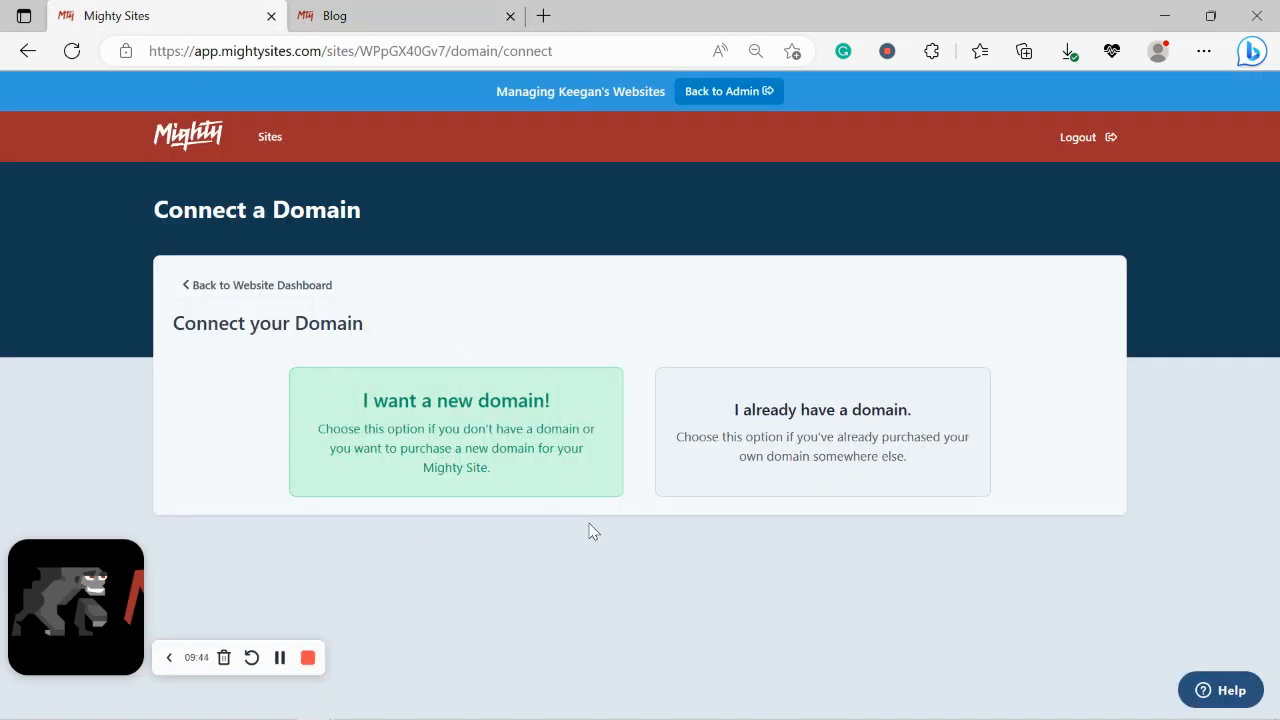
# Step: Open rochellesgourmetcookies.mightysites.com live from the dashboard and scroll down to About Us
pyautogui.click(283, 287)
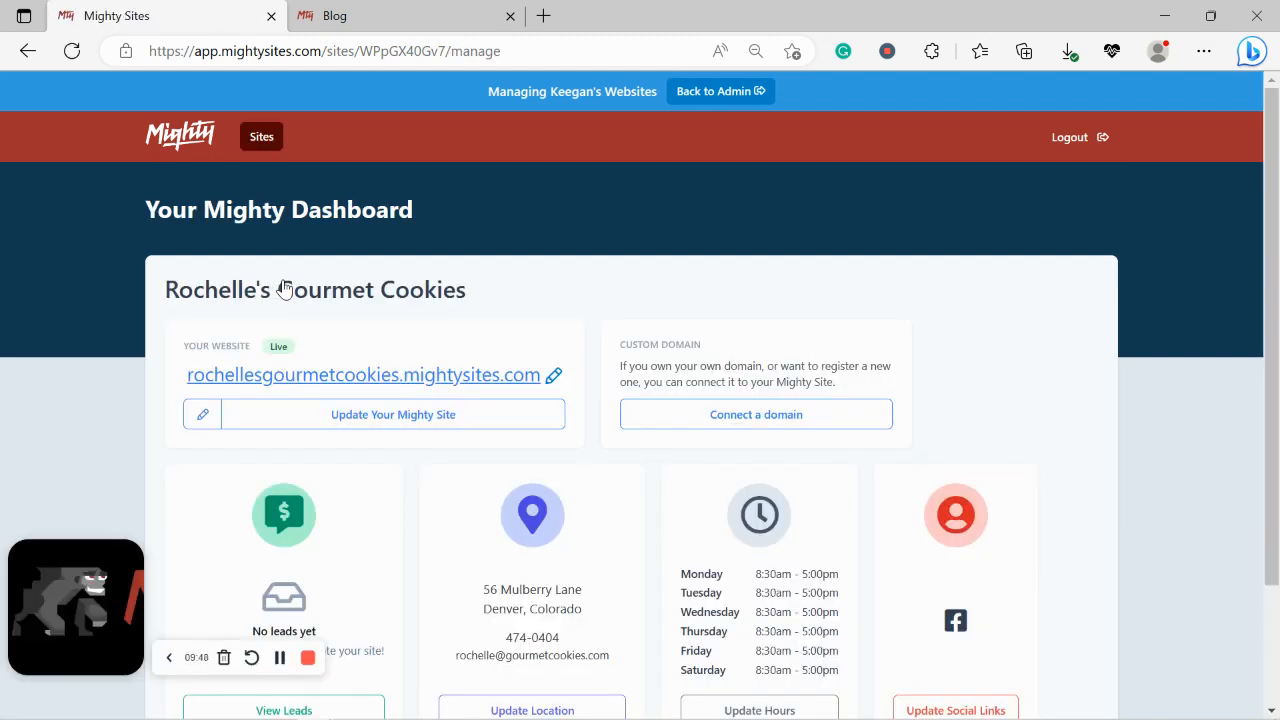
pyautogui.click(385, 380)
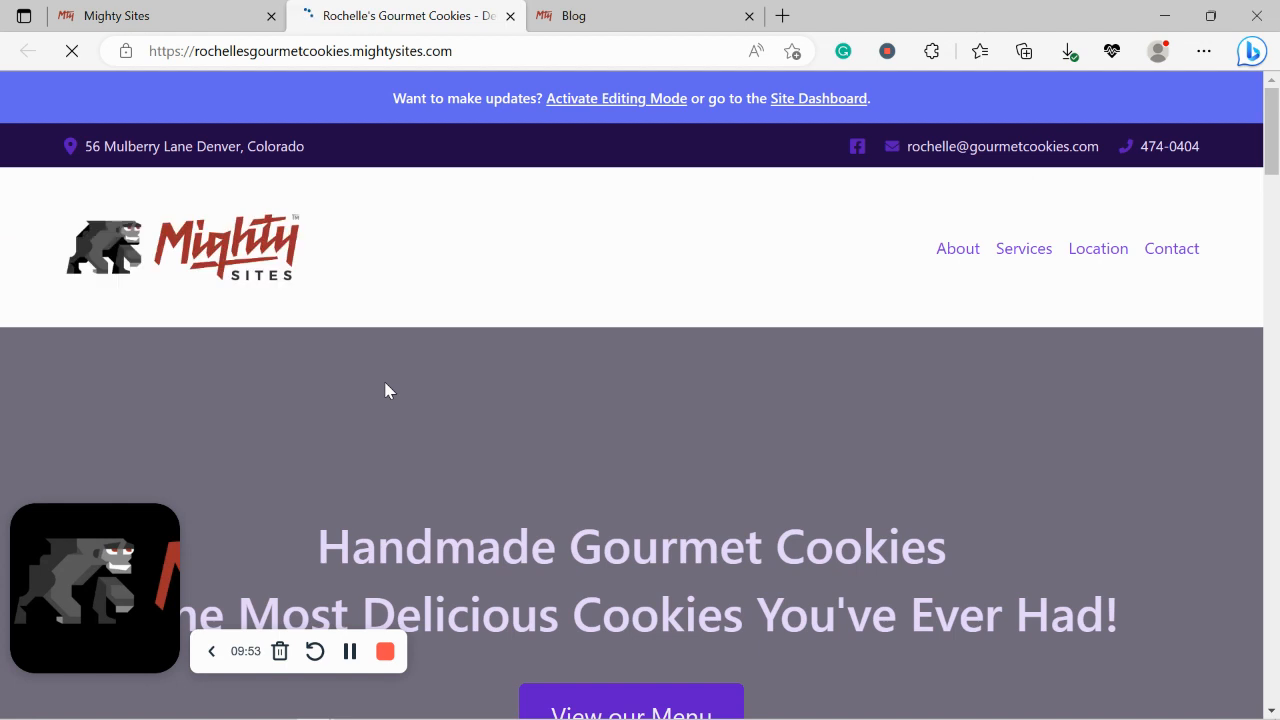
pyautogui.scroll(-1, 385, 390)
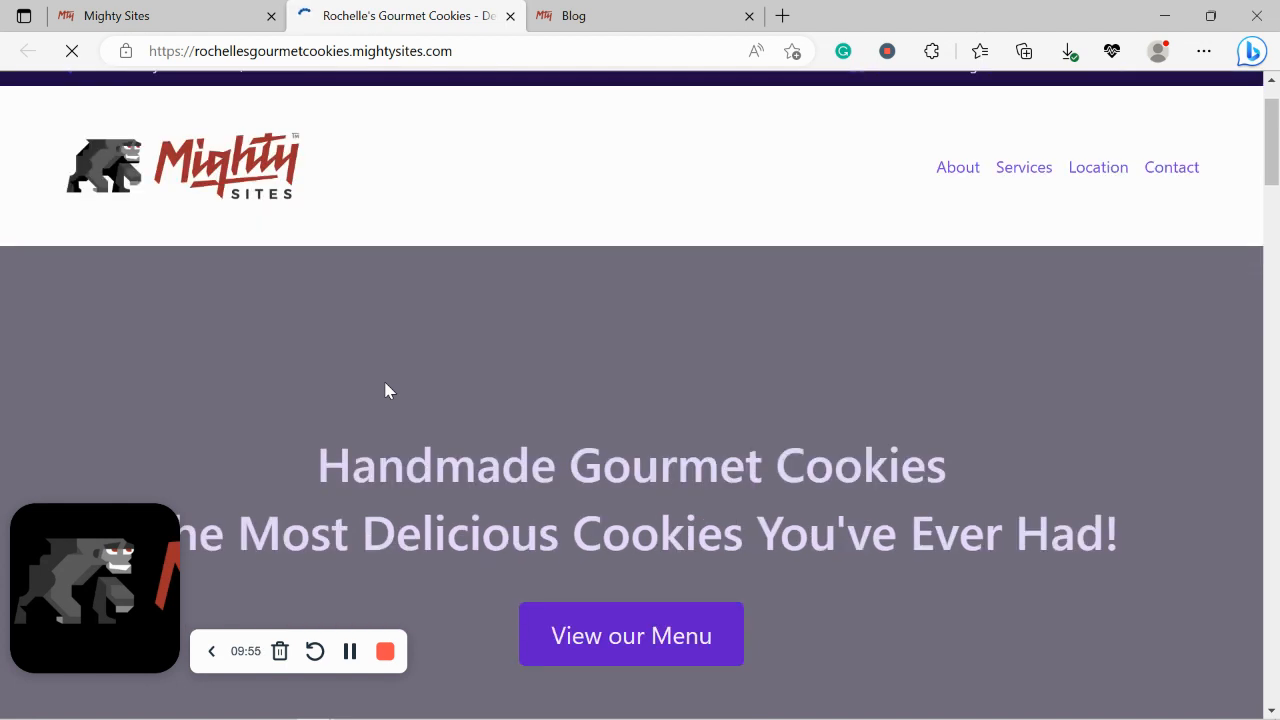
pyautogui.scroll(-4, 385, 390)
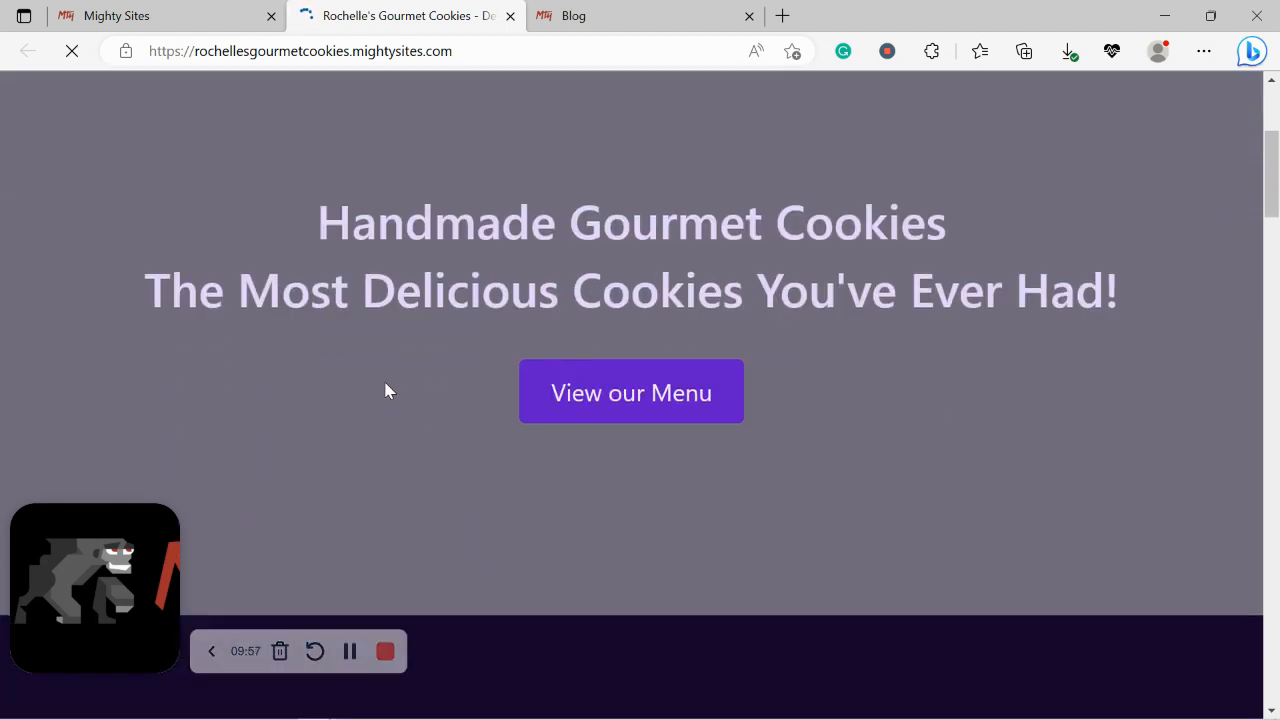
pyautogui.scroll(-1, 385, 390)
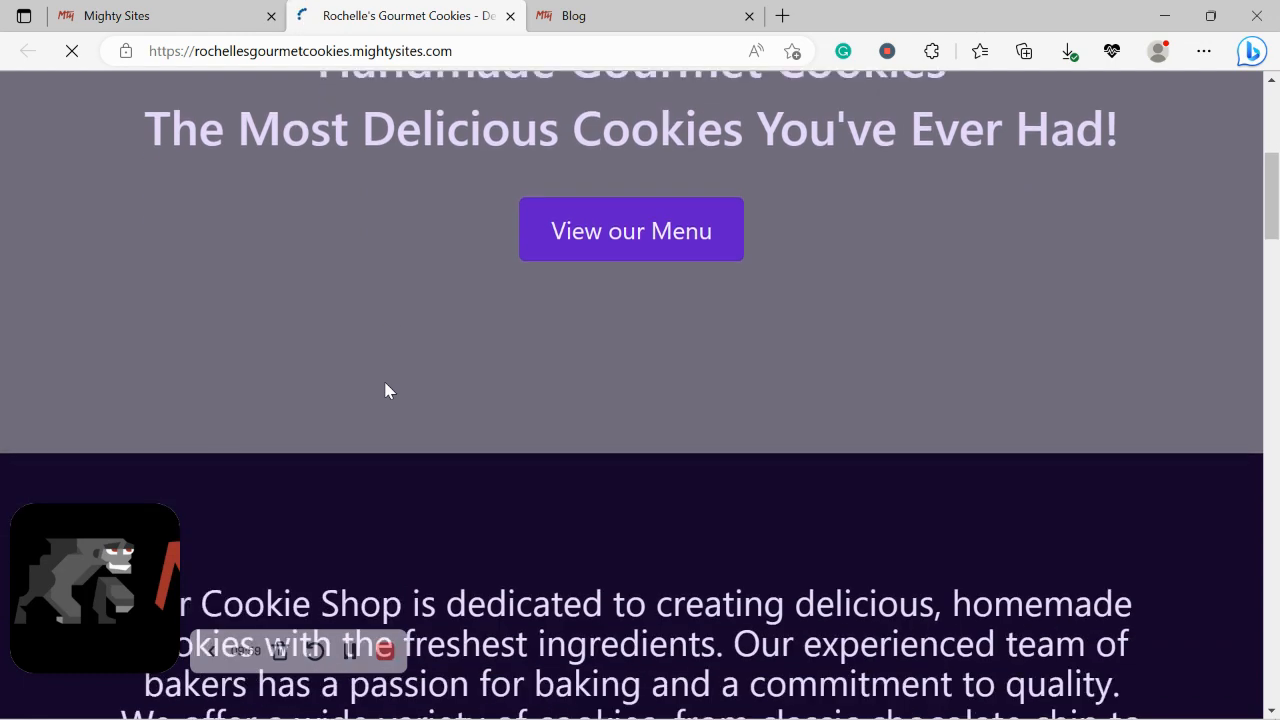
pyautogui.scroll(-4, 388, 390)
pyautogui.scroll(-6, 385, 382)
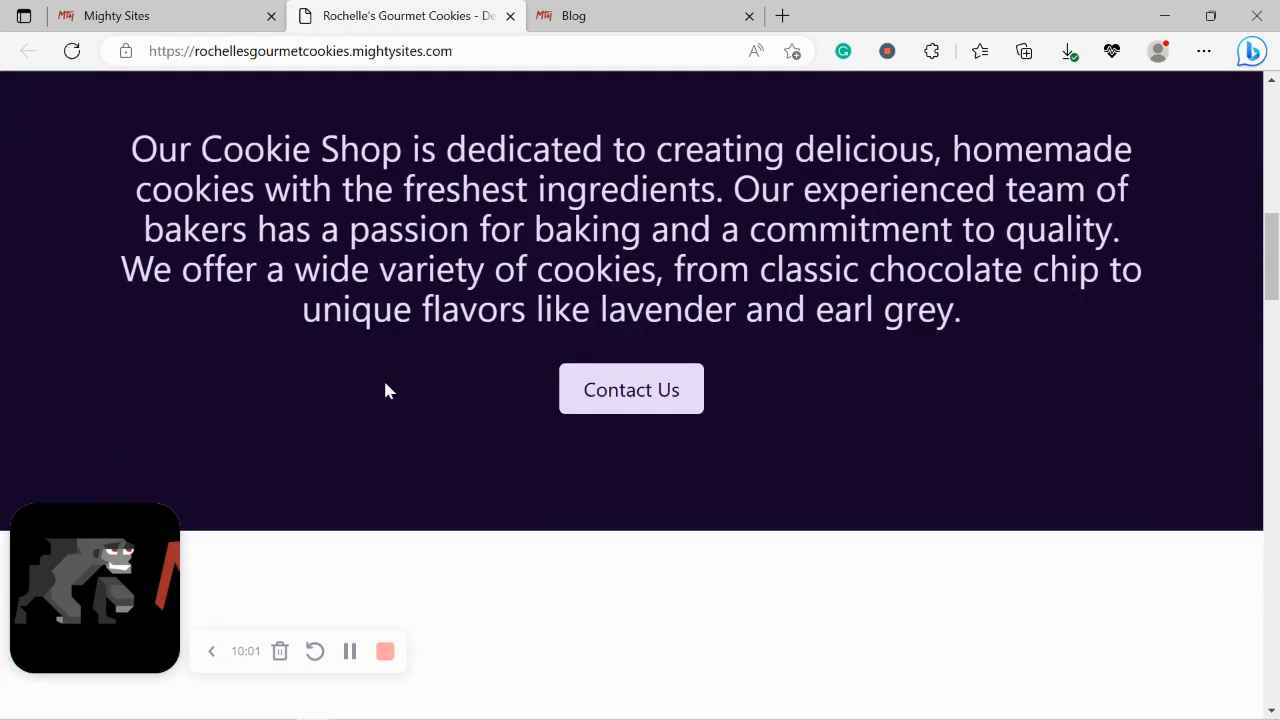
pyautogui.scroll(-3, 386, 383)
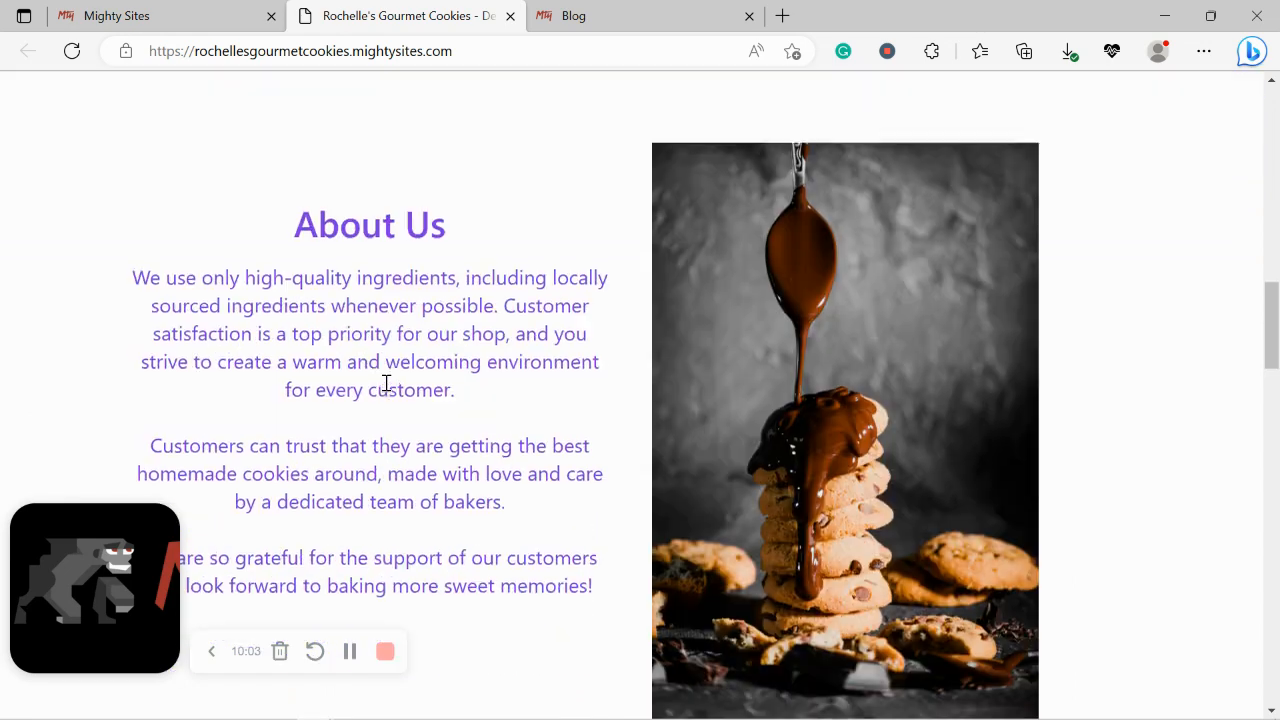